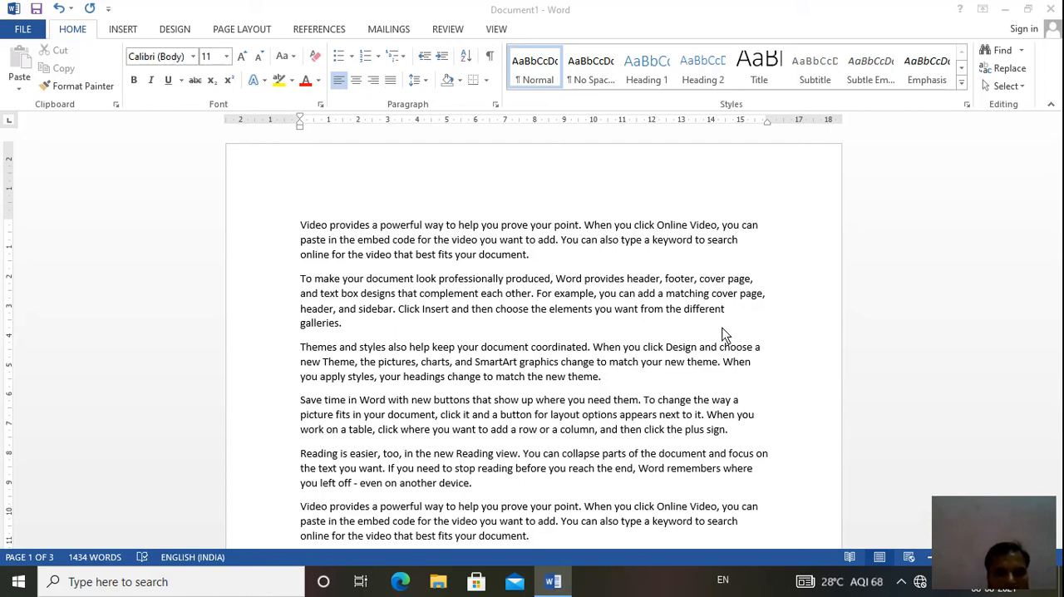
- Add the line "You are a good boy" in a new paragraph after the document's last paragraph
{"action": "left_click", "coordinate": [1061, 305]}
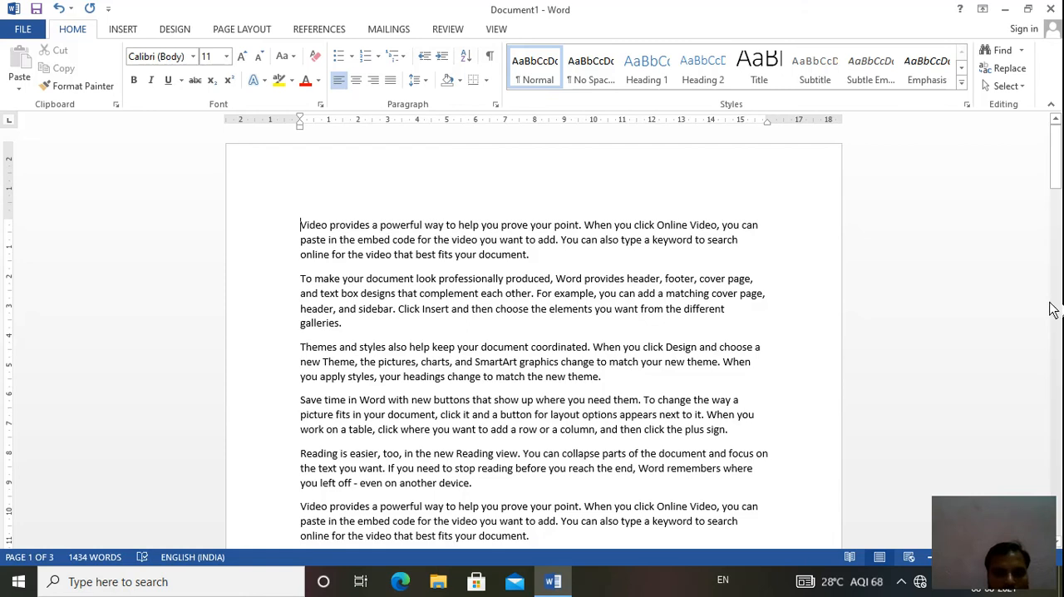
{"action": "left_click", "coordinate": [1059, 309]}
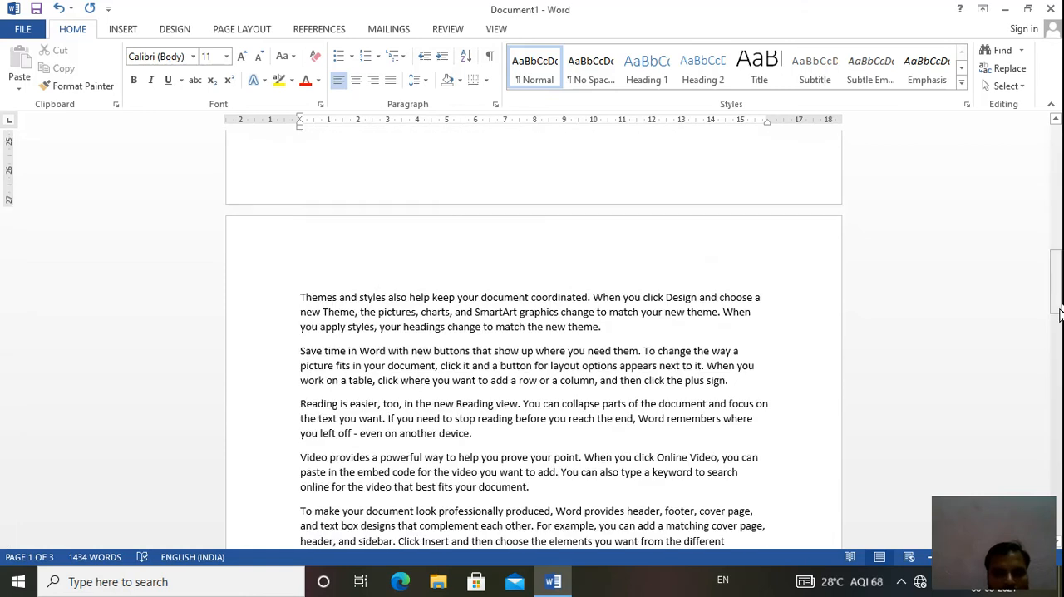
{"action": "left_click_drag", "start_coordinate": [1060, 314], "coordinate": [1059, 523]}
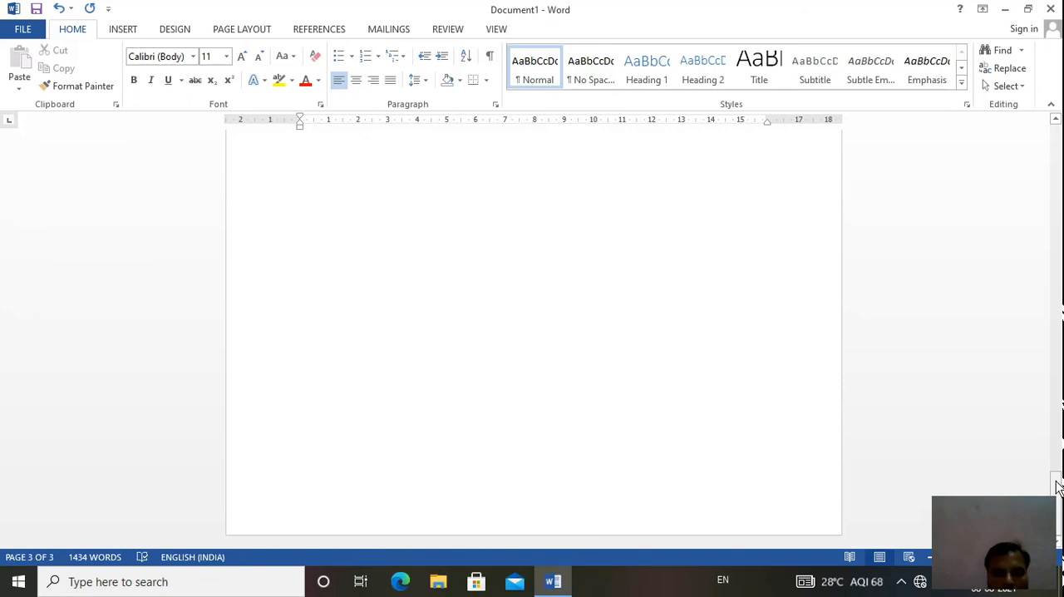
{"action": "left_click_drag", "start_coordinate": [1057, 482], "coordinate": [1056, 445]}
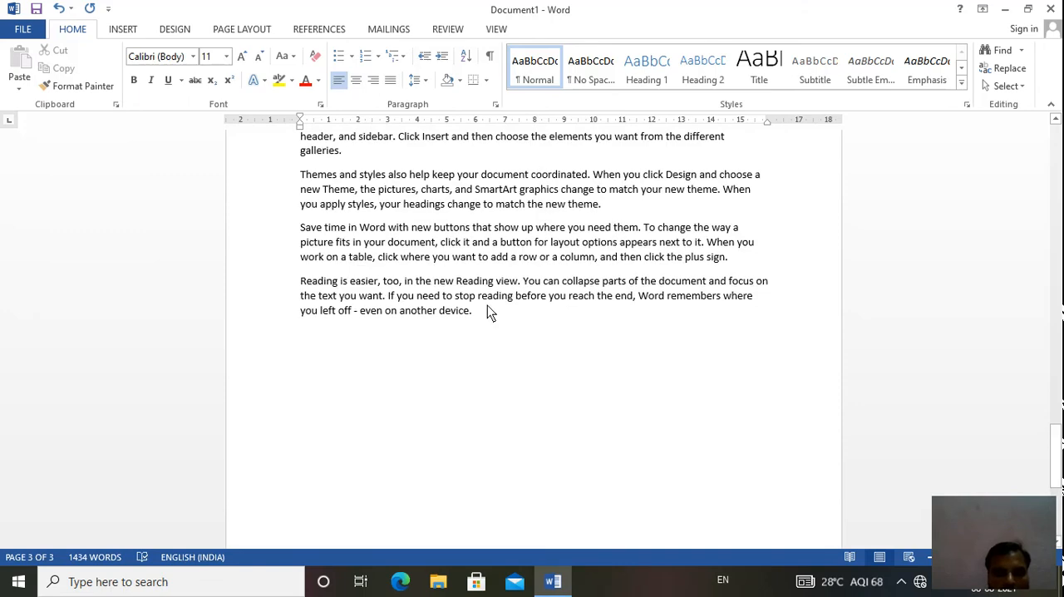
{"action": "left_click", "coordinate": [478, 340]}
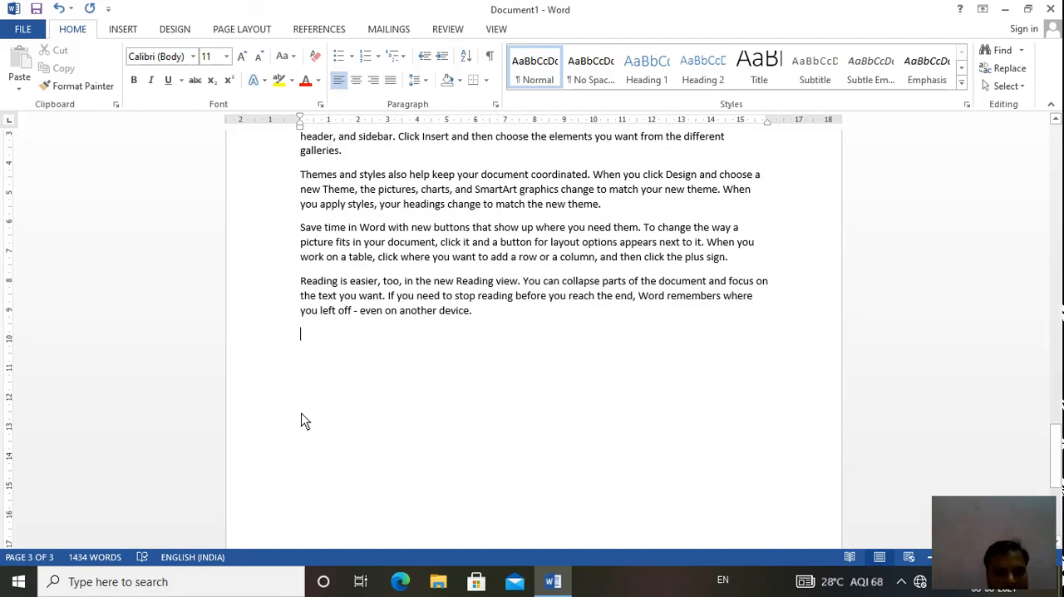
{"action": "type", "text": "You "}
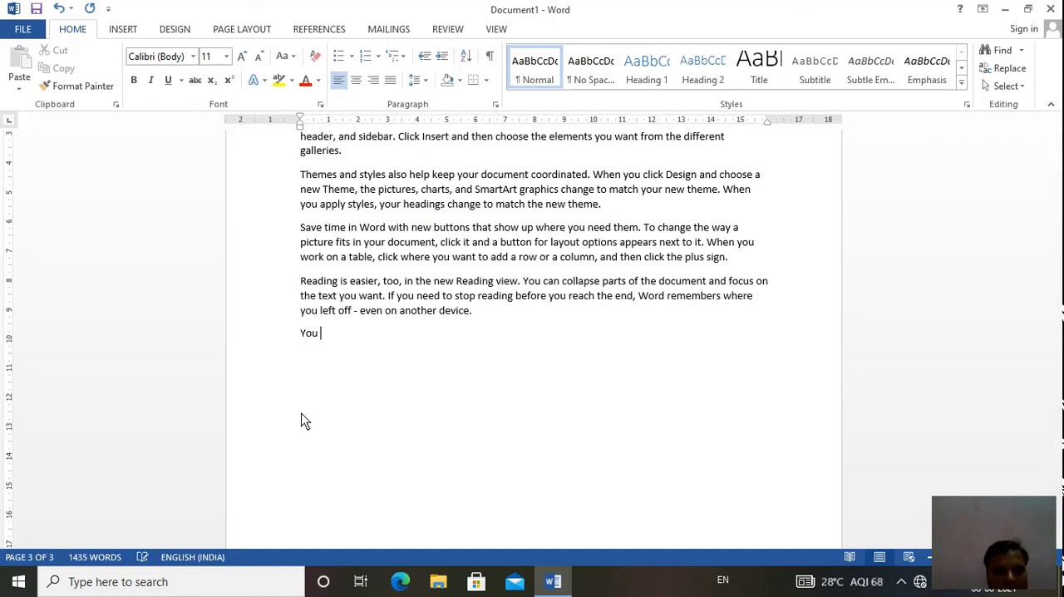
{"action": "type", "text": "are a good"}
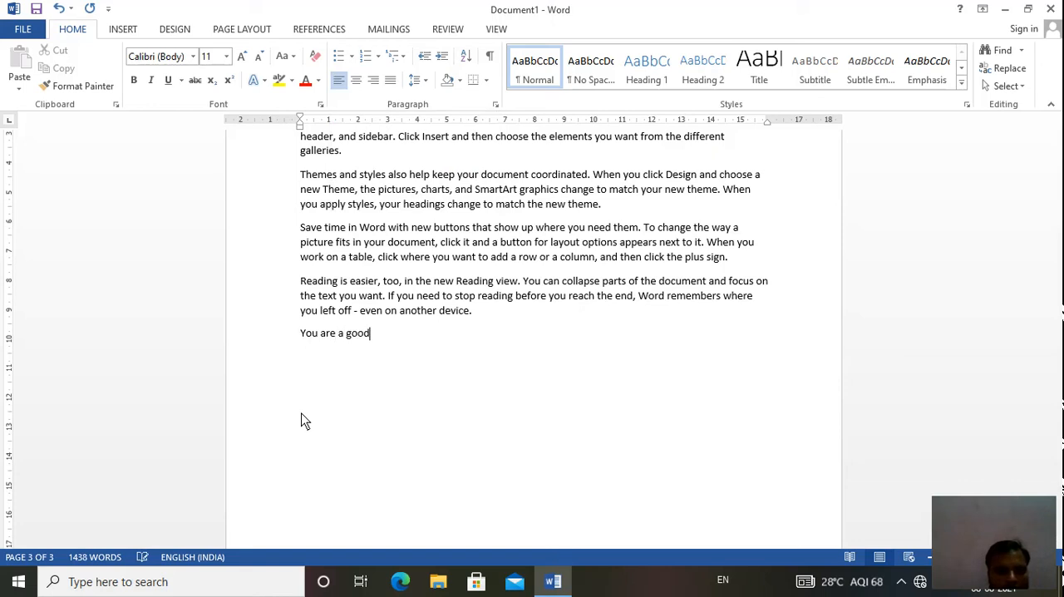
{"action": "type", "text": " boy"}
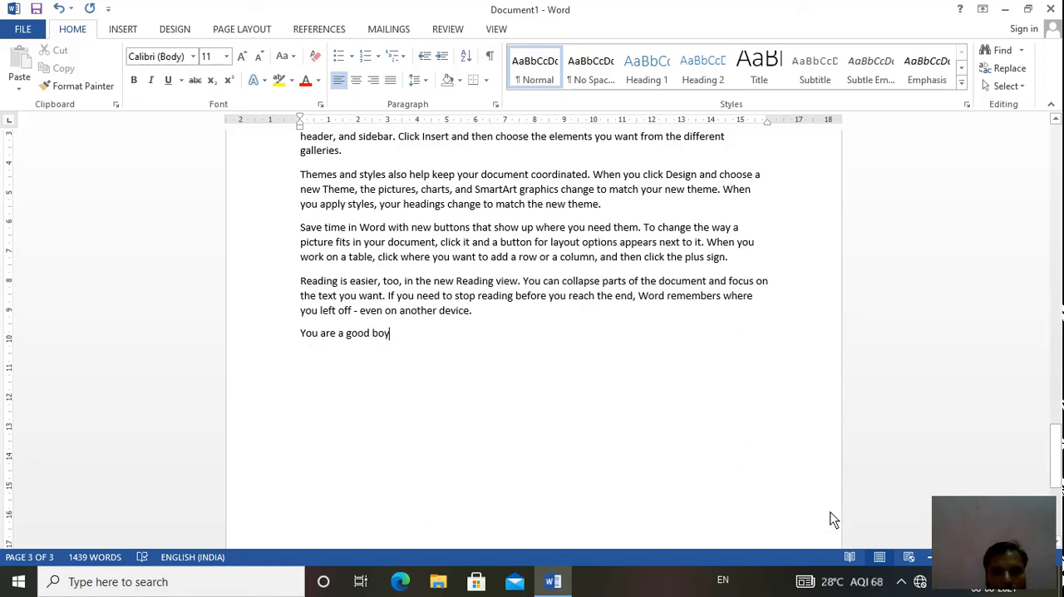
- Add a centred line below "You are a good boy" with a person's first name followed by "is an honest person."
{"action": "left_click", "coordinate": [1028, 10]}
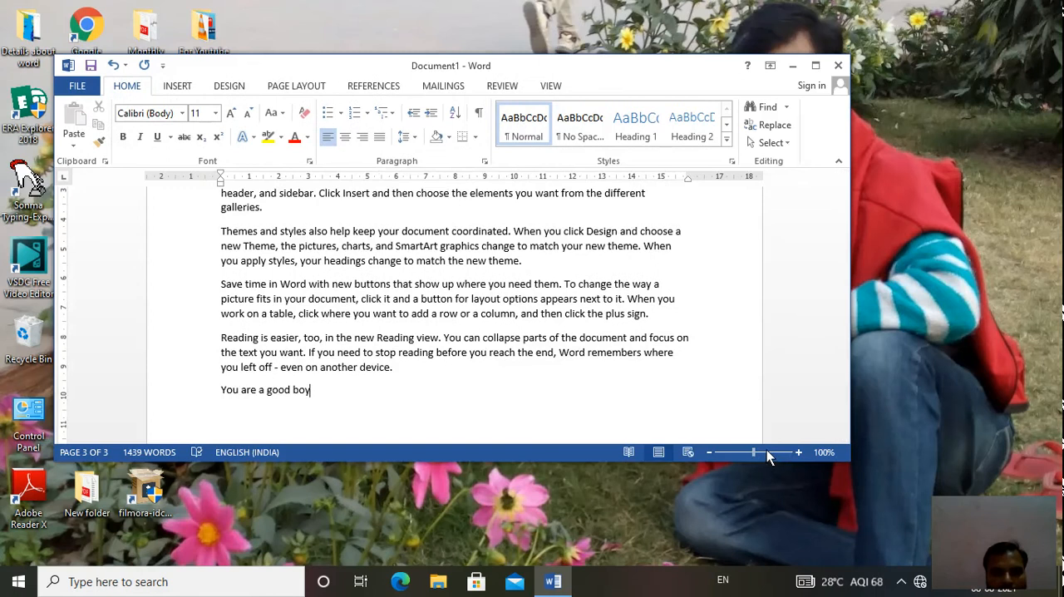
{"action": "left_click", "coordinate": [766, 452]}
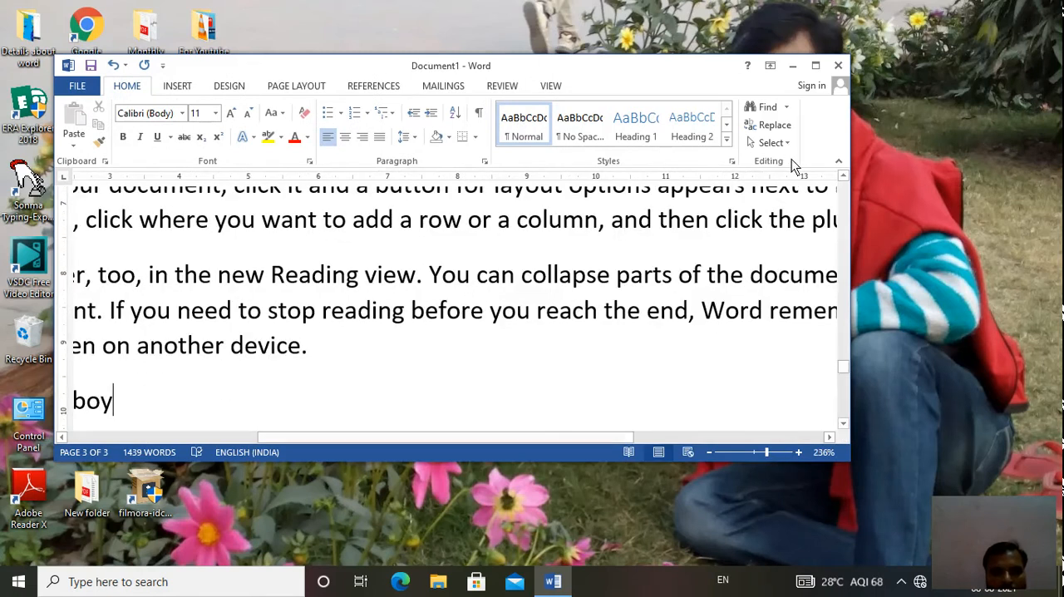
{"action": "left_click", "coordinate": [816, 65]}
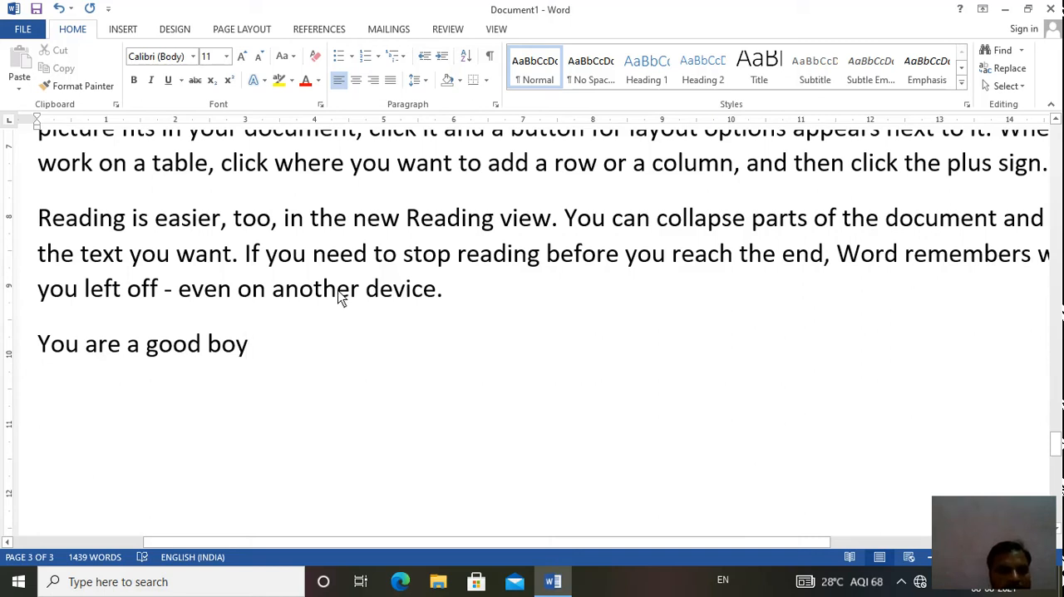
{"action": "left_click", "coordinate": [356, 81]}
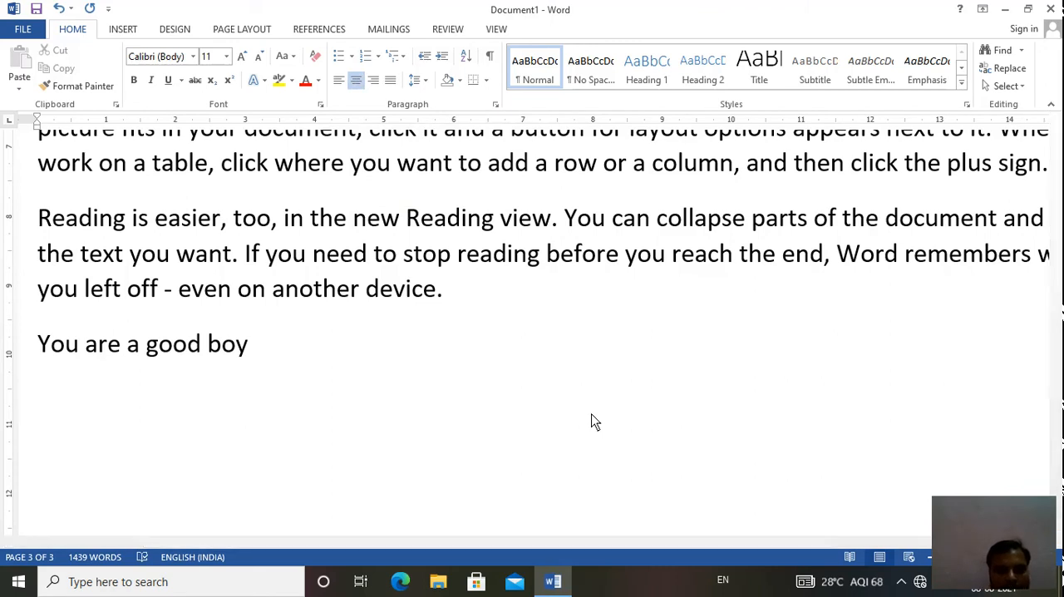
{"action": "type", "text": "Ram is a h"}
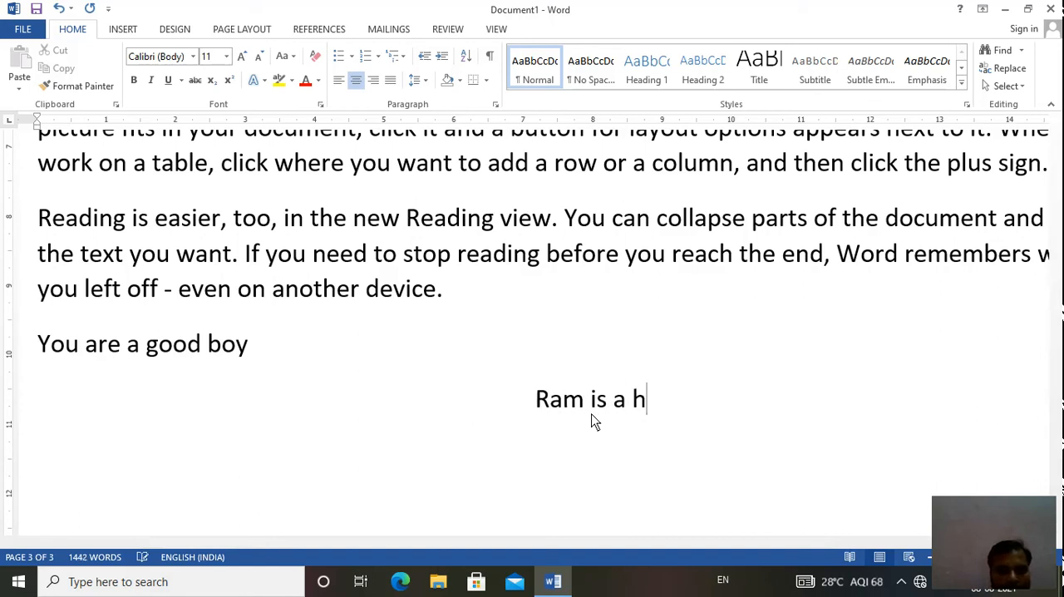
{"action": "key", "text": "BackSpace"}
{"action": "key", "text": "BackSpace"}
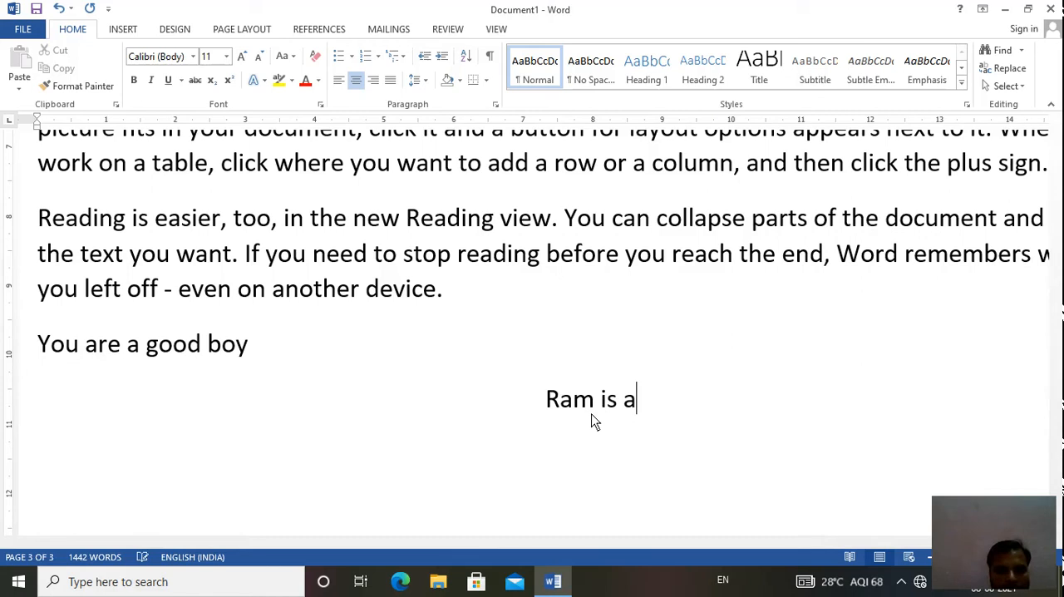
{"action": "type", "text": "n h"}
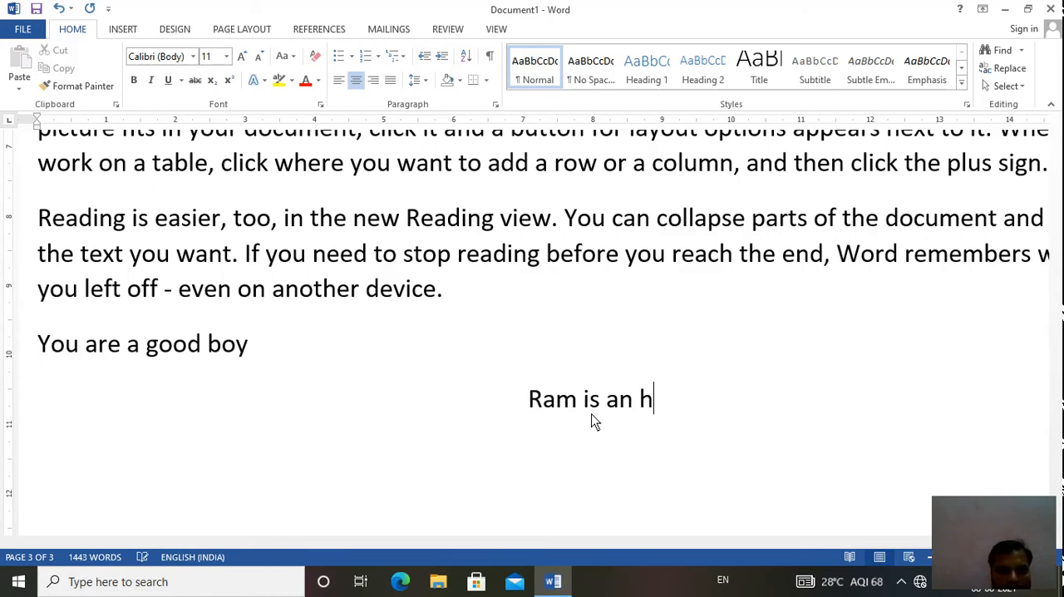
{"action": "type", "text": "onest"}
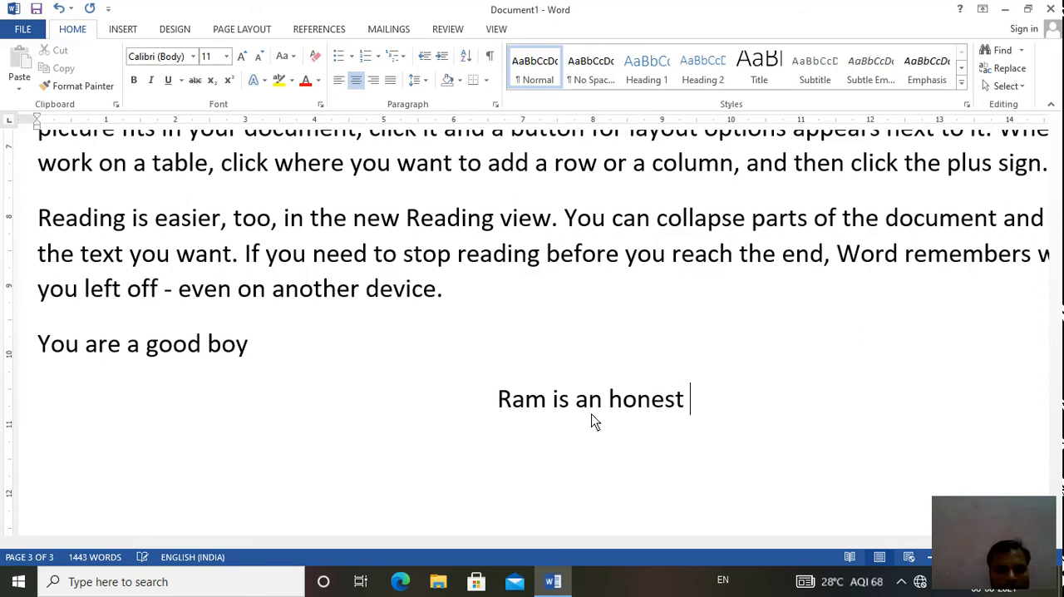
{"action": "type", "text": " pers"}
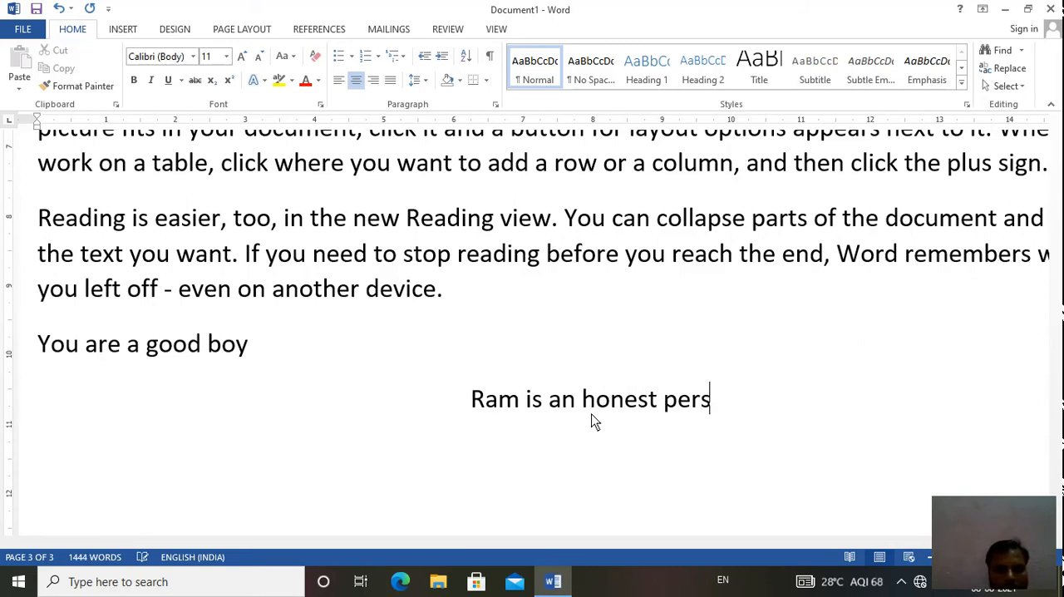
{"action": "type", "text": "on"}
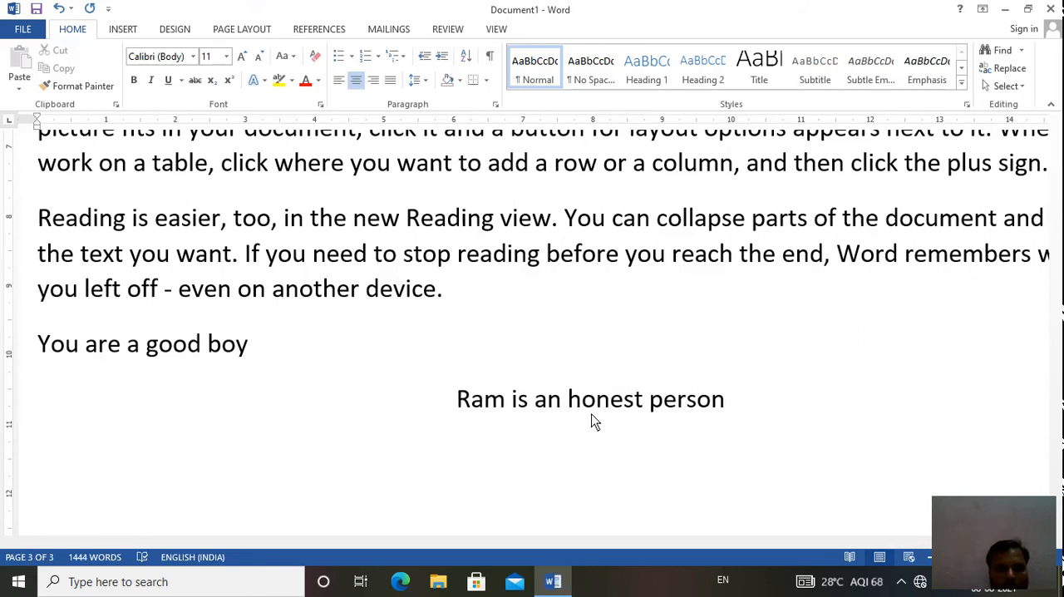
{"action": "type", "text": "."}
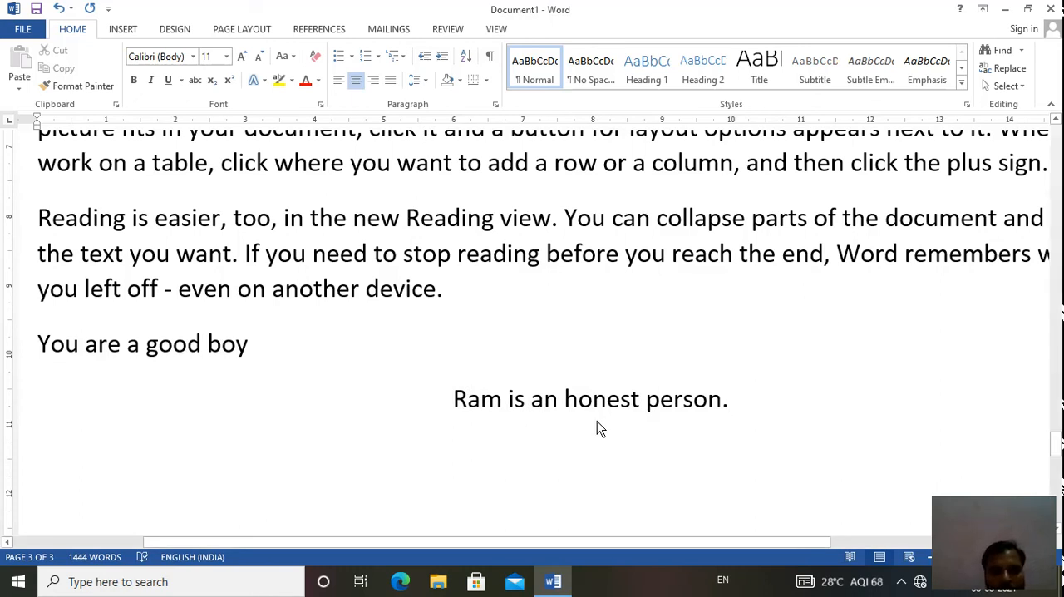
- Try right alignment on the honest-person line and return it to centre alignment
{"action": "left_click", "coordinate": [376, 81]}
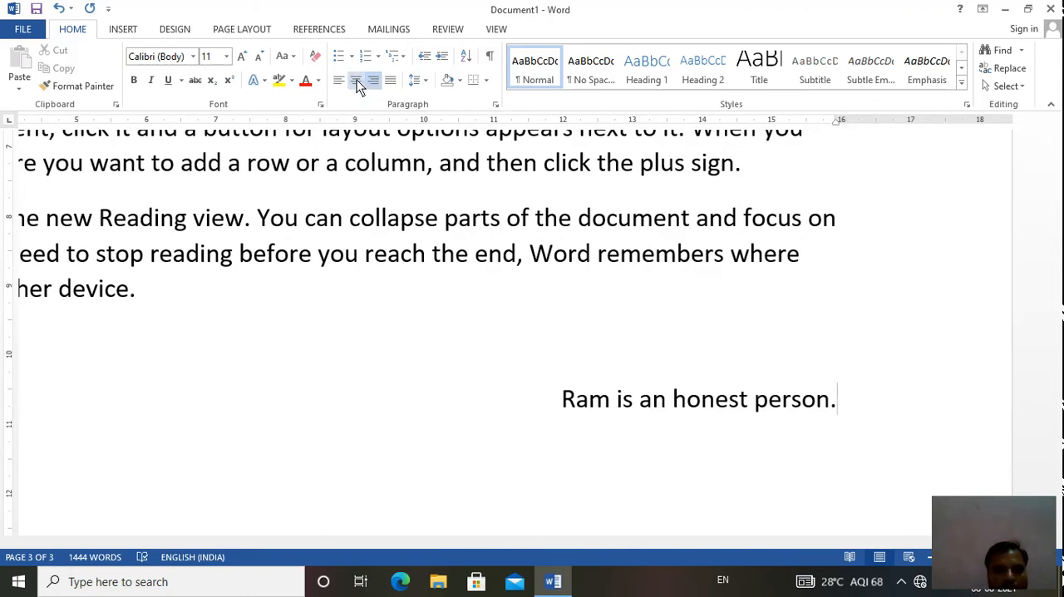
{"action": "left_click", "coordinate": [356, 82]}
- Add a right-aligned line of filler letters beginning "jdhdjdj" below the centred sentence
{"action": "key", "text": "Return"}
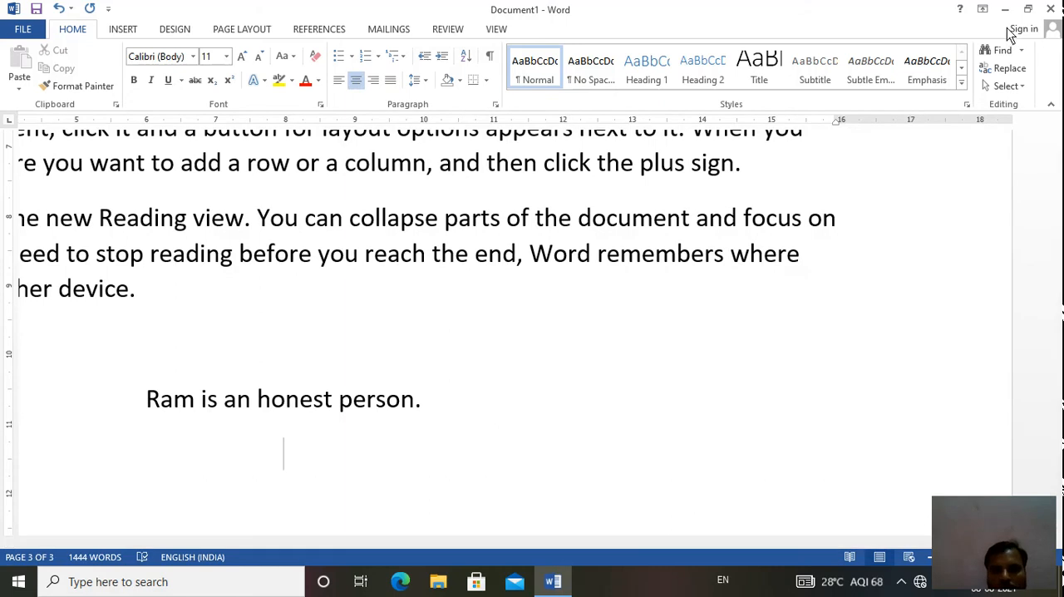
{"action": "left_click", "coordinate": [1028, 8]}
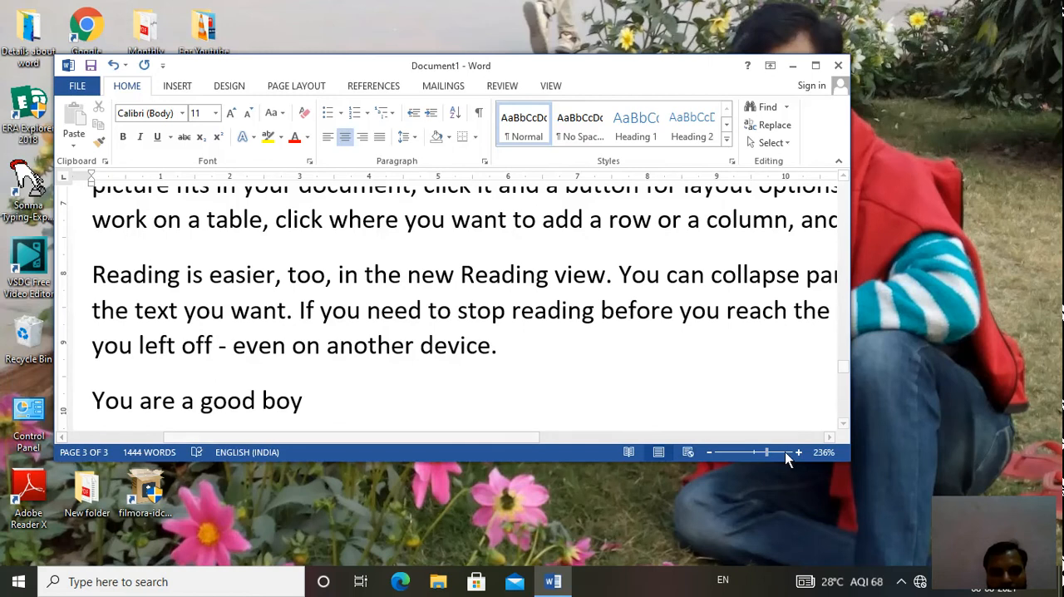
{"action": "left_click_drag", "start_coordinate": [766, 451], "coordinate": [760, 450]}
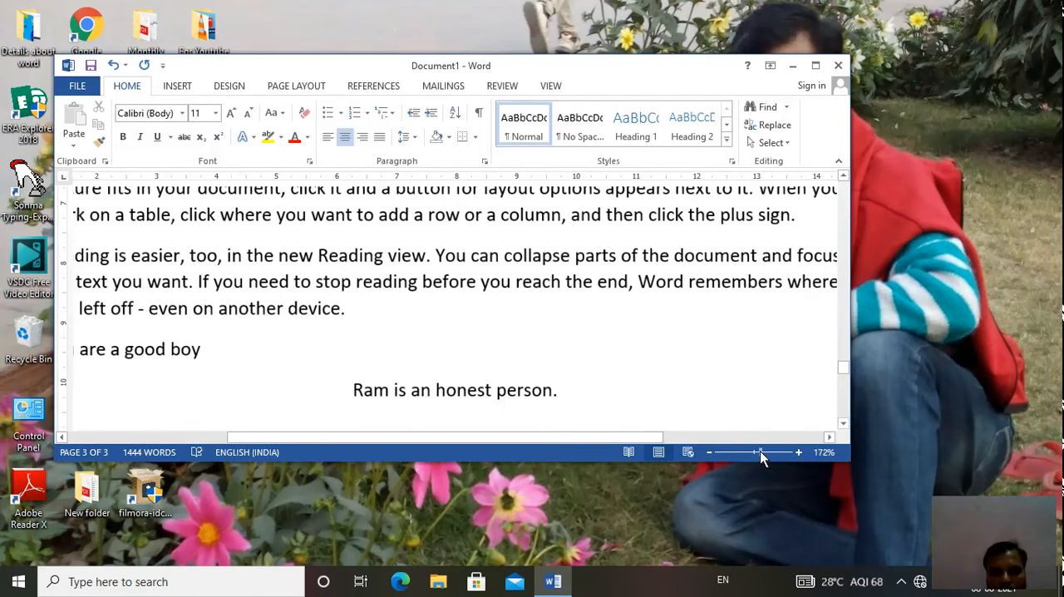
{"action": "left_click", "coordinate": [815, 65]}
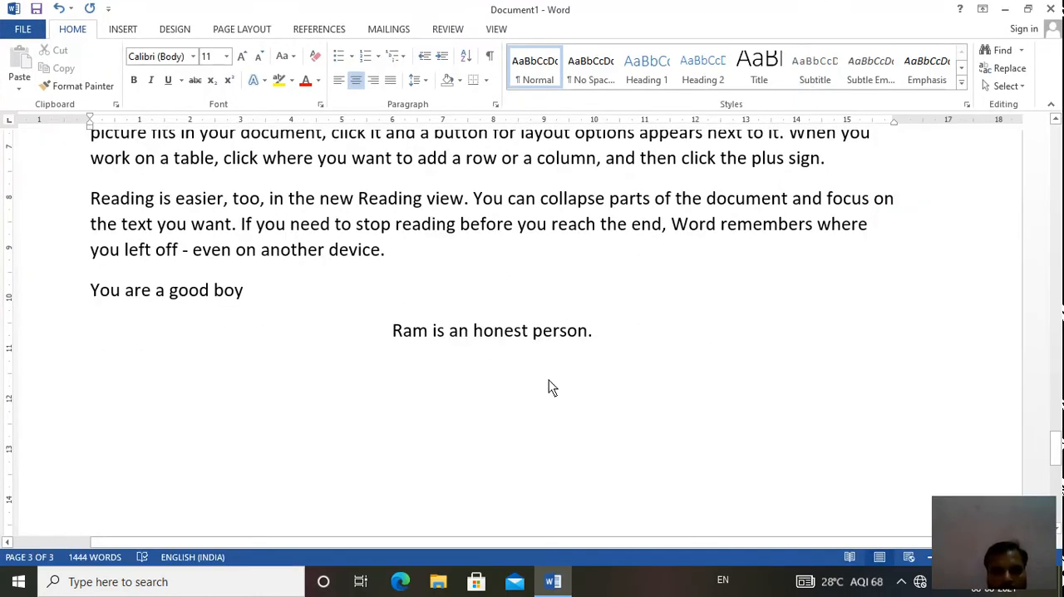
{"action": "left_click", "coordinate": [375, 81]}
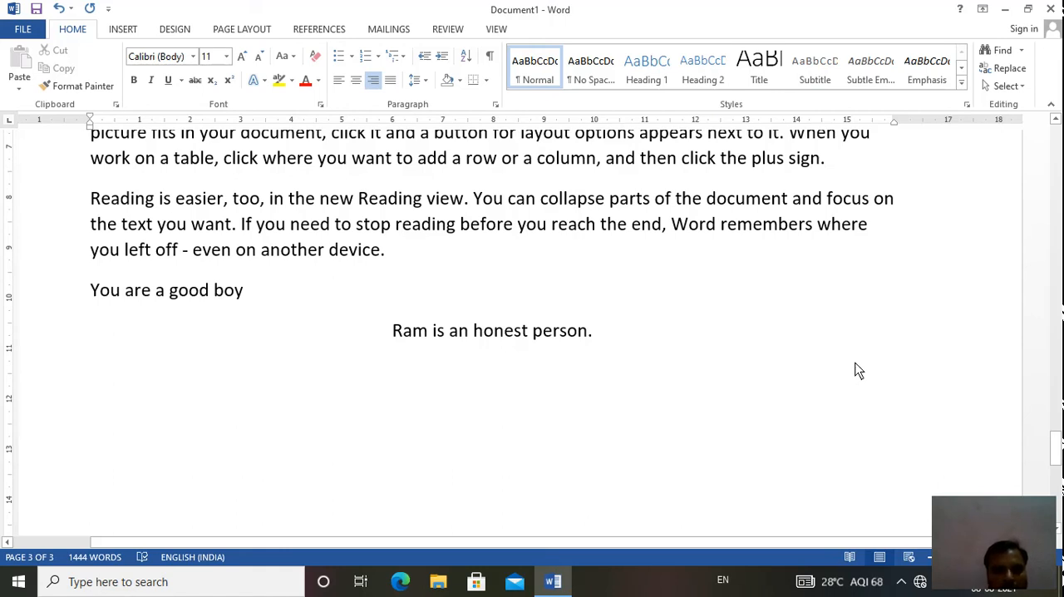
{"action": "type", "text": "jdhdjdjddjdjdj"}
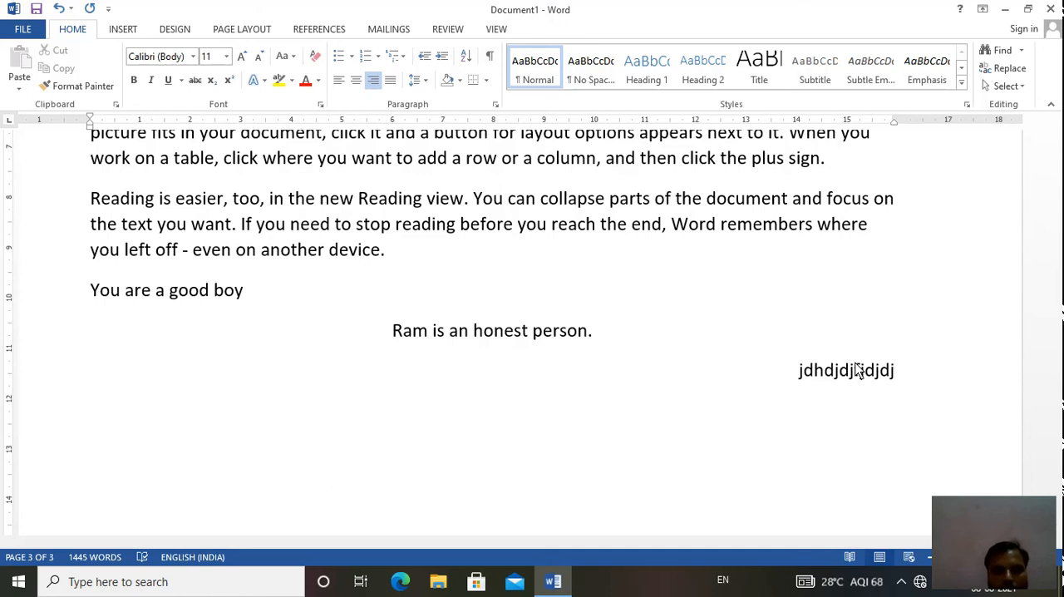
- Alternate the document's first paragraph between centre and right alignment, leaving it right-aligned
{"action": "left_click", "coordinate": [1058, 193]}
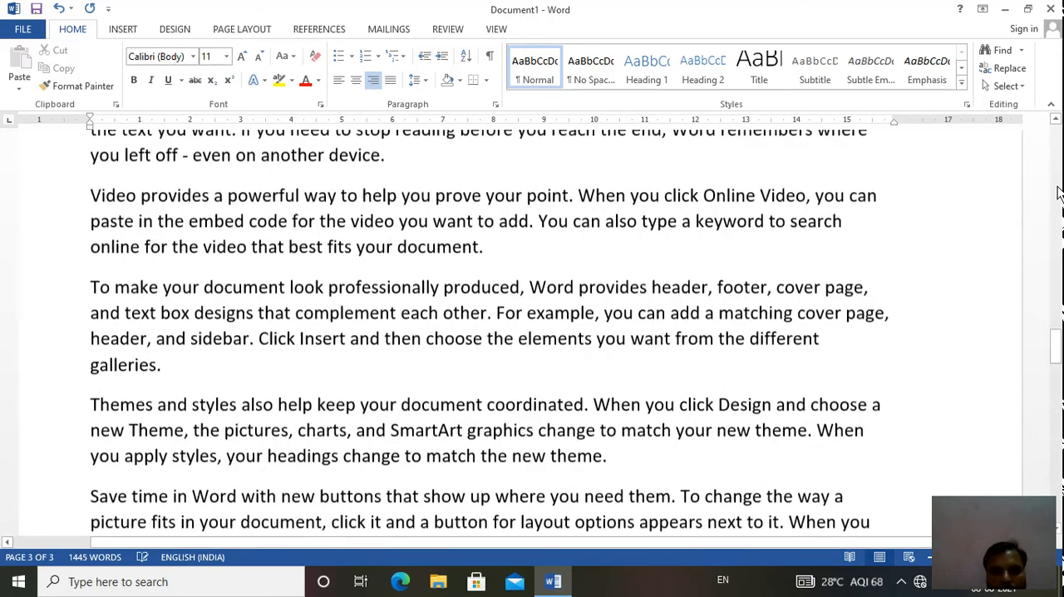
{"action": "left_click", "coordinate": [1057, 187]}
{"action": "left_click", "coordinate": [1058, 188]}
{"action": "left_click", "coordinate": [1058, 188]}
{"action": "left_click", "coordinate": [1058, 188]}
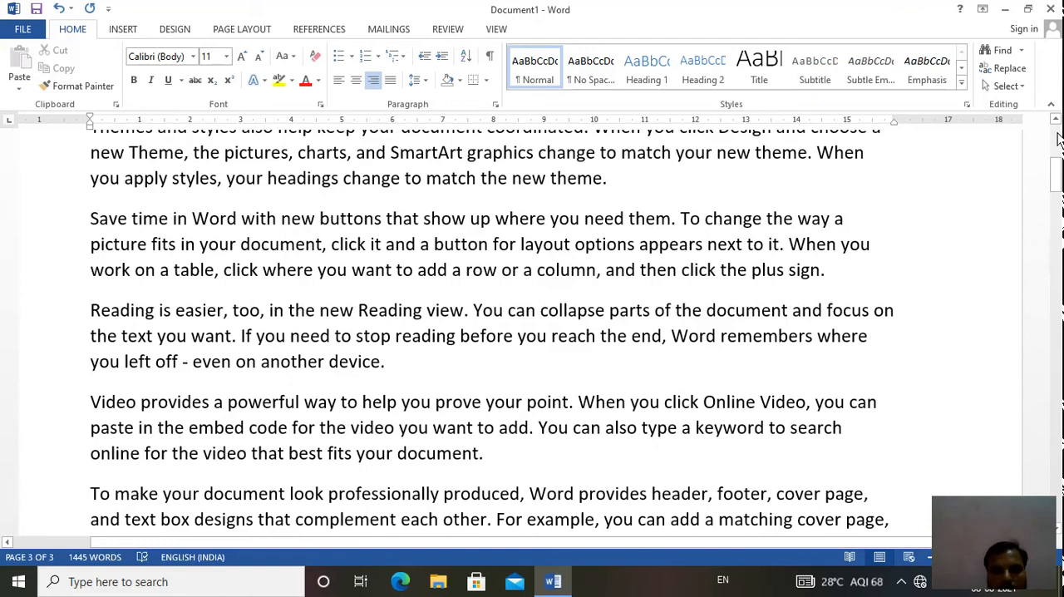
{"action": "left_click", "coordinate": [1058, 138]}
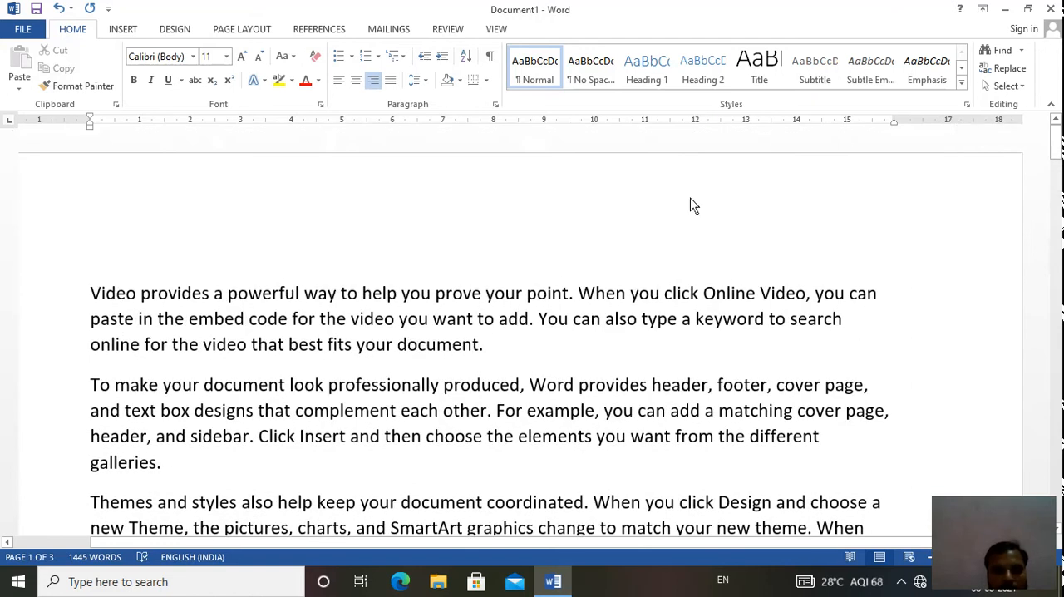
{"action": "left_click", "coordinate": [77, 291]}
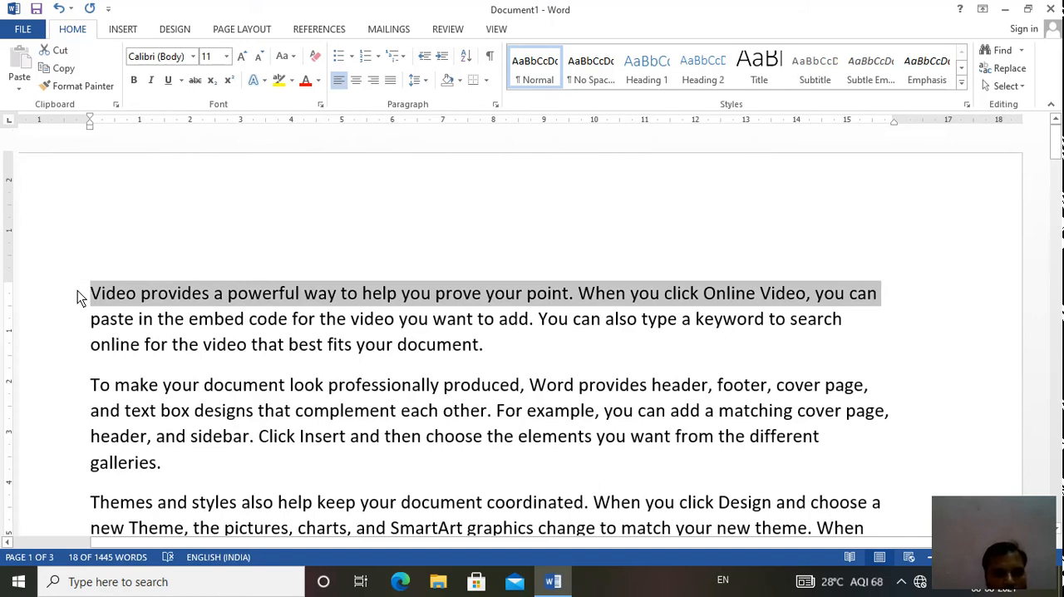
{"action": "left_click", "coordinate": [93, 297]}
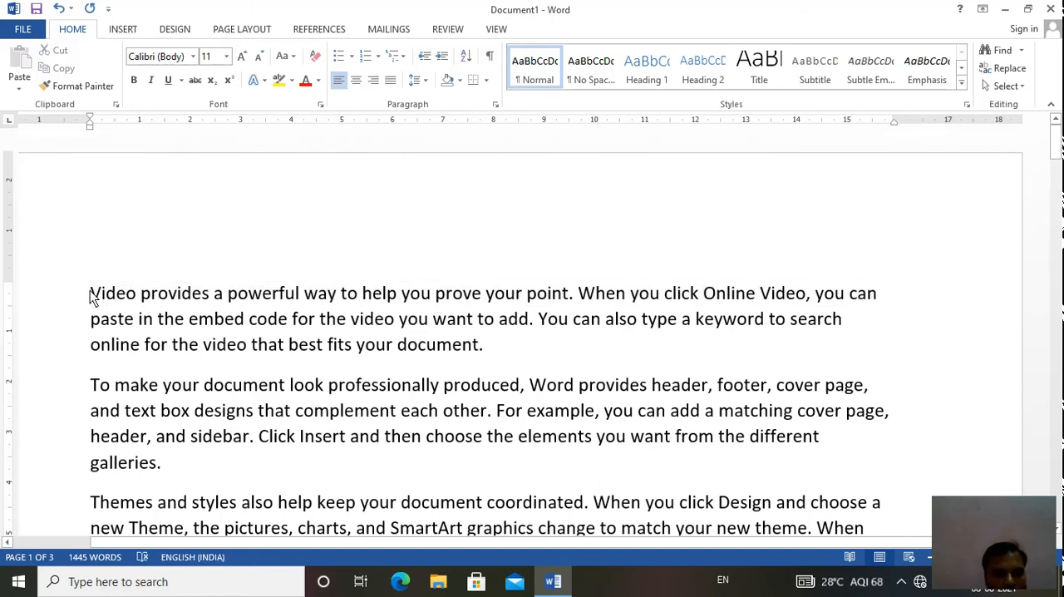
{"action": "left_click", "coordinate": [356, 83]}
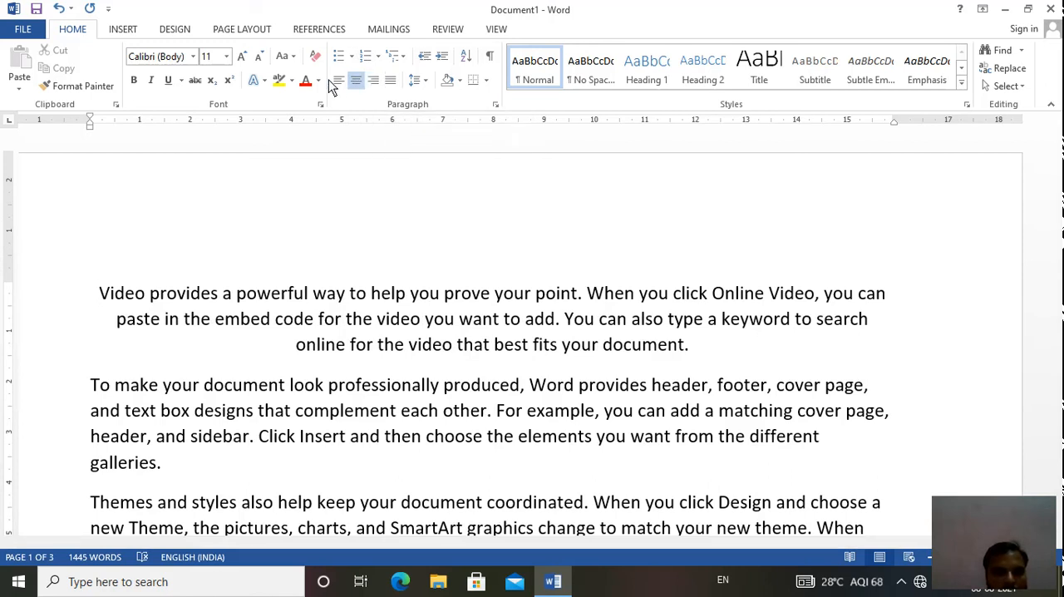
{"action": "left_click", "coordinate": [374, 80]}
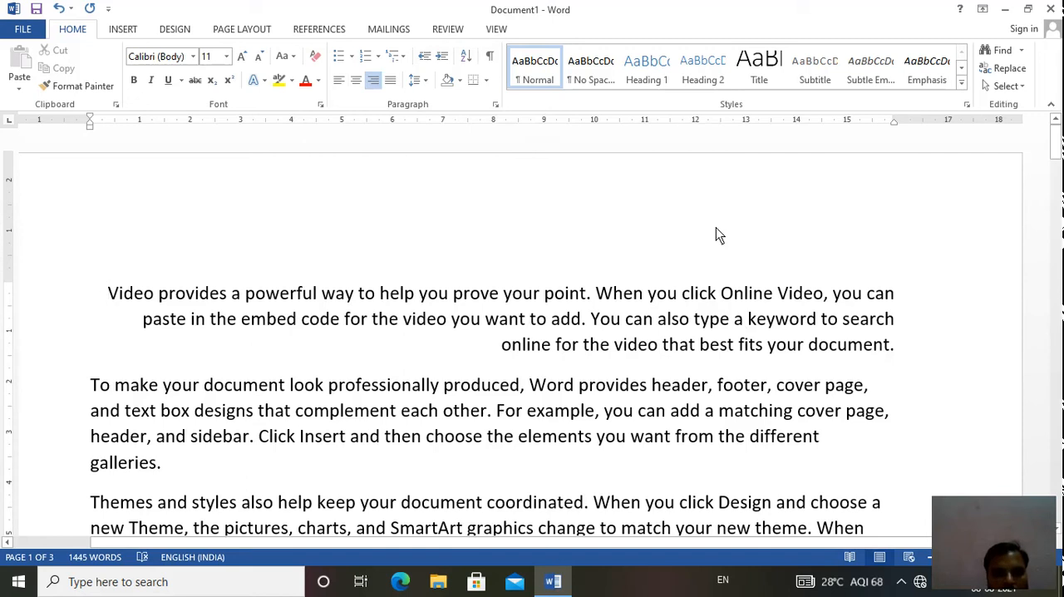
{"action": "left_click", "coordinate": [354, 79]}
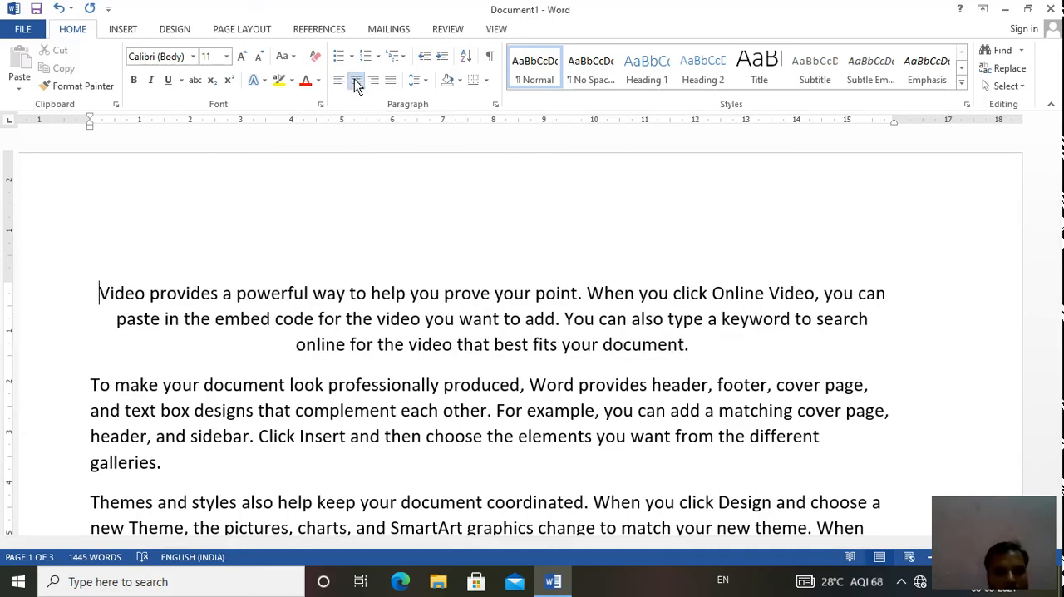
{"action": "left_click", "coordinate": [372, 84]}
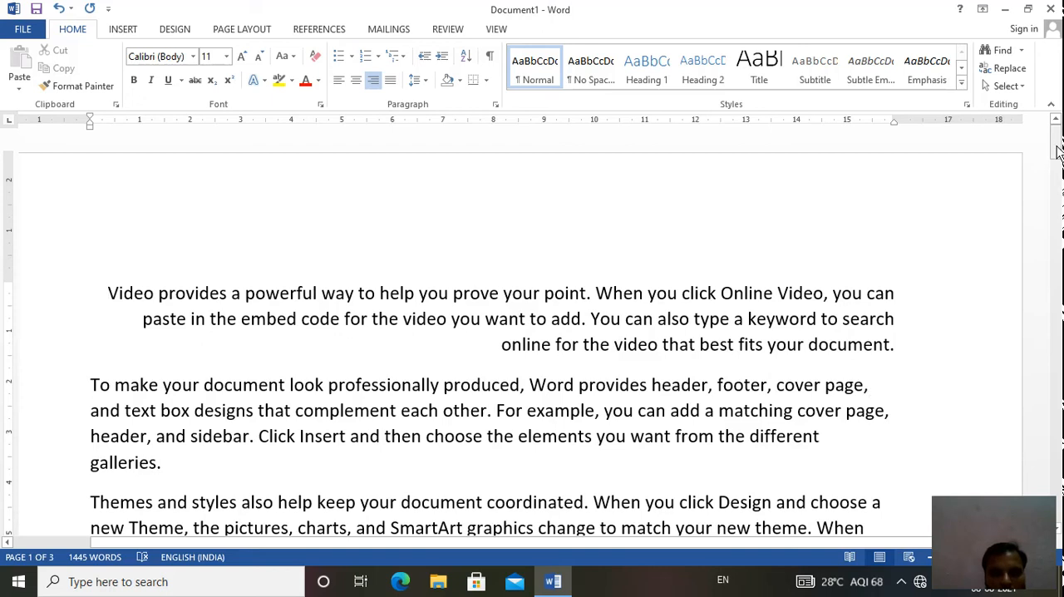
- Justify all paragraphs in the document and clear the selection
{"action": "left_click_drag", "start_coordinate": [1057, 149], "coordinate": [1057, 162]}
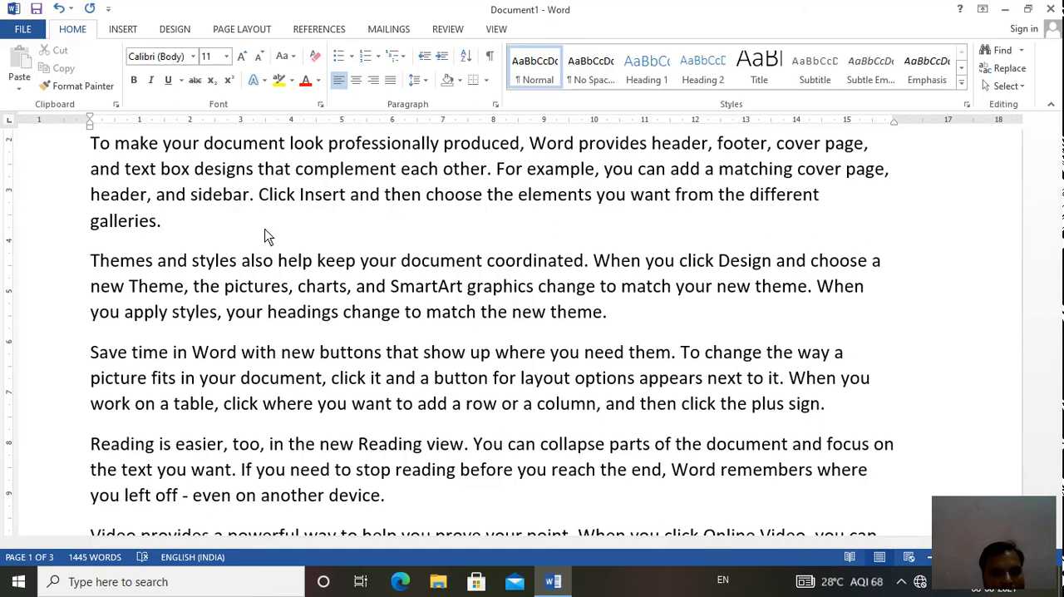
{"action": "key", "text": "ctrl+a"}
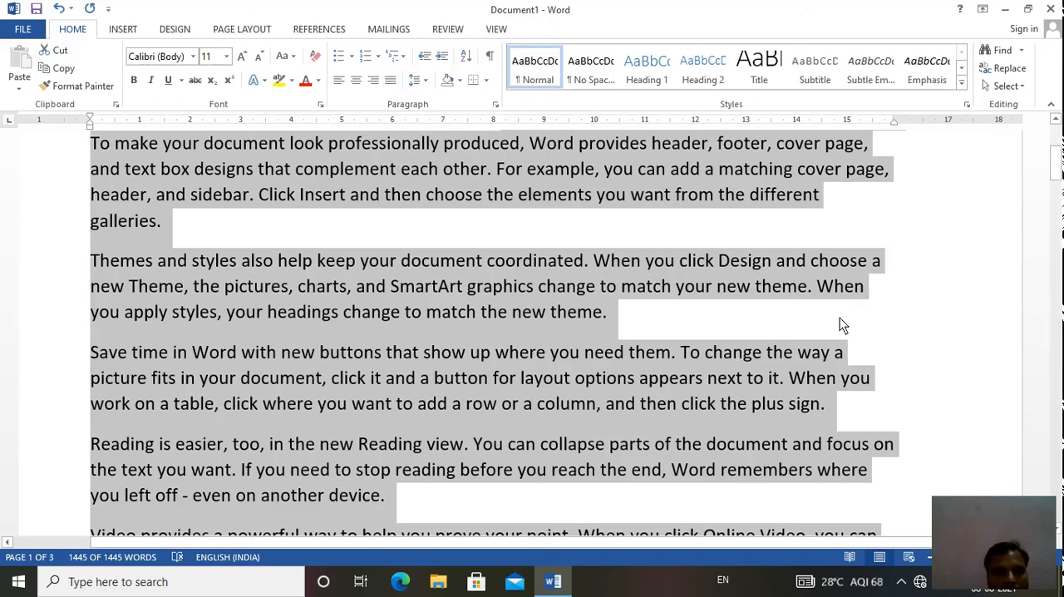
{"action": "left_click", "coordinate": [391, 75]}
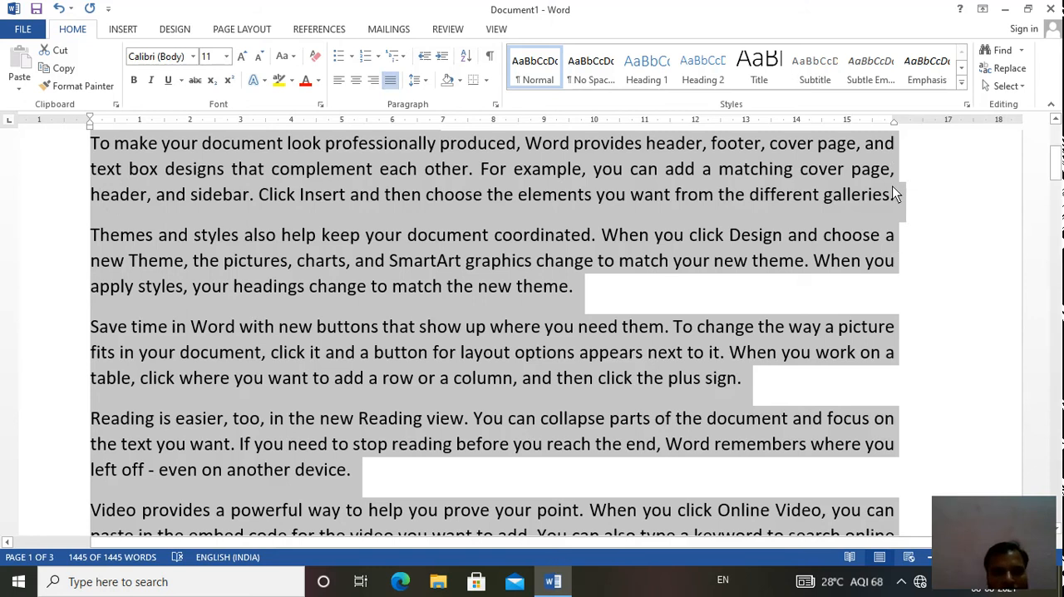
{"action": "left_click", "coordinate": [899, 266]}
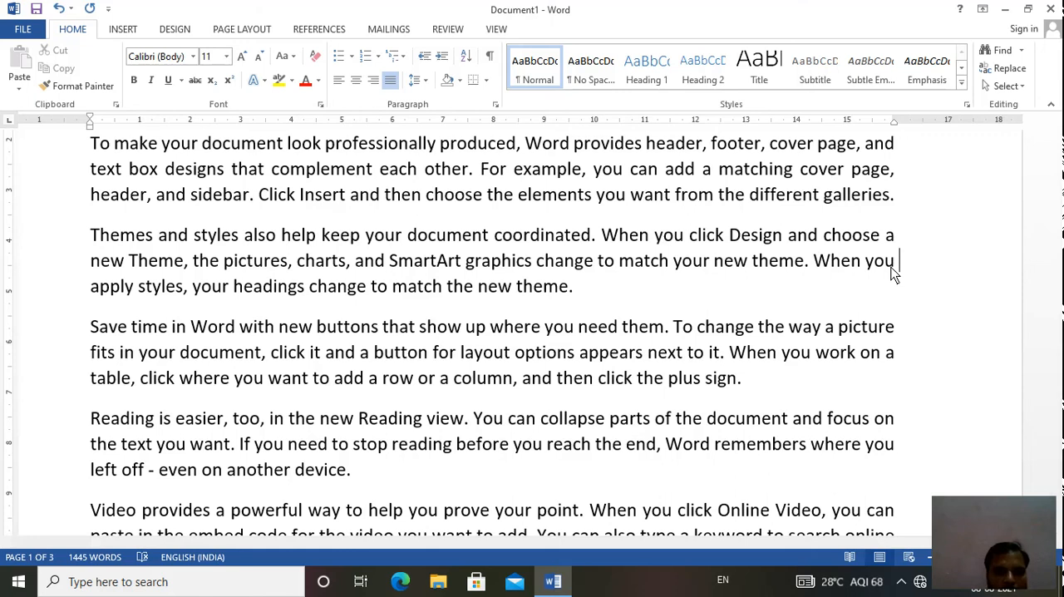
- Apply arrowhead bullets from the bullet library to every paragraph in the document
{"action": "scroll", "coordinate": [1055, 145], "scroll_direction": "up", "scroll_amount": 5}
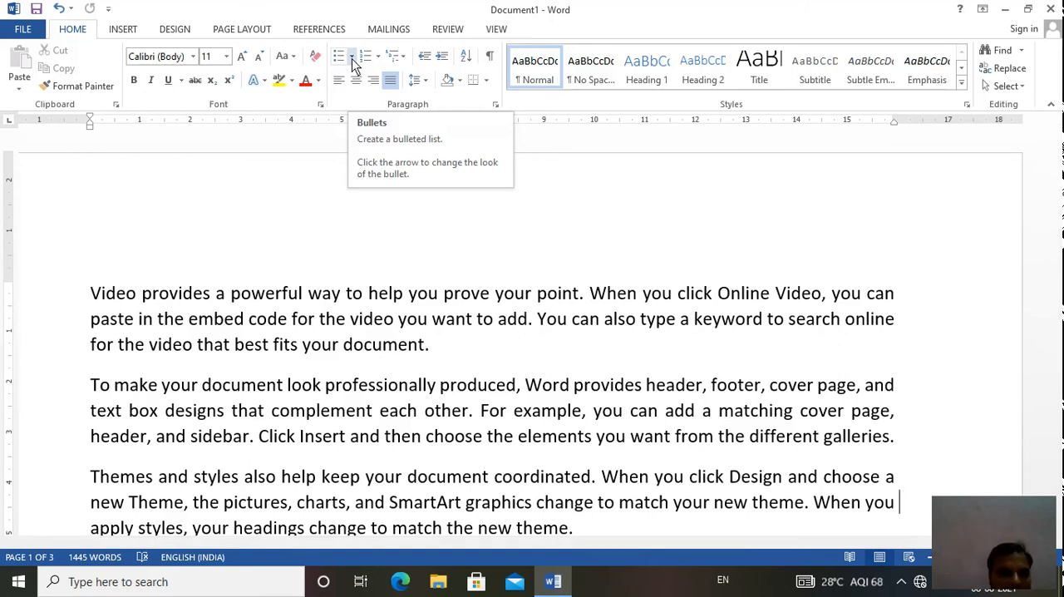
{"action": "left_click", "coordinate": [84, 304]}
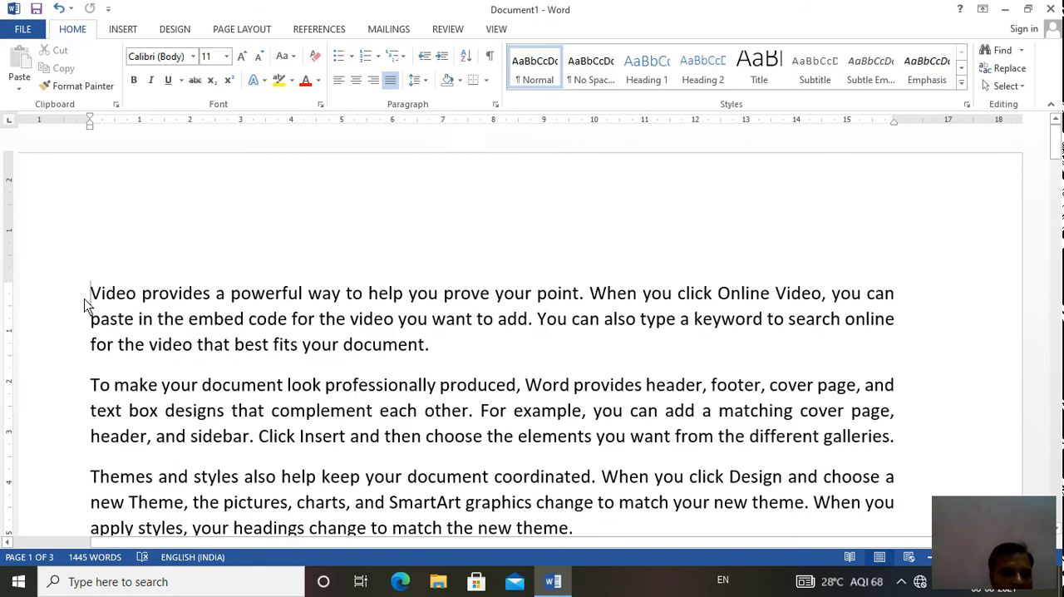
{"action": "key", "text": "ctrl+a"}
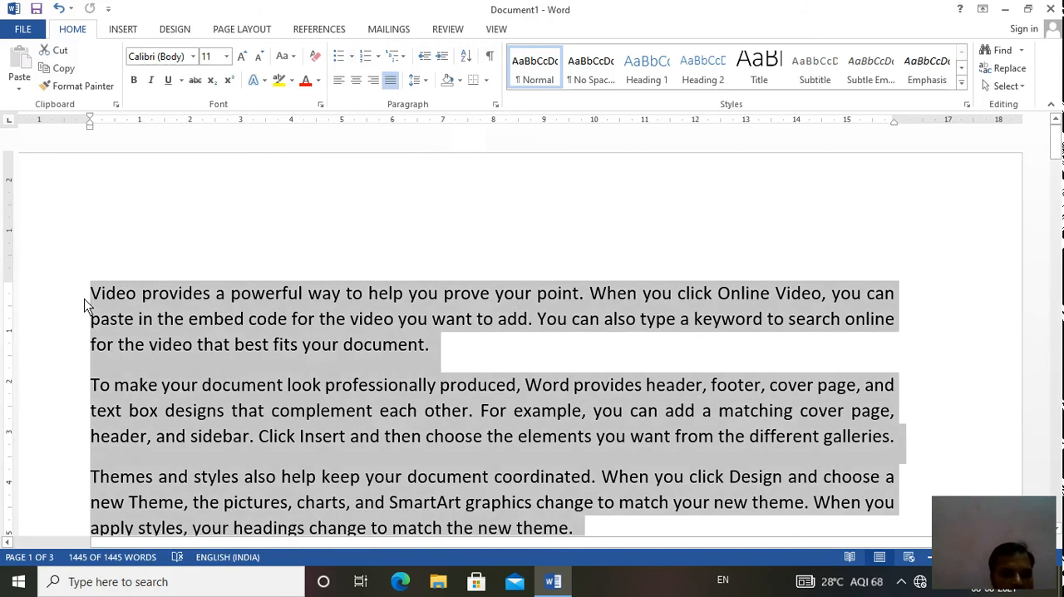
{"action": "left_click", "coordinate": [353, 60]}
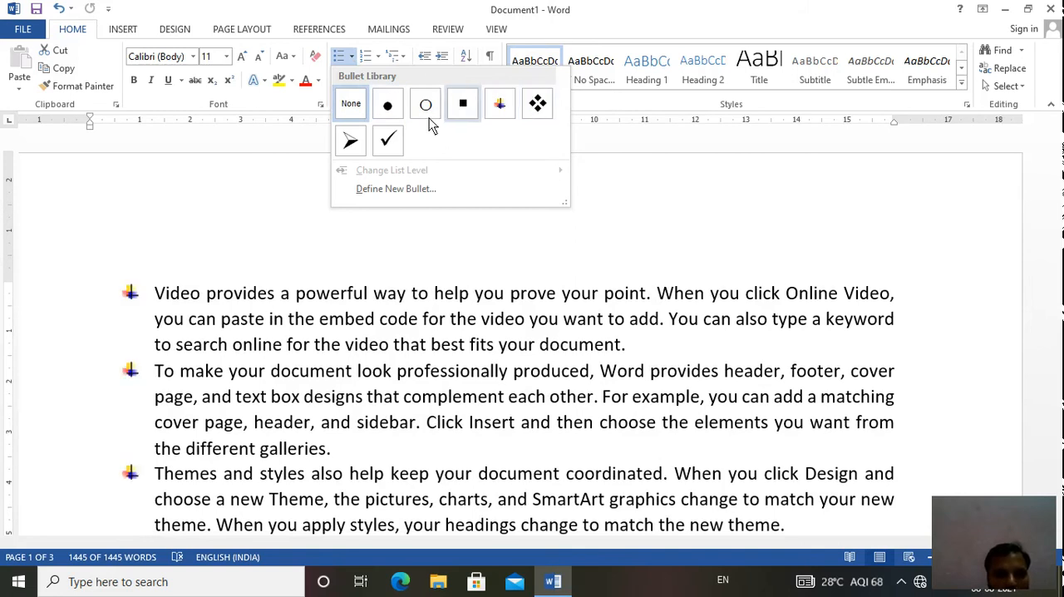
{"action": "left_click", "coordinate": [360, 146]}
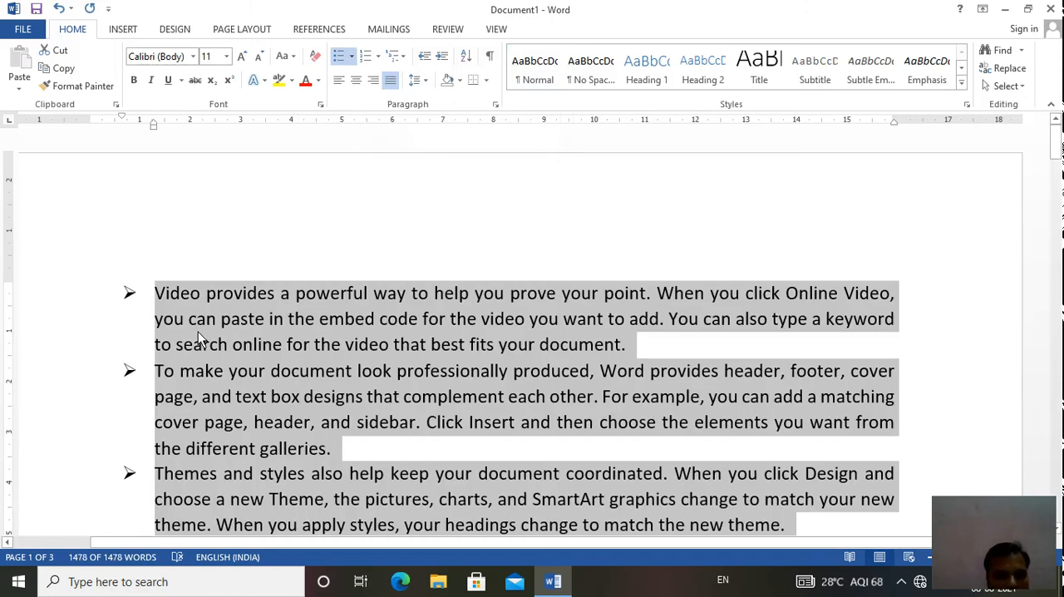
- Convert the bulleted paragraphs to a numbered list in the 1. 2. 3. format
{"action": "left_click", "coordinate": [377, 56]}
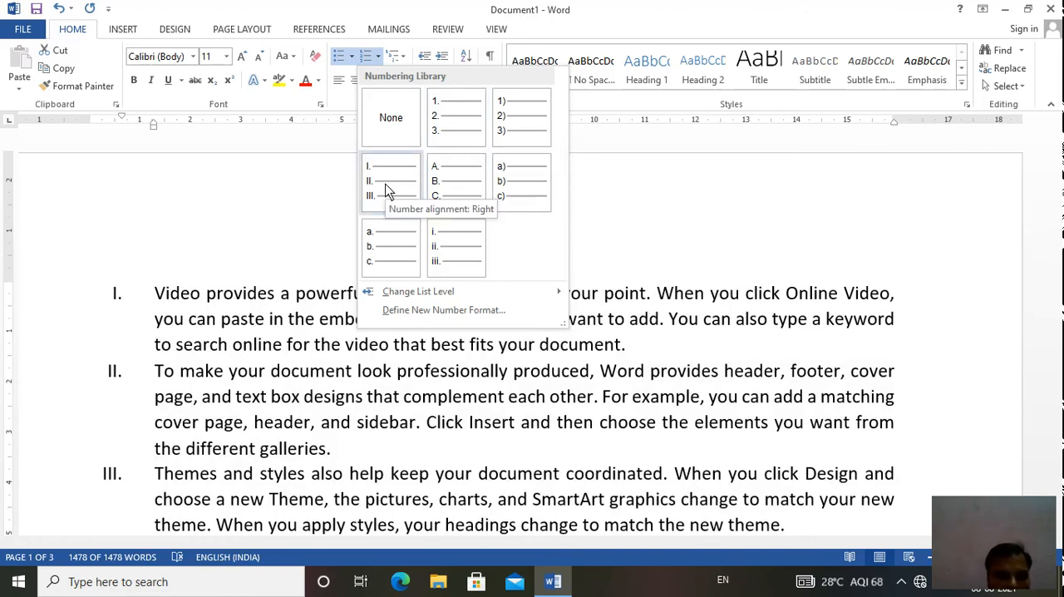
{"action": "left_click", "coordinate": [469, 136]}
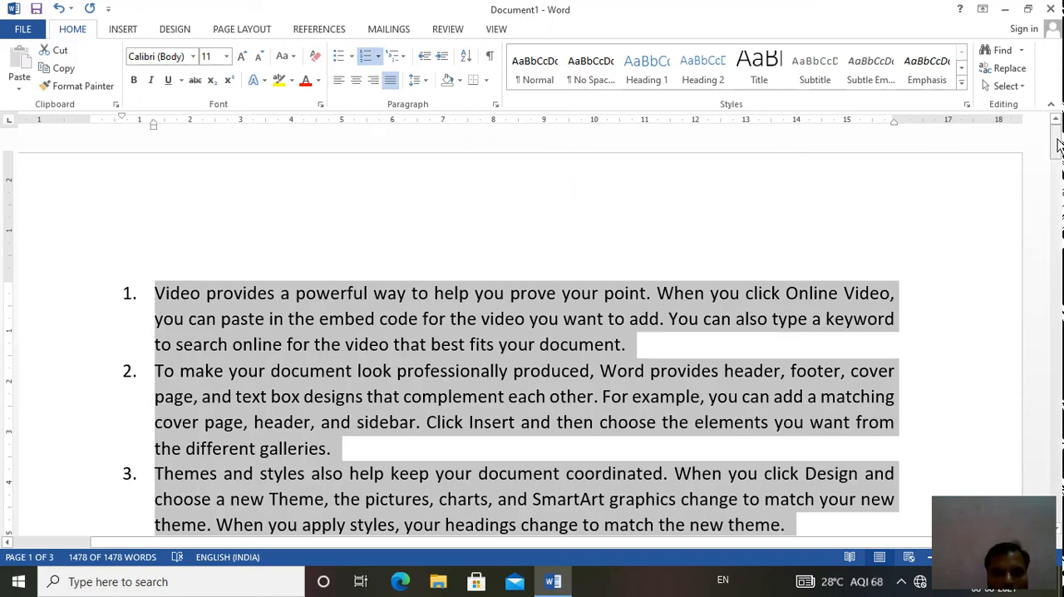
{"action": "mouse_move", "coordinate": [1057, 146]}
{"action": "left_mouse_down"}
{"action": "mouse_move", "coordinate": [1059, 357]}
{"action": "mouse_move", "coordinate": [1059, 135]}
{"action": "left_mouse_up"}
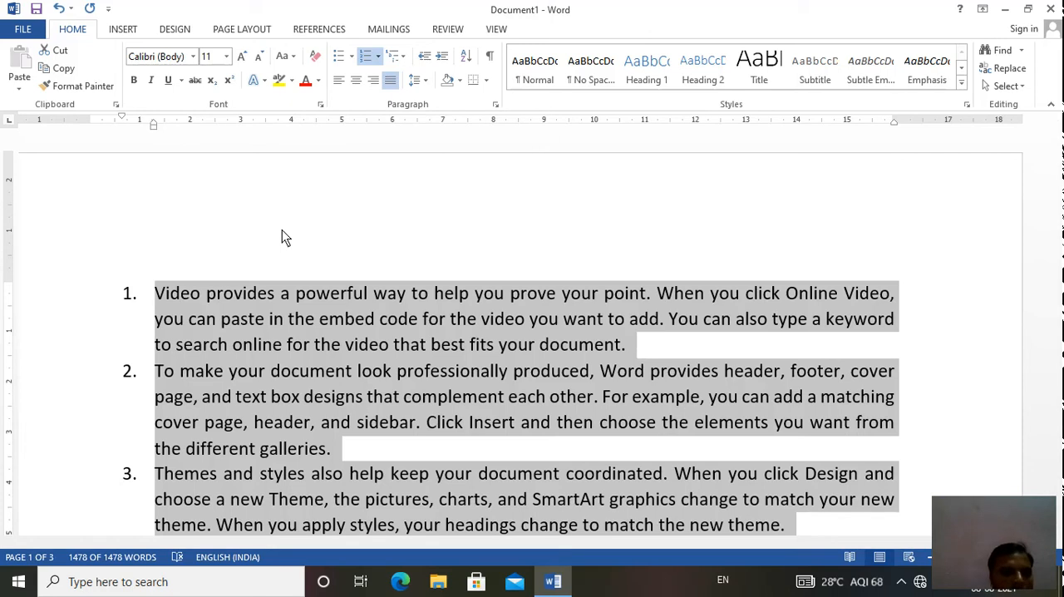
- Select the entire document and remove its list numbering by choosing None
{"action": "left_click", "coordinate": [238, 376]}
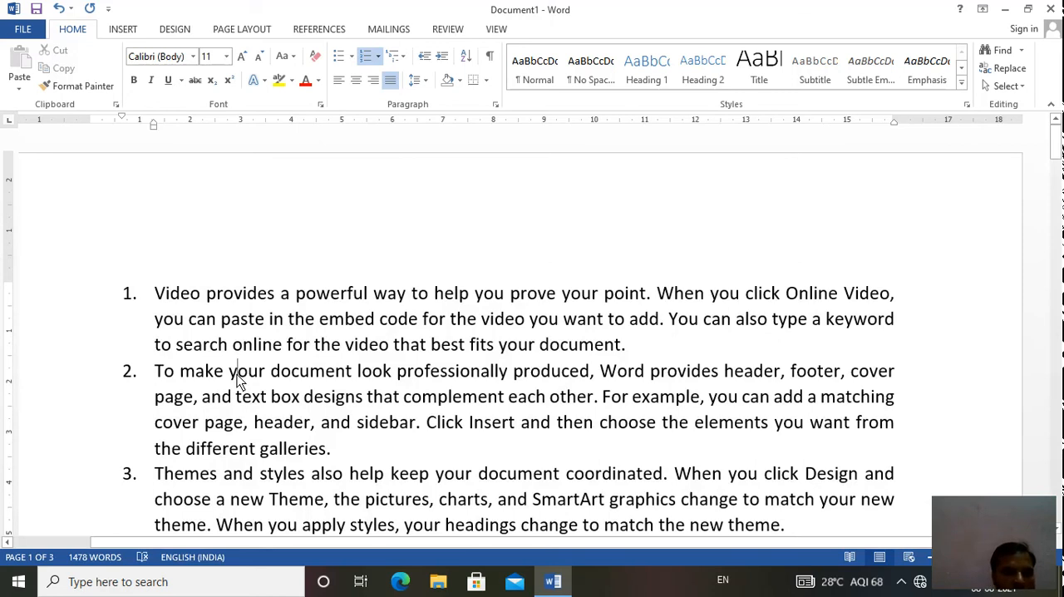
{"action": "key", "text": "ctrl+a"}
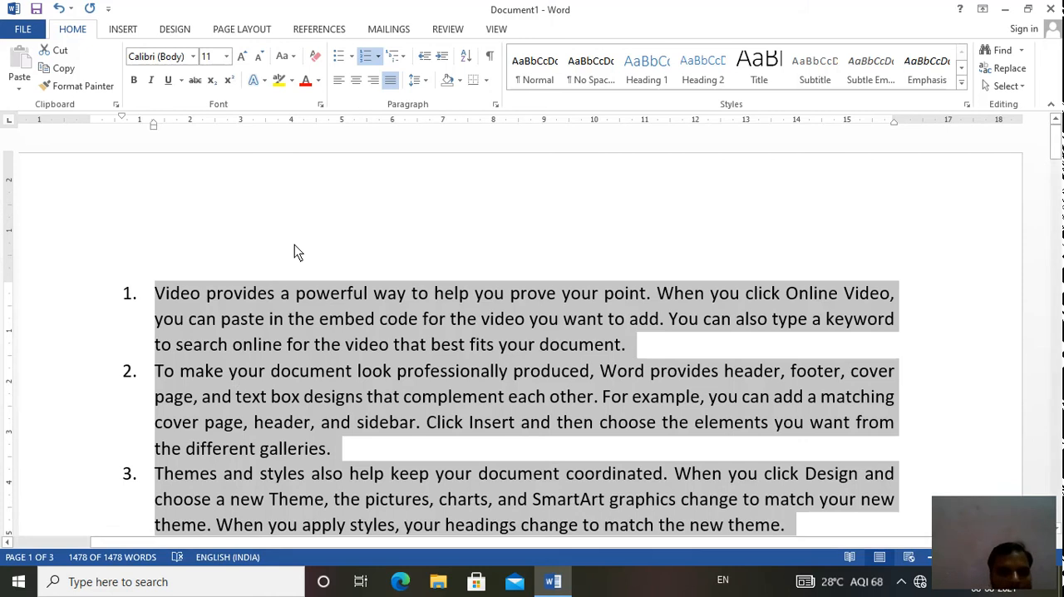
{"action": "left_click", "coordinate": [376, 60]}
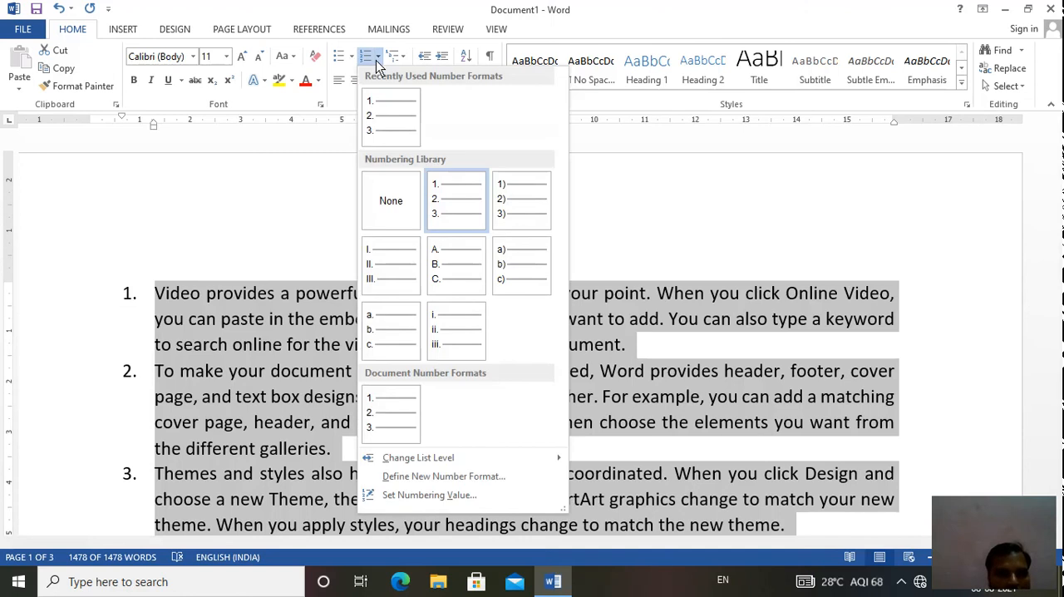
{"action": "left_click", "coordinate": [379, 201]}
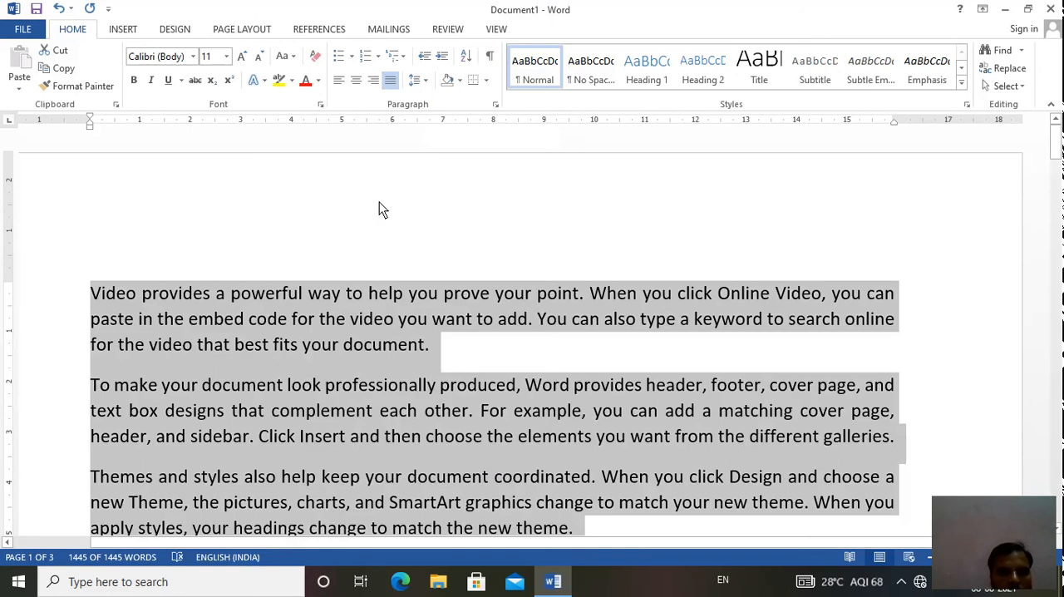
- Apply the "Article I. / Section 1.01 / (a)" heading multilevel list to all selected paragraphs
{"action": "left_click", "coordinate": [404, 58]}
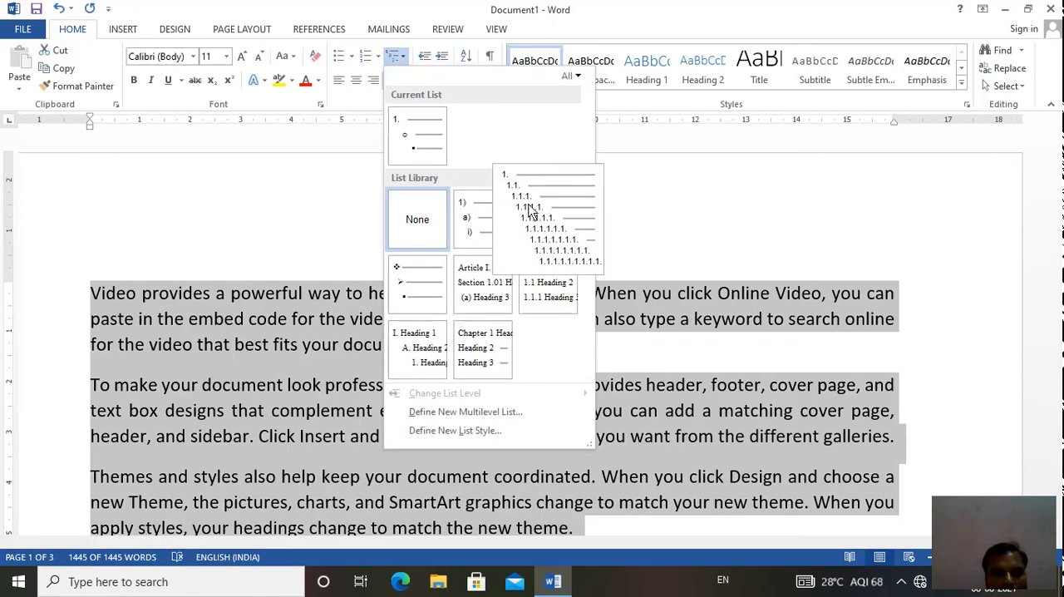
{"action": "mouse_move", "coordinate": [503, 268]}
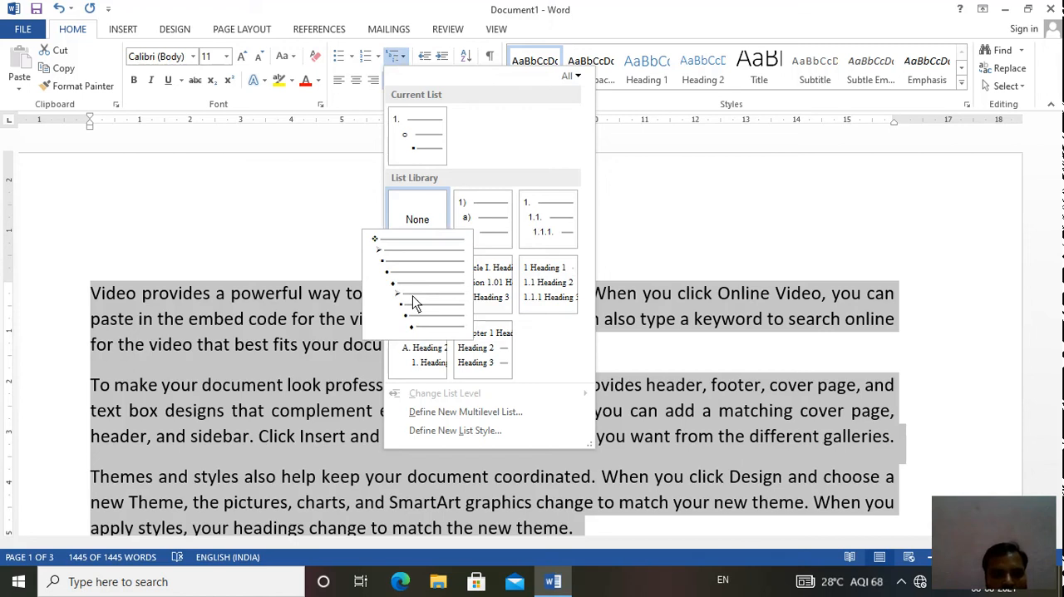
{"action": "mouse_move", "coordinate": [545, 208]}
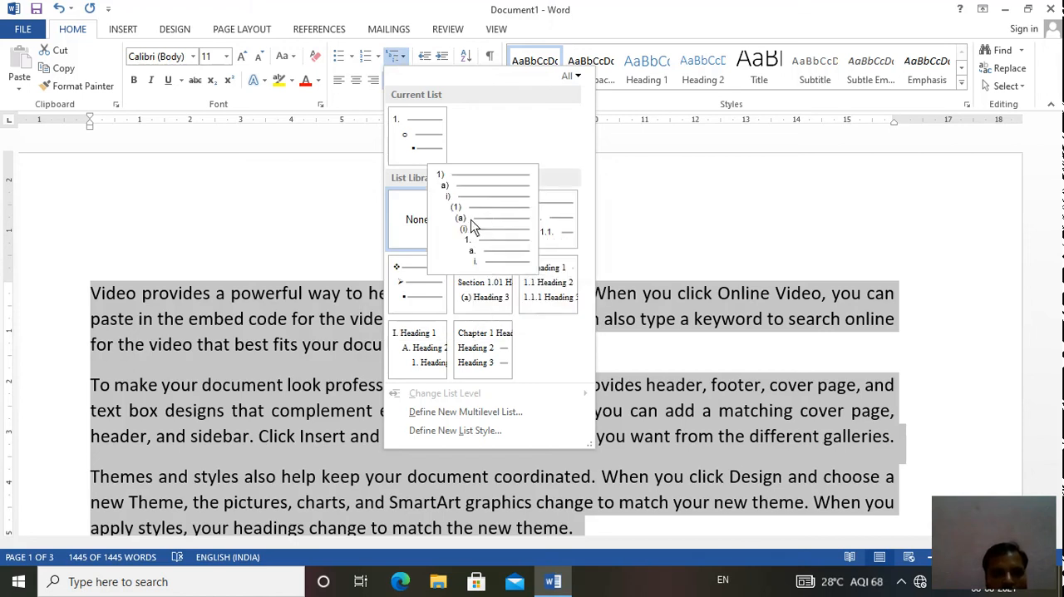
{"action": "left_click", "coordinate": [484, 296]}
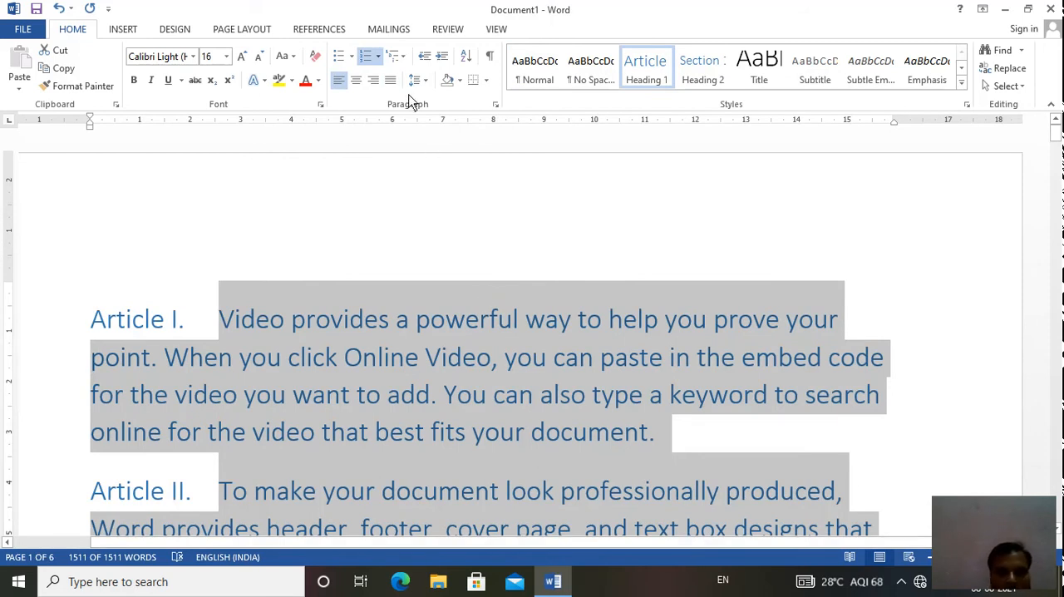
- Change the multilevel list format of the selected paragraphs to the 1) a) i) style
{"action": "left_click", "coordinate": [402, 57]}
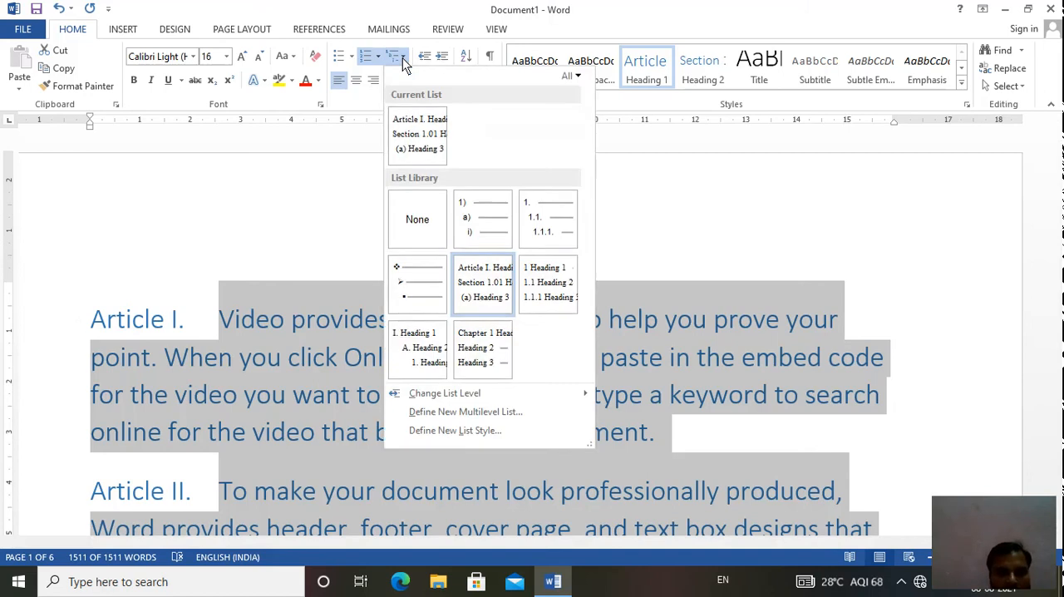
{"action": "mouse_move", "coordinate": [553, 229]}
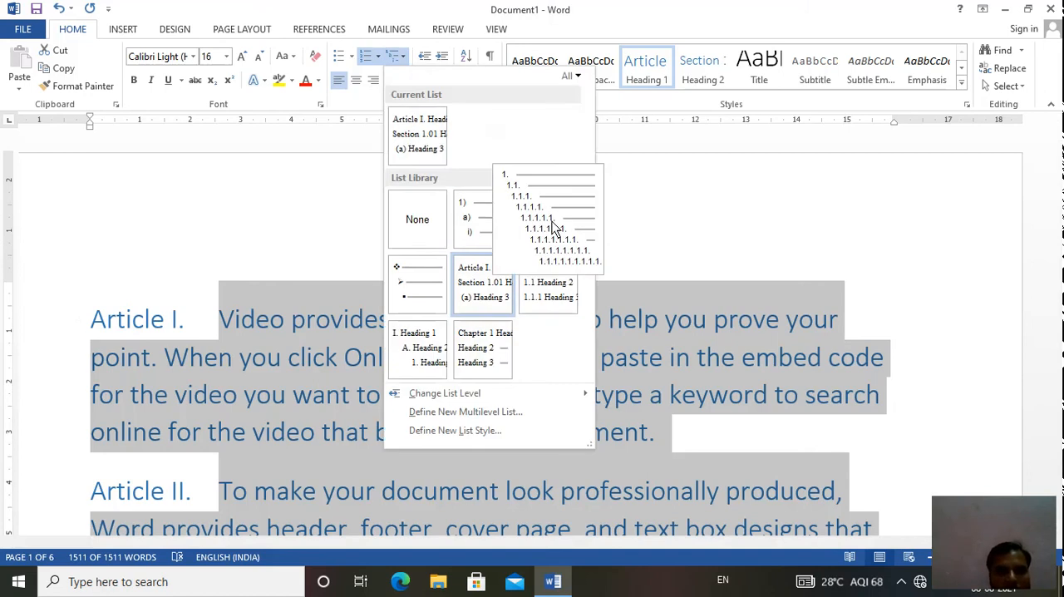
{"action": "left_click", "coordinate": [490, 220]}
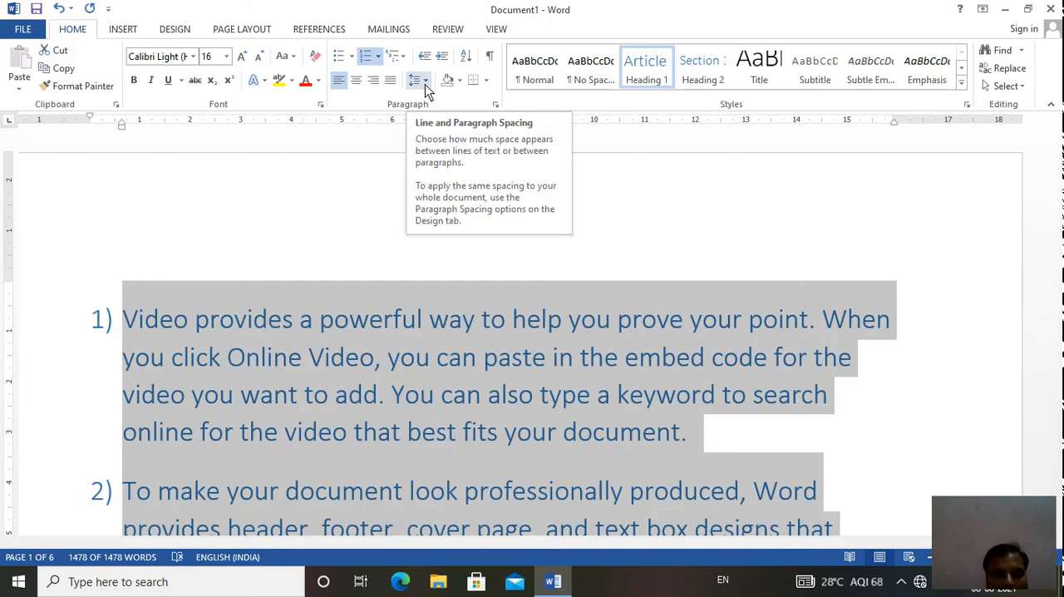
- Set the line spacing of the first list item, beginning "Video provides", to 2.0
{"action": "left_click", "coordinate": [232, 319]}
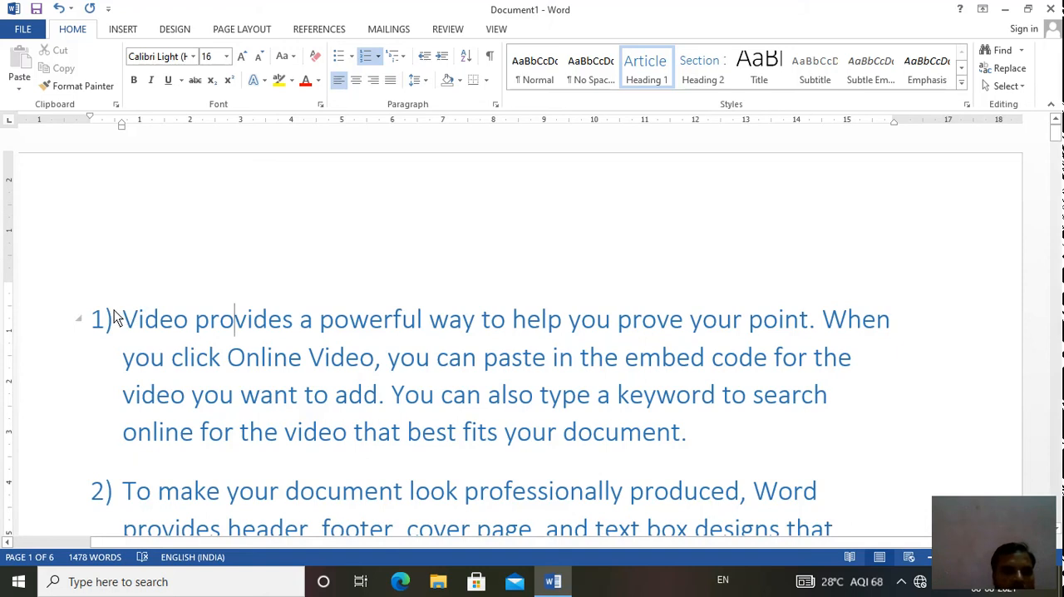
{"action": "left_click", "coordinate": [427, 81]}
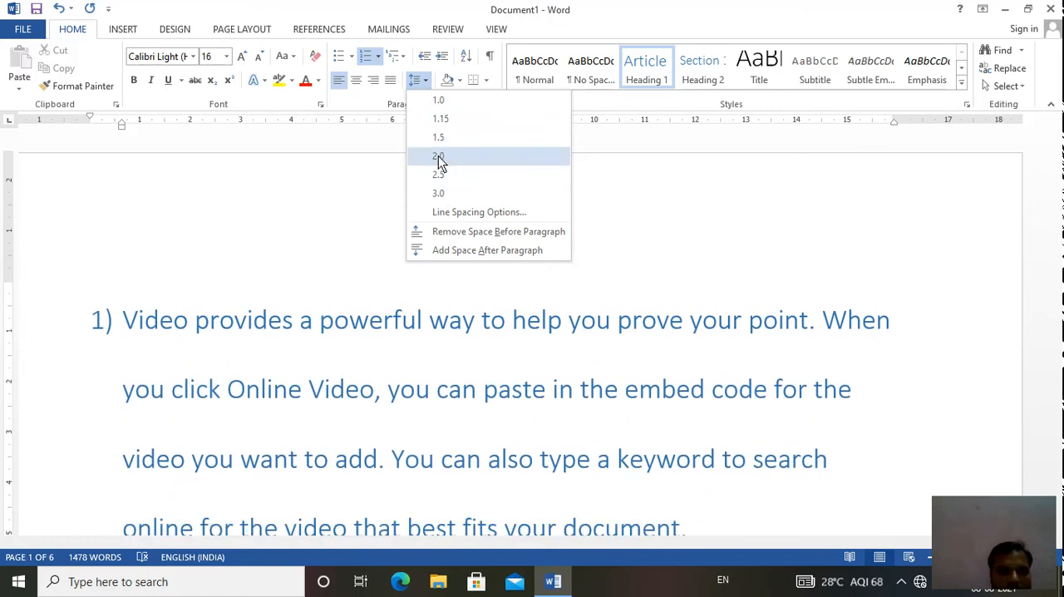
{"action": "left_click", "coordinate": [438, 158]}
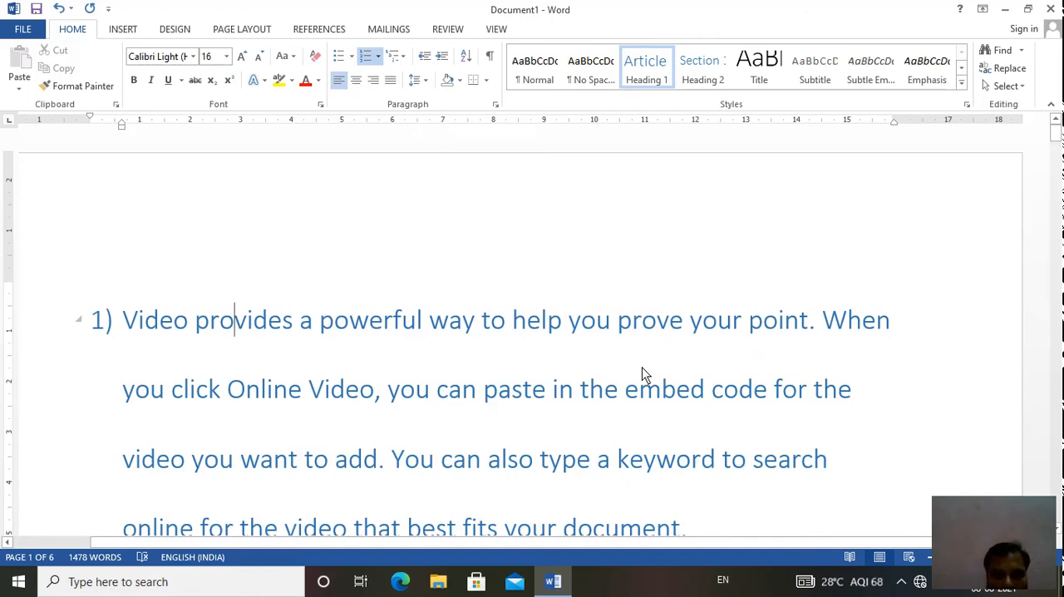
- Set the line spacing of the second list item, beginning "To make your document look", to 3.0
{"action": "key", "text": "Down"}
{"action": "key", "text": "Down"}
{"action": "key", "text": "Down"}
{"action": "key", "text": "Down"}
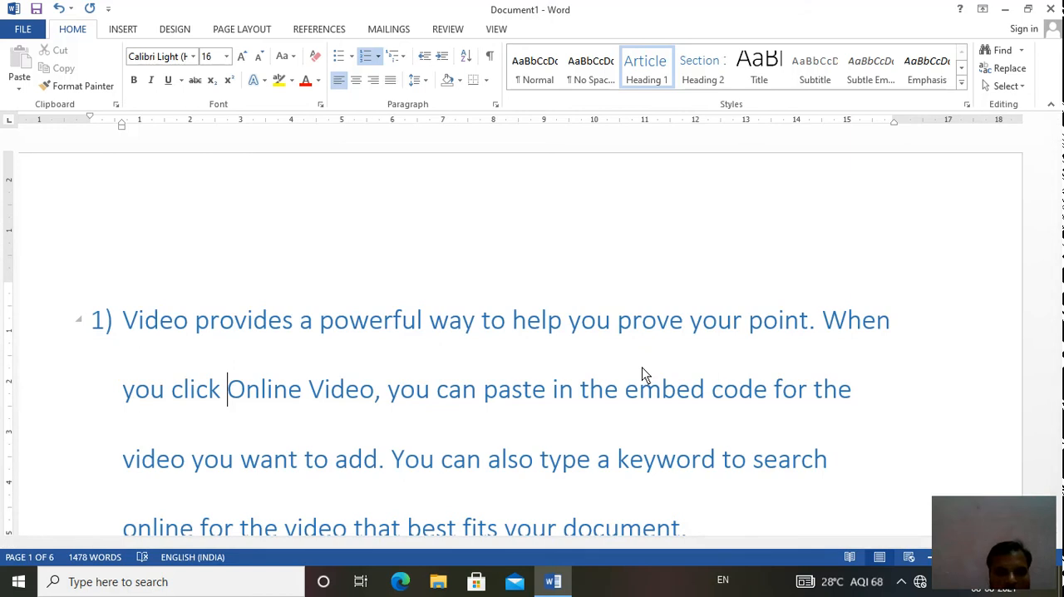
{"action": "key", "text": "Down"}
{"action": "key", "text": "Down"}
{"action": "key", "text": "Down"}
{"action": "key", "text": "Down"}
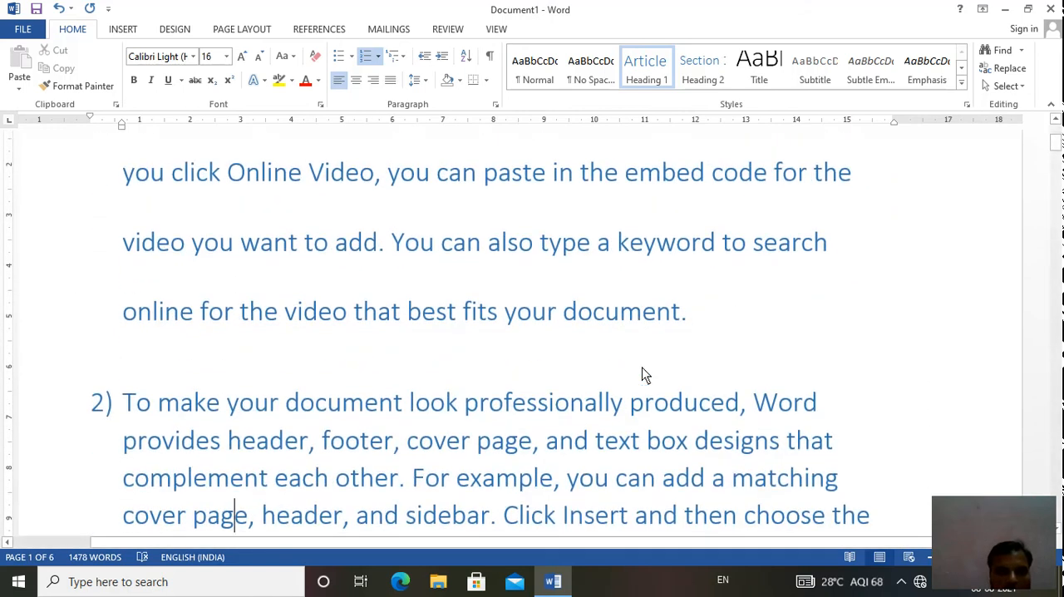
{"action": "key", "text": "Up"}
{"action": "key", "text": "Up"}
{"action": "key", "text": "Up"}
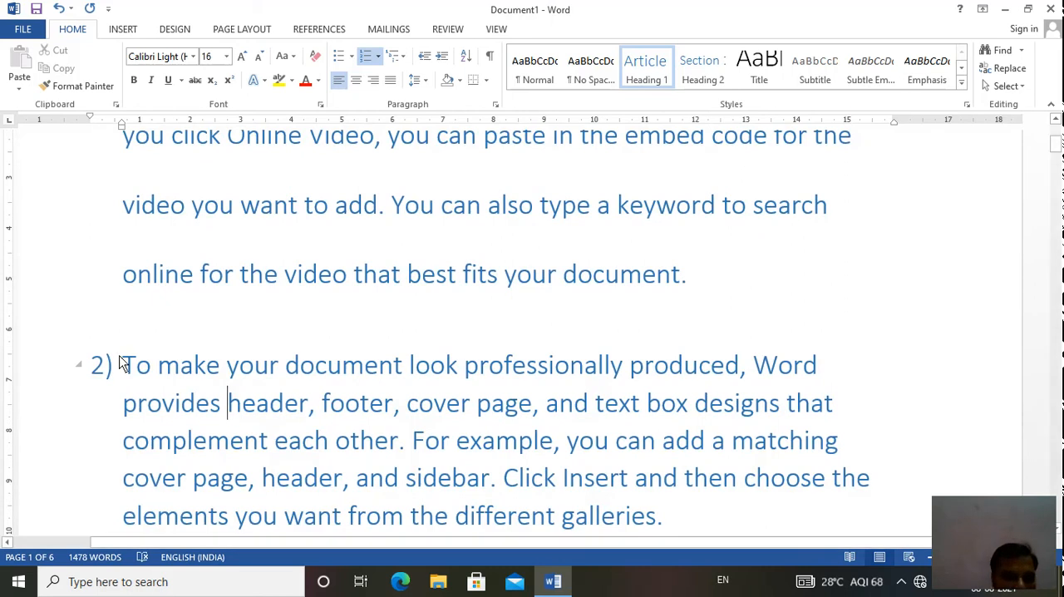
{"action": "left_click_drag", "start_coordinate": [121, 364], "coordinate": [612, 551]}
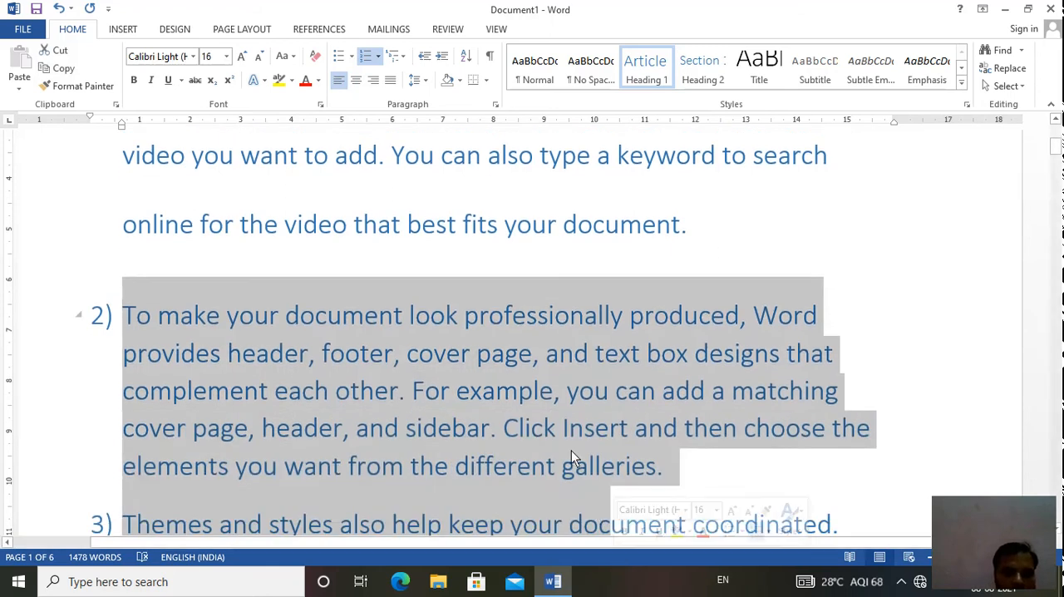
{"action": "left_click", "coordinate": [128, 312]}
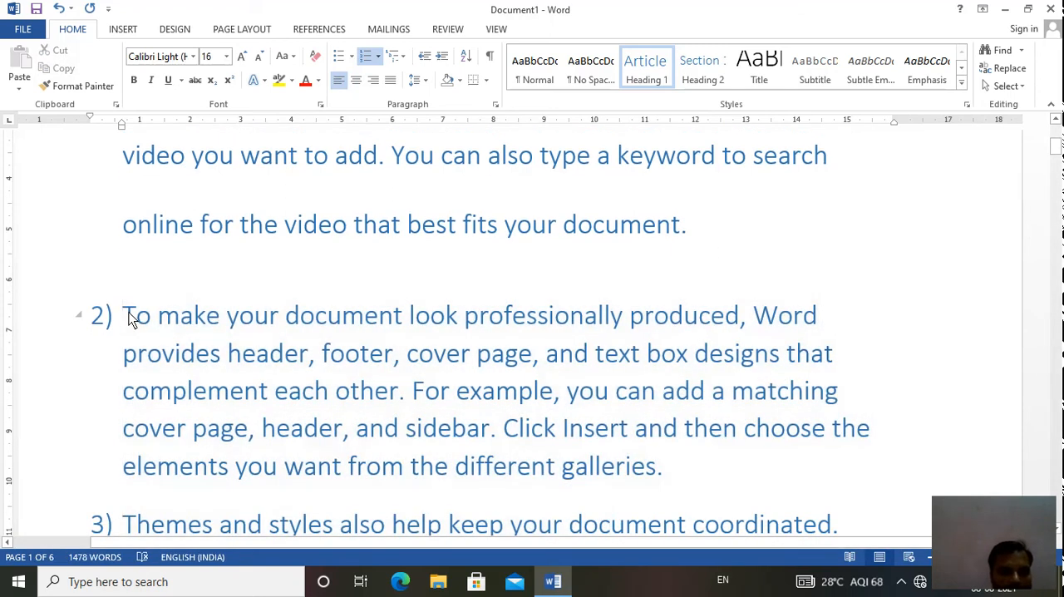
{"action": "left_click_drag", "start_coordinate": [129, 315], "coordinate": [657, 467]}
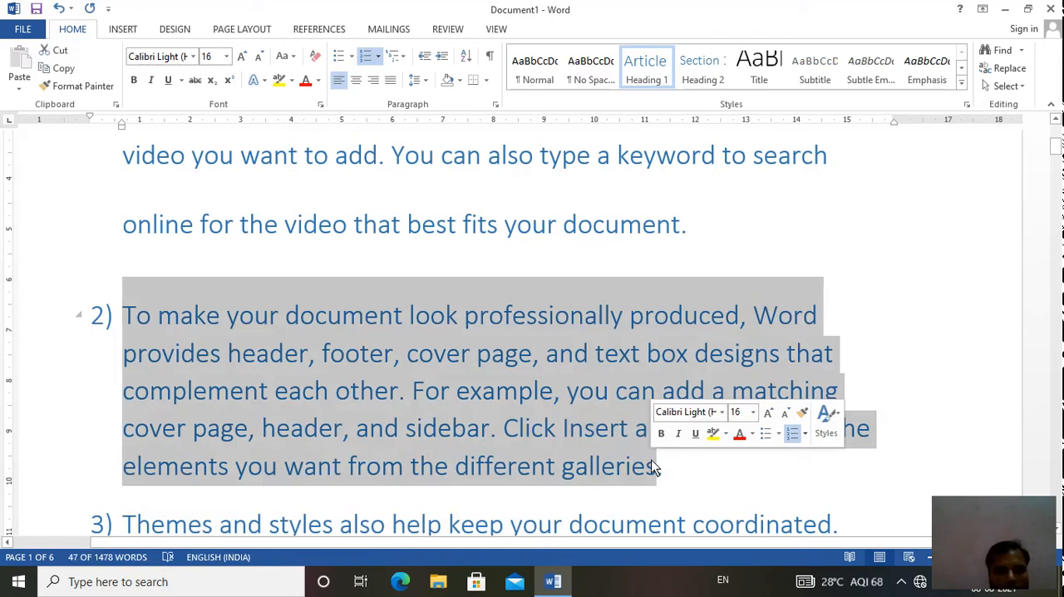
{"action": "left_click", "coordinate": [426, 80]}
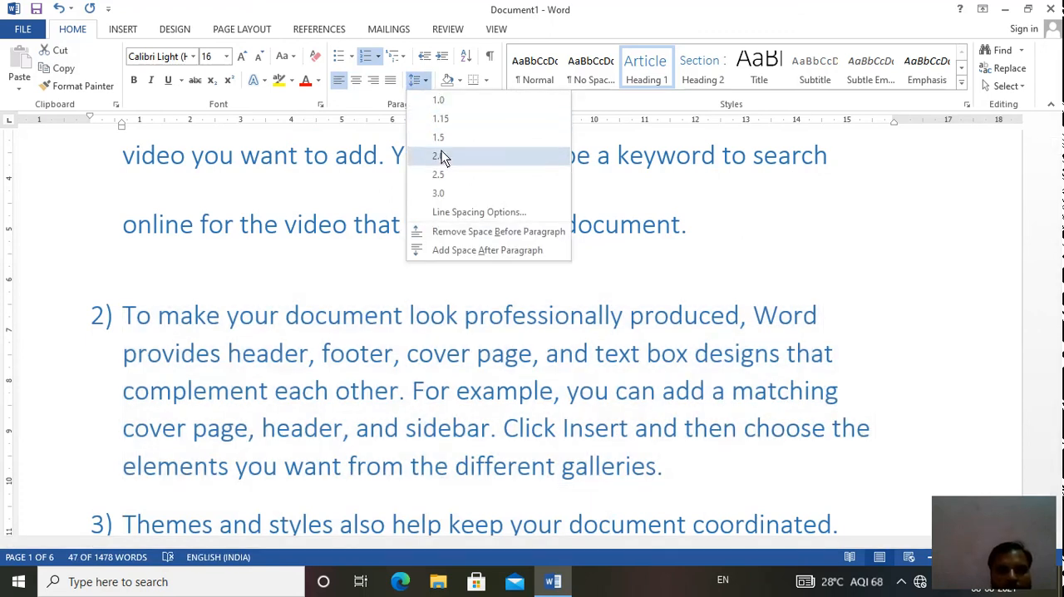
{"action": "left_click", "coordinate": [440, 193]}
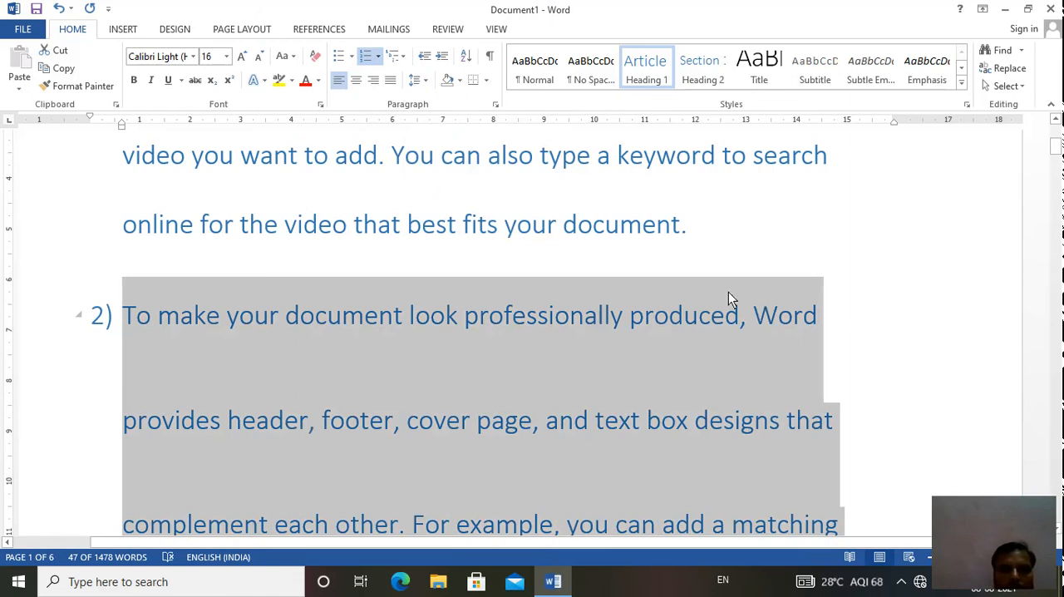
- Try to increase the indent of the fourth list item, beginning "Save time in Word"
{"action": "left_click", "coordinate": [1057, 158]}
{"action": "left_click_drag", "start_coordinate": [1057, 158], "coordinate": [1056, 203]}
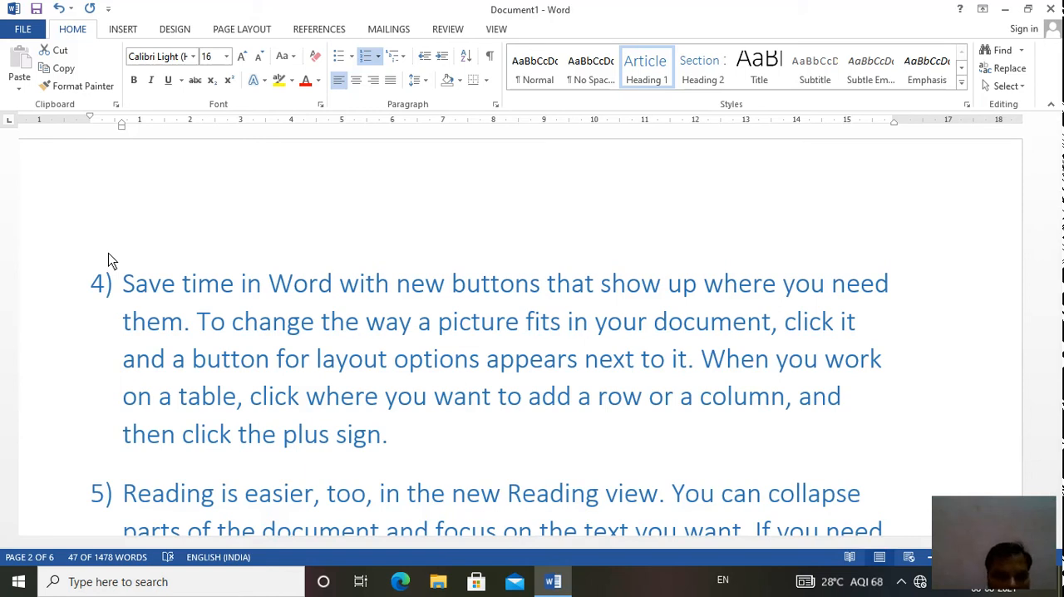
{"action": "left_click", "coordinate": [119, 295]}
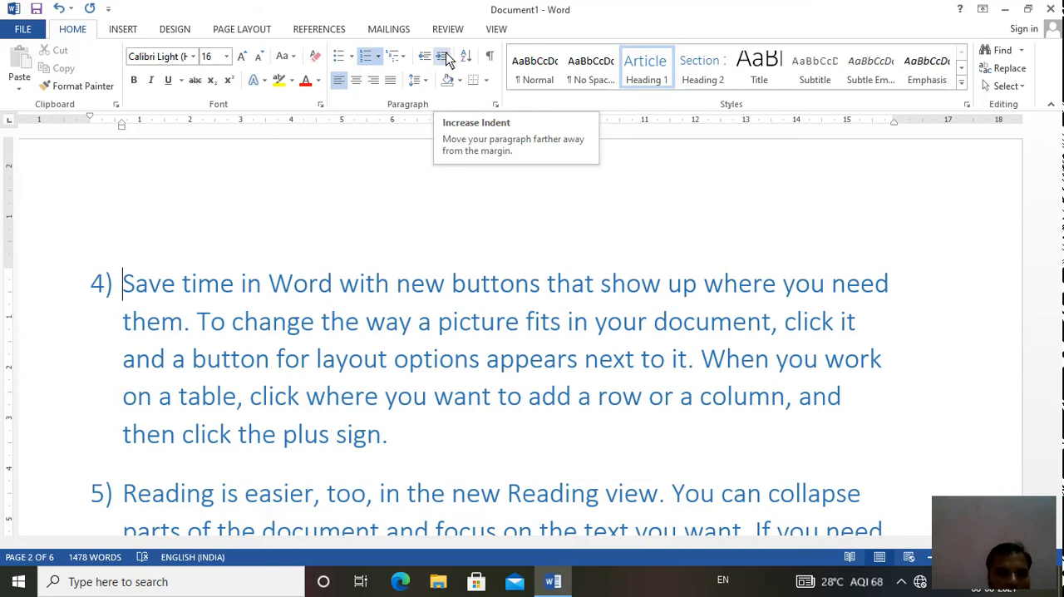
{"action": "key", "text": "Right"}
{"action": "key", "text": "Right"}
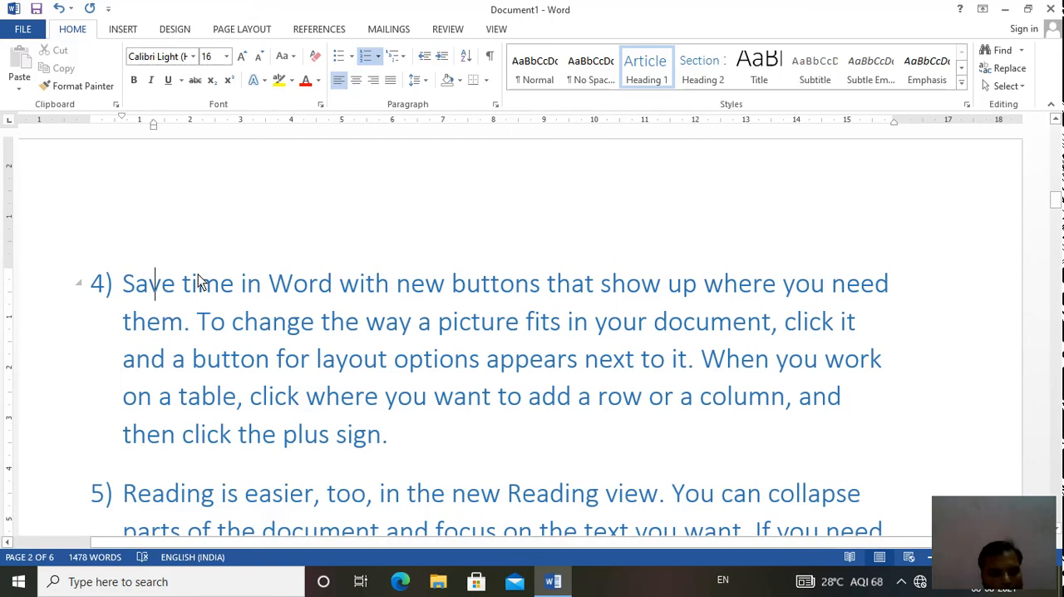
{"action": "key", "text": "Left"}
{"action": "key", "text": "Left"}
- Undo the recent changes back to before the line spacing and multilevel list formatting, restoring plain justified paragraphs
{"action": "key", "text": "ctrl+z"}
{"action": "key", "text": "ctrl+z"}
{"action": "key", "text": "ctrl+z"}
{"action": "key", "text": "ctrl+z"}
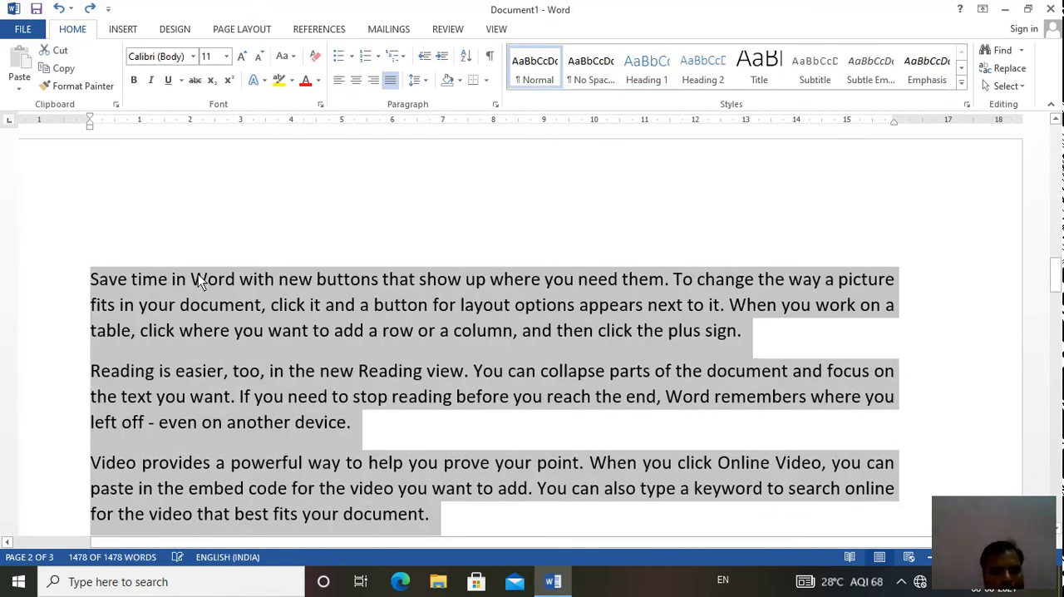
- Increase the indent of the paragraph beginning "Save time in Word" at the start of page 2 by one level
{"action": "left_click", "coordinate": [89, 277]}
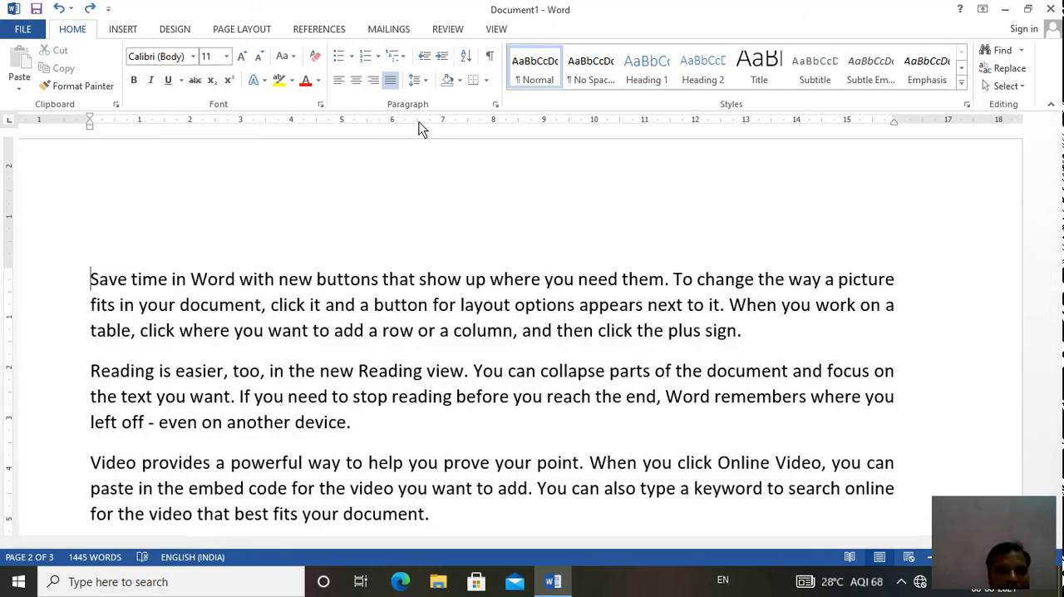
{"action": "left_click", "coordinate": [442, 56]}
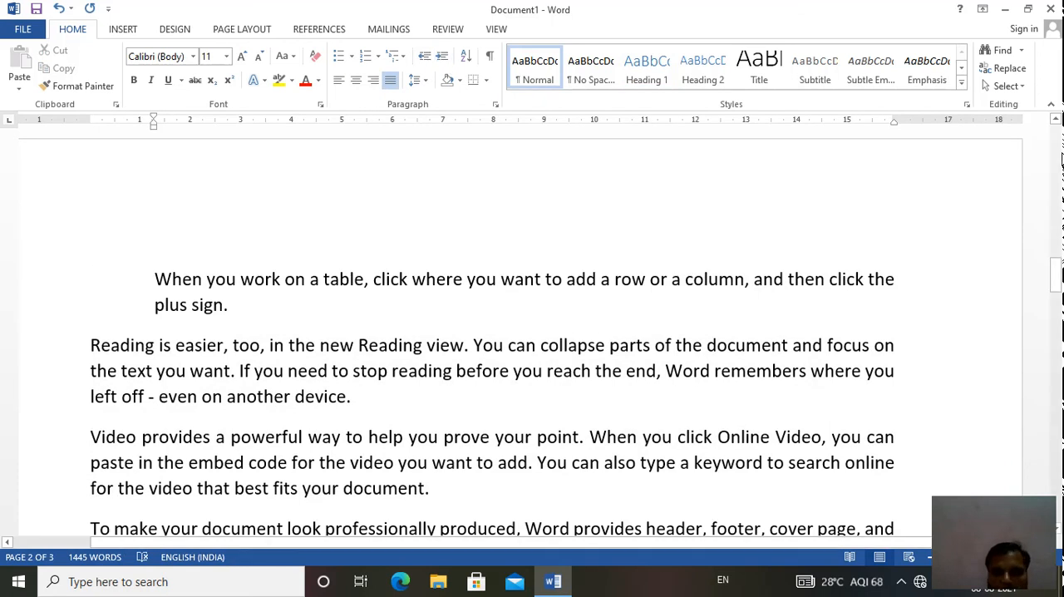
- Increase the indent of the document's first paragraph, beginning "Video provides", by three levels
{"action": "left_click_drag", "start_coordinate": [1056, 275], "coordinate": [1055, 139]}
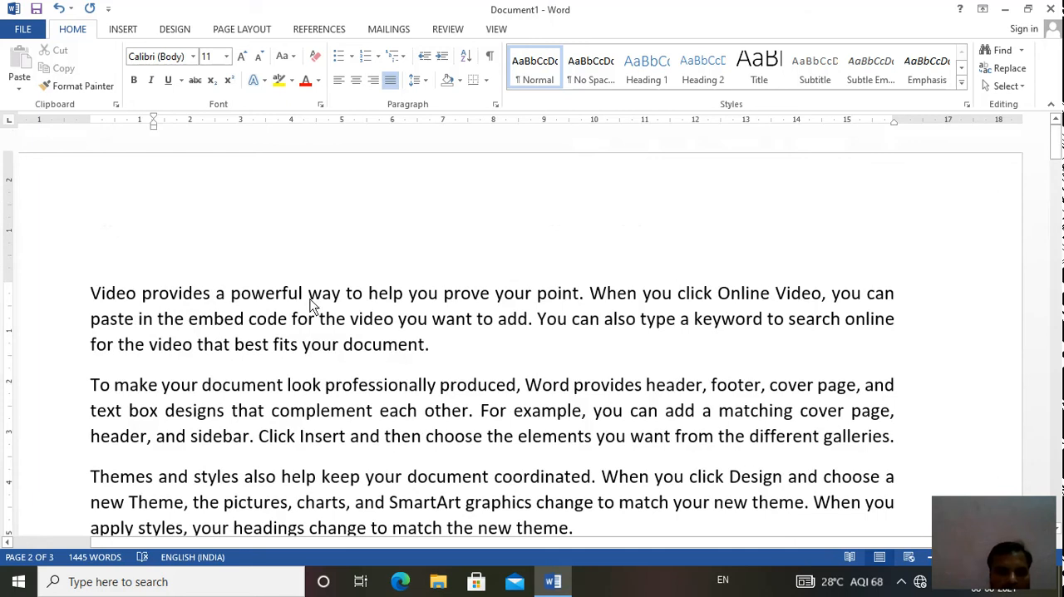
{"action": "left_click", "coordinate": [88, 299]}
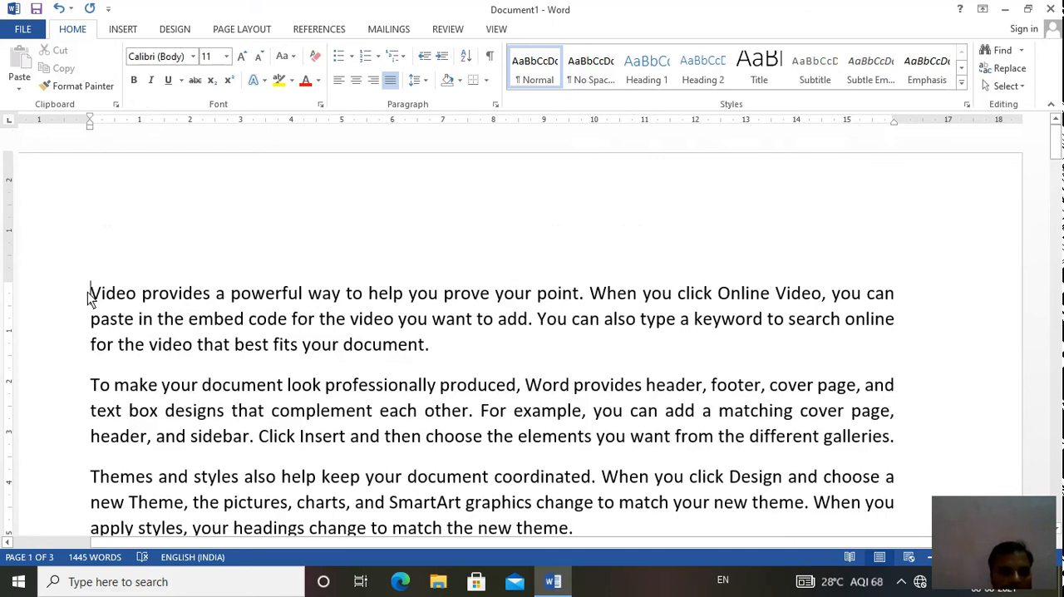
{"action": "left_click", "coordinate": [442, 56]}
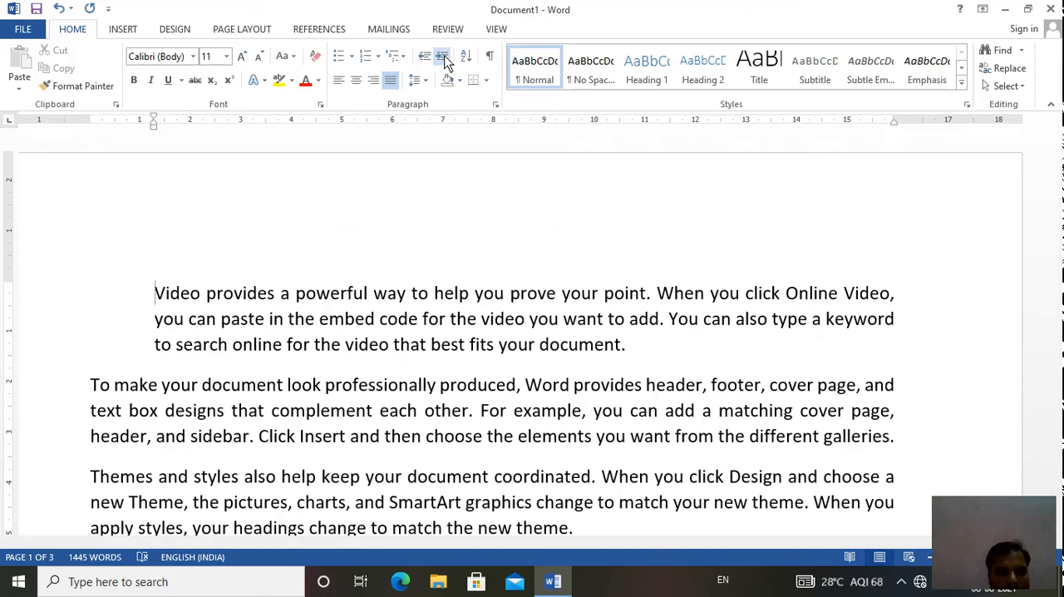
{"action": "left_click", "coordinate": [442, 57]}
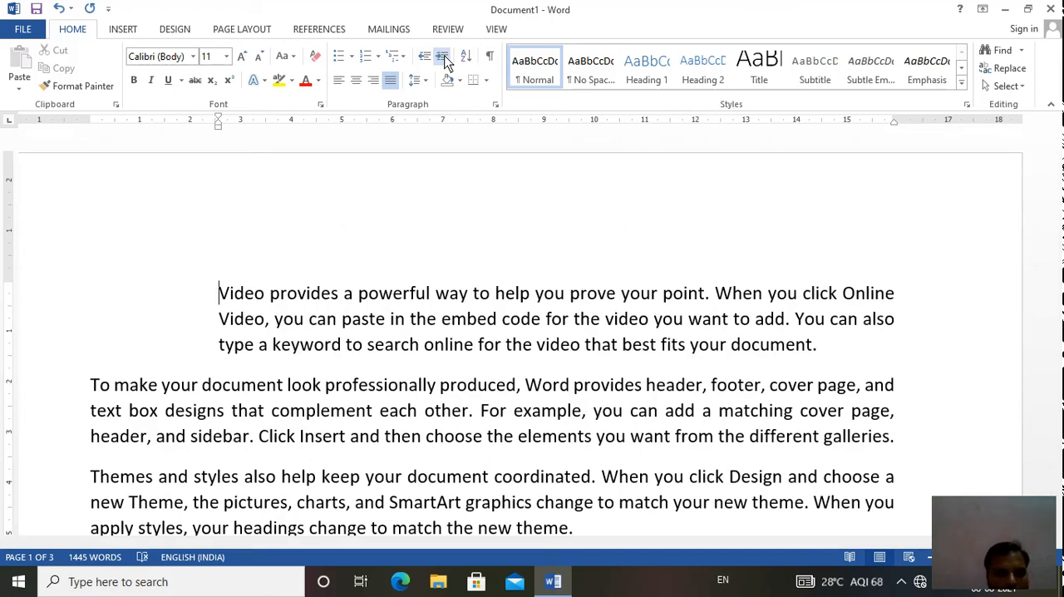
{"action": "left_click", "coordinate": [443, 56]}
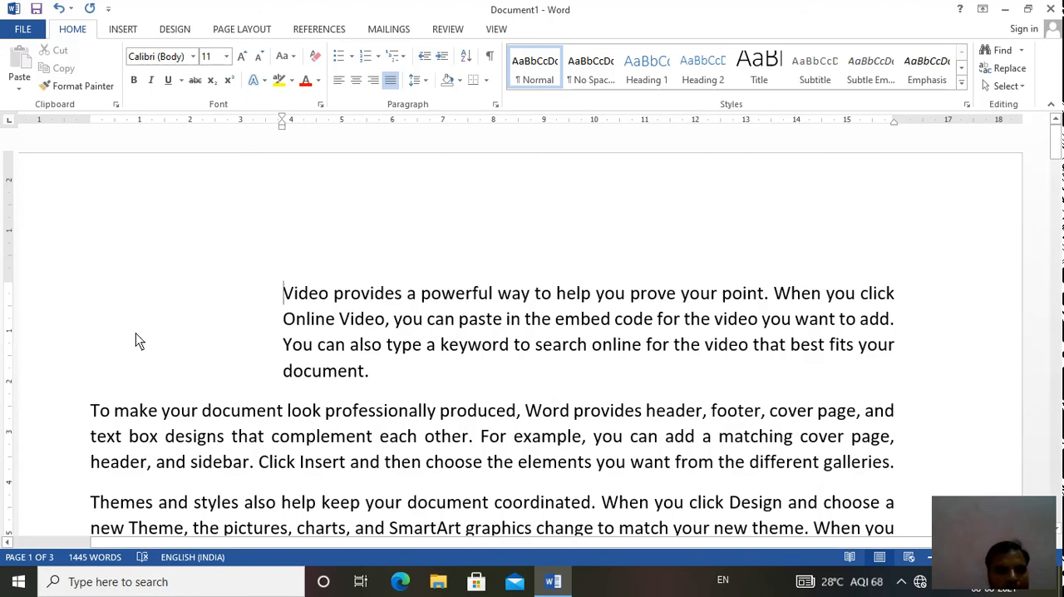
- Increase the indent of the third paragraph, beginning "Themes and styles", by three levels
{"action": "left_click", "coordinate": [86, 505]}
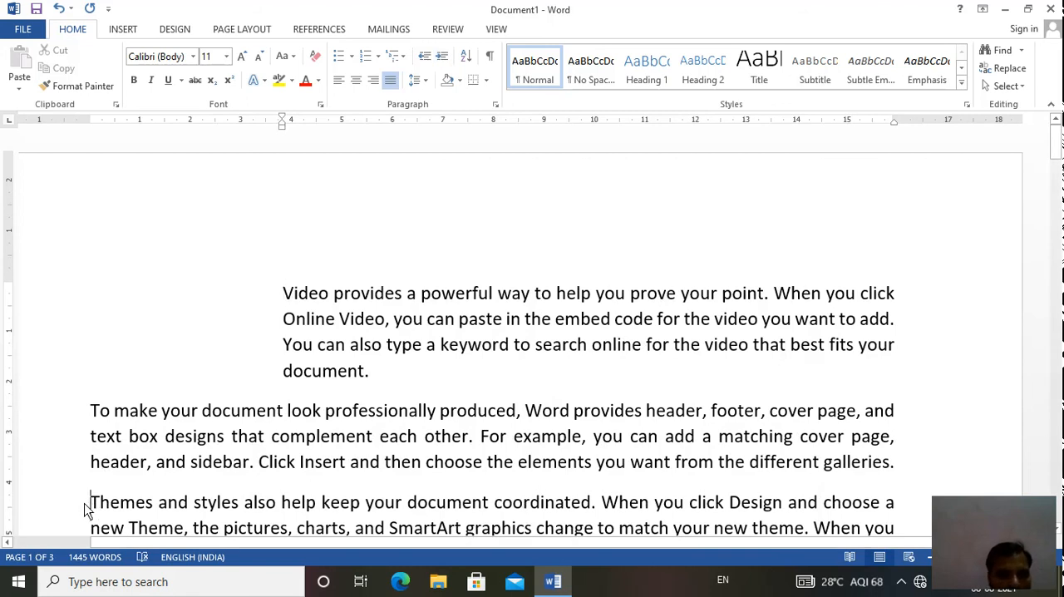
{"action": "left_click", "coordinate": [435, 55]}
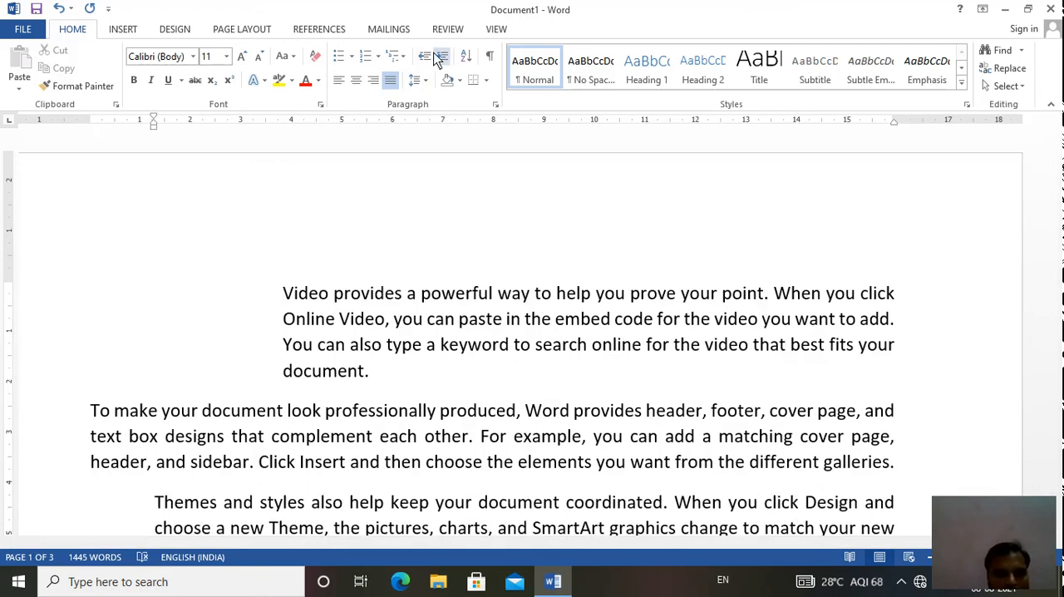
{"action": "left_click", "coordinate": [435, 56]}
{"action": "left_click", "coordinate": [434, 55]}
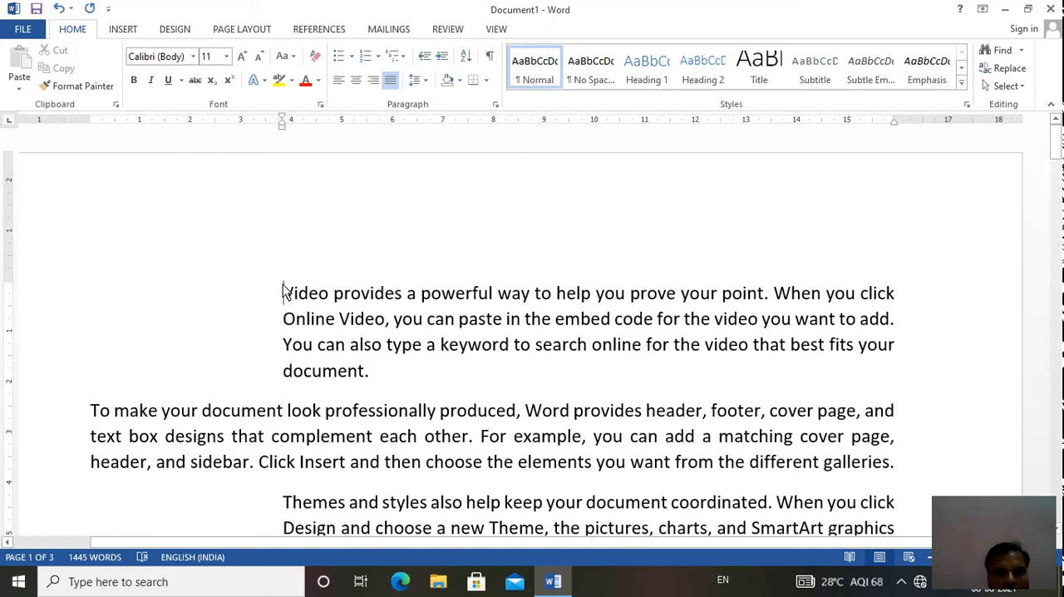
- Decrease the first paragraph's indent by two levels and increase it by two levels again
{"action": "left_click", "coordinate": [425, 57]}
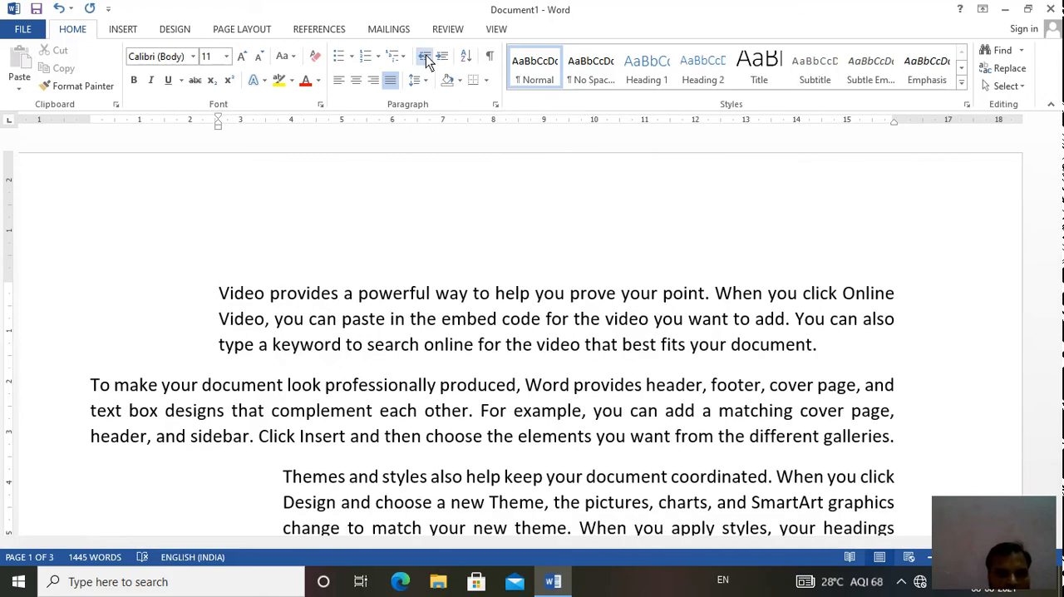
{"action": "left_click", "coordinate": [424, 57]}
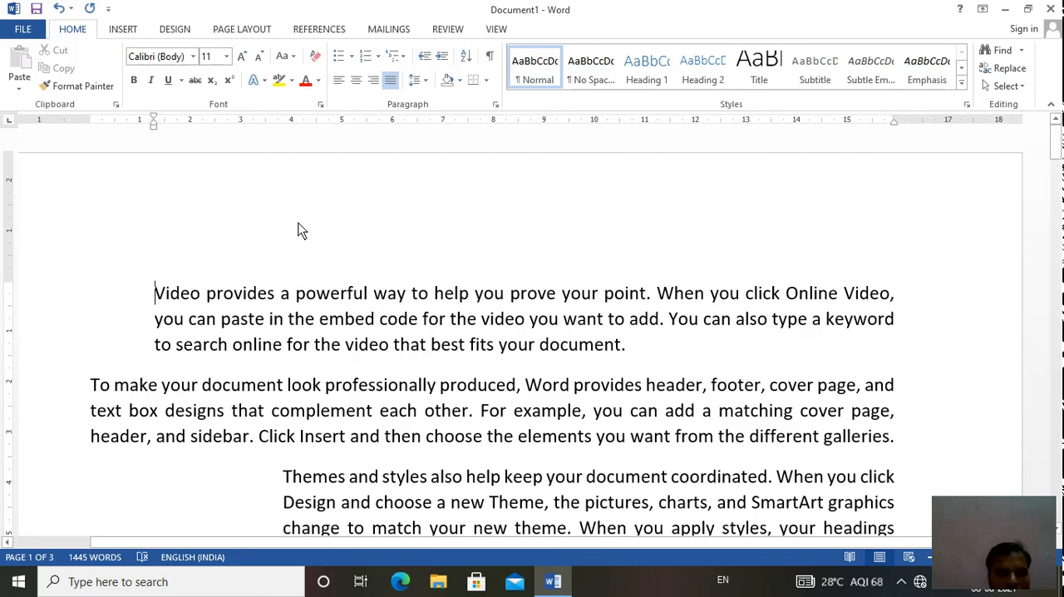
{"action": "left_click", "coordinate": [442, 57]}
{"action": "left_click", "coordinate": [442, 57]}
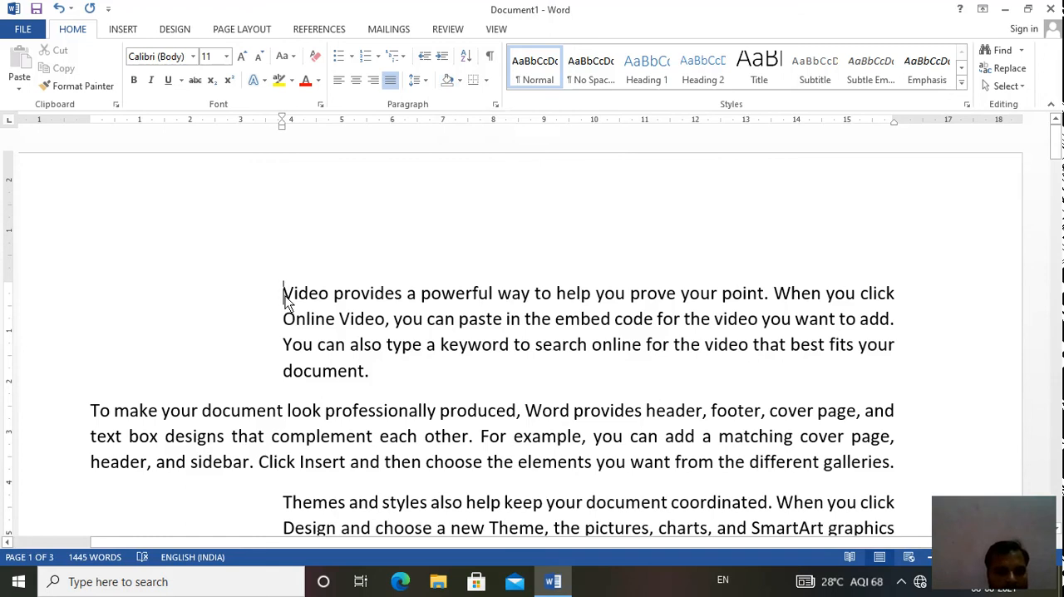
- Shade the first paragraph, beginning "Video provides", with a custom green picked from the colour spectrum
{"action": "left_click_drag", "start_coordinate": [286, 300], "coordinate": [399, 387]}
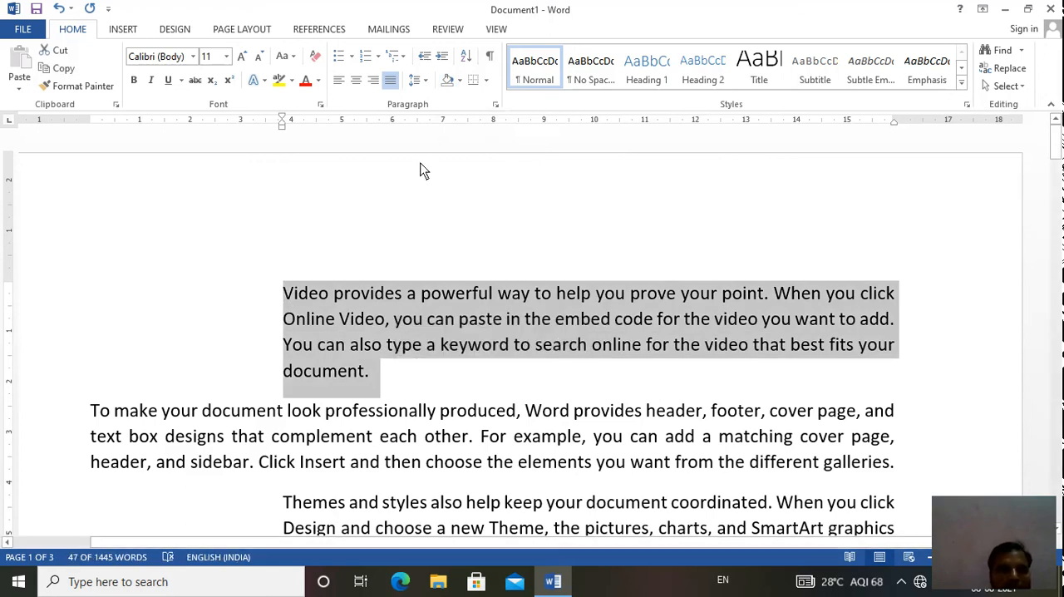
{"action": "left_click", "coordinate": [461, 82]}
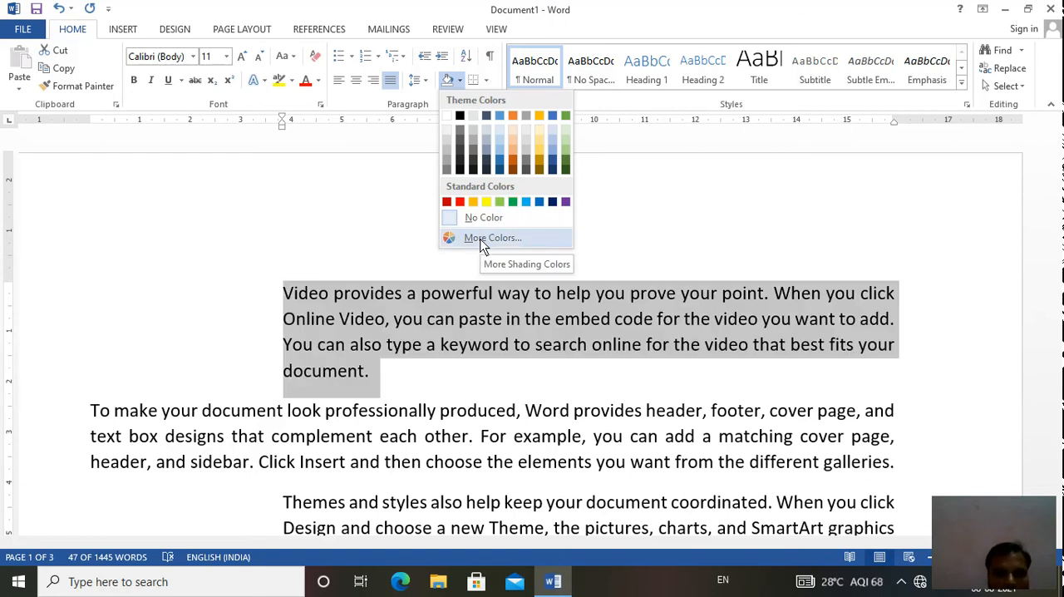
{"action": "left_click", "coordinate": [482, 239]}
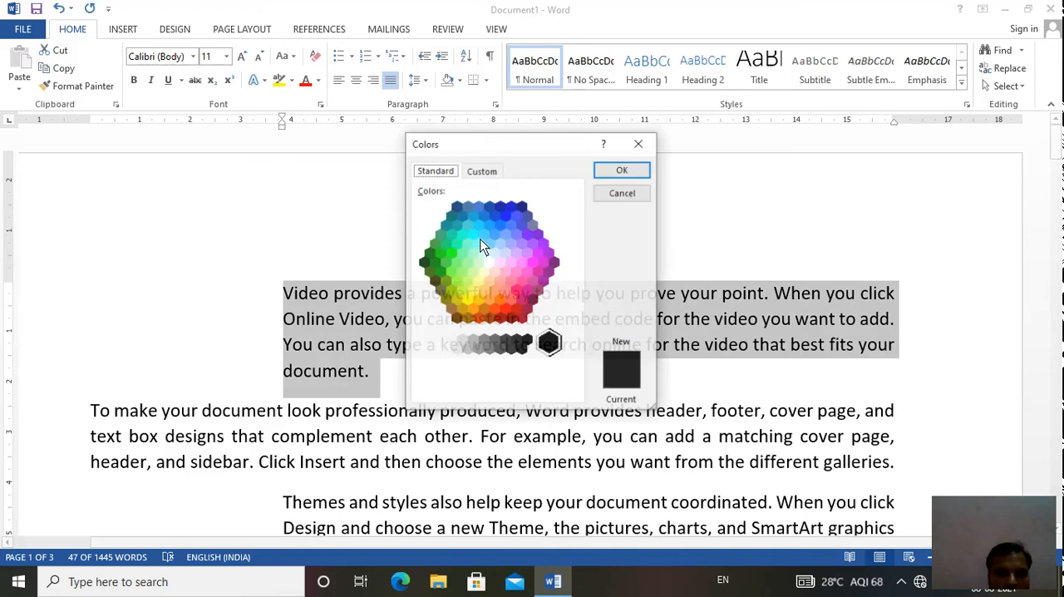
{"action": "left_click", "coordinate": [463, 234]}
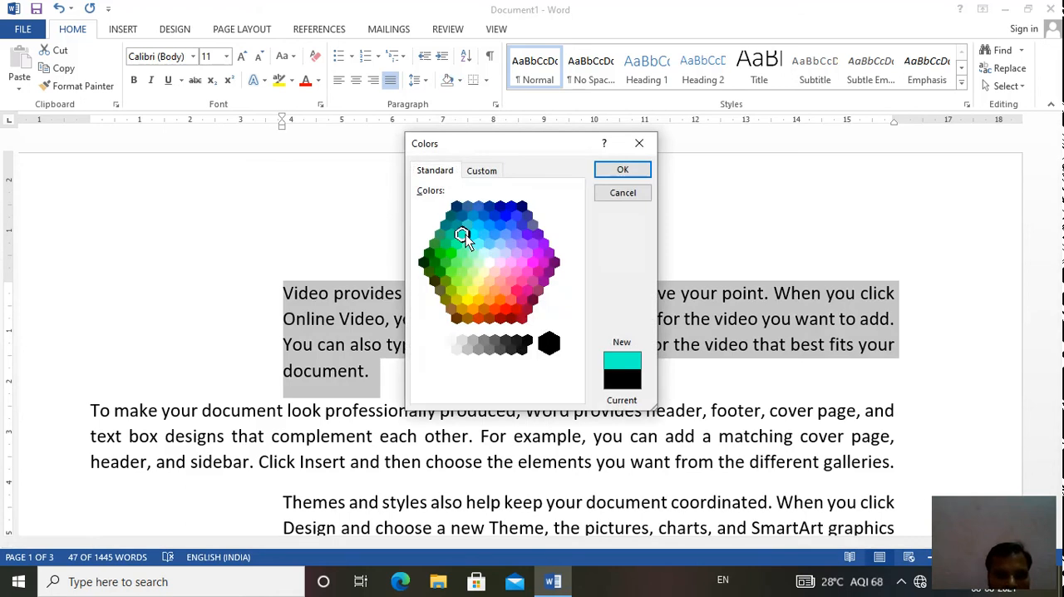
{"action": "left_click", "coordinate": [478, 171]}
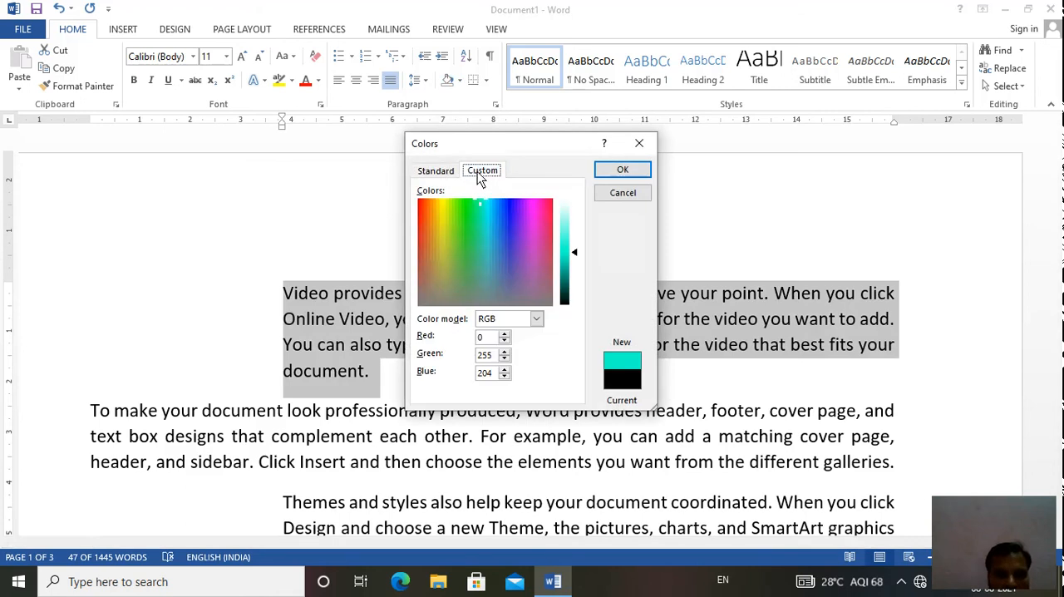
{"action": "left_click", "coordinate": [466, 222]}
{"action": "left_click", "coordinate": [448, 216]}
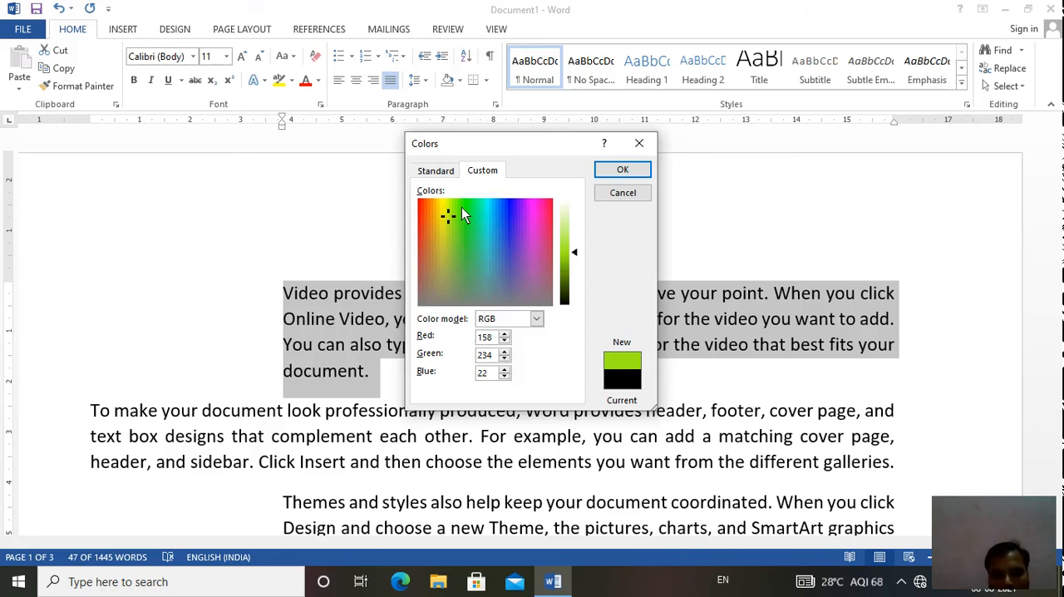
{"action": "left_click", "coordinate": [608, 170]}
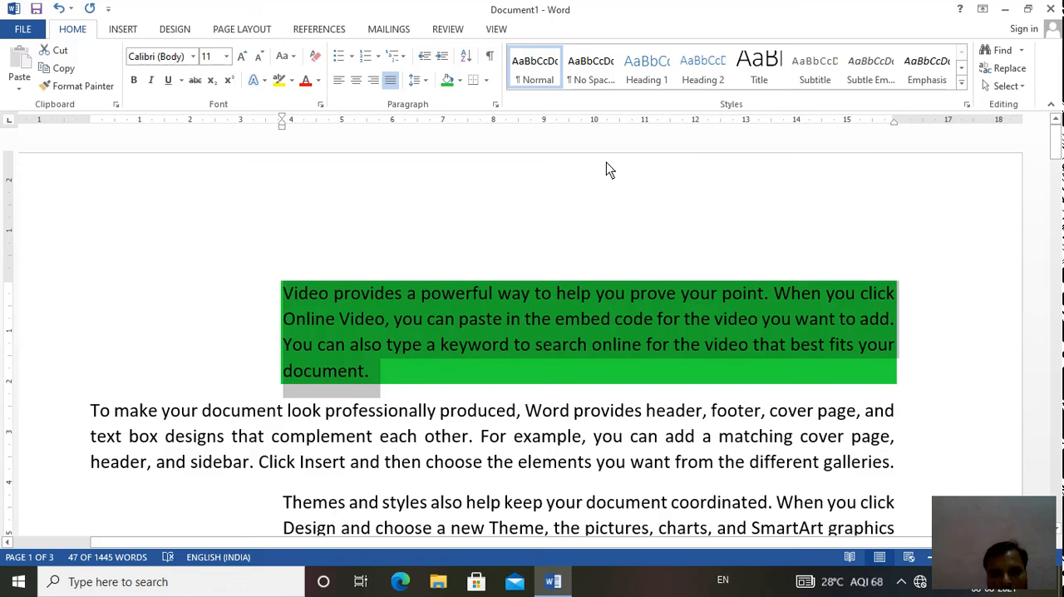
{"action": "left_click", "coordinate": [501, 349]}
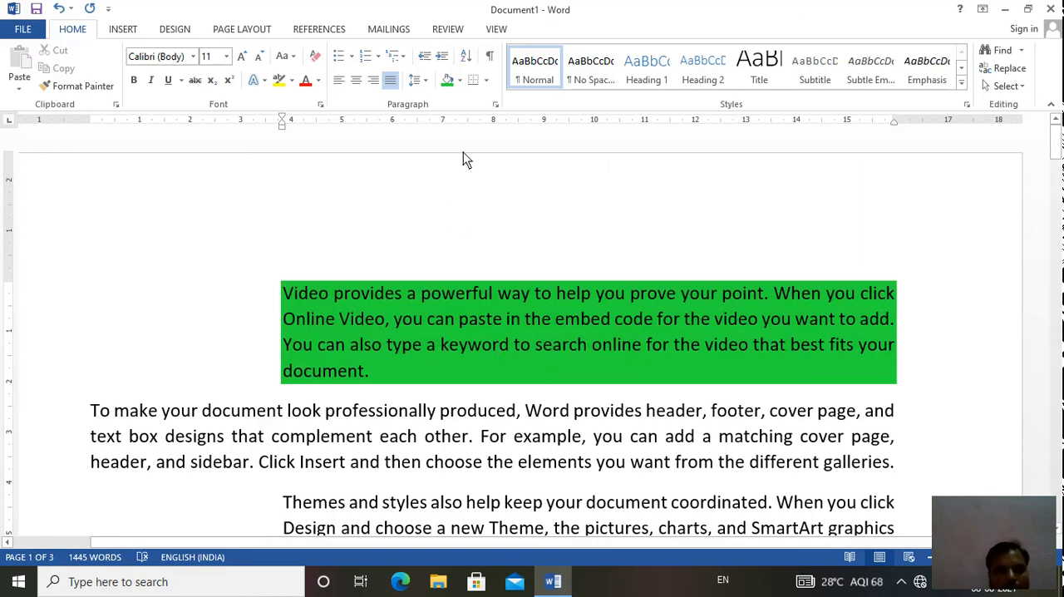
{"action": "left_click", "coordinate": [466, 58]}
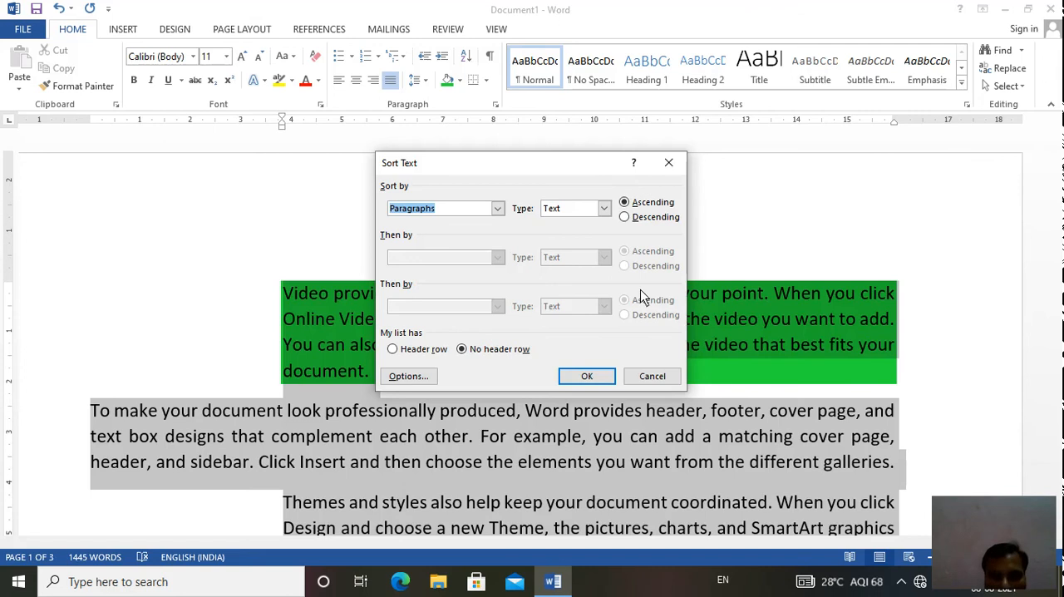
{"action": "left_click", "coordinate": [652, 377]}
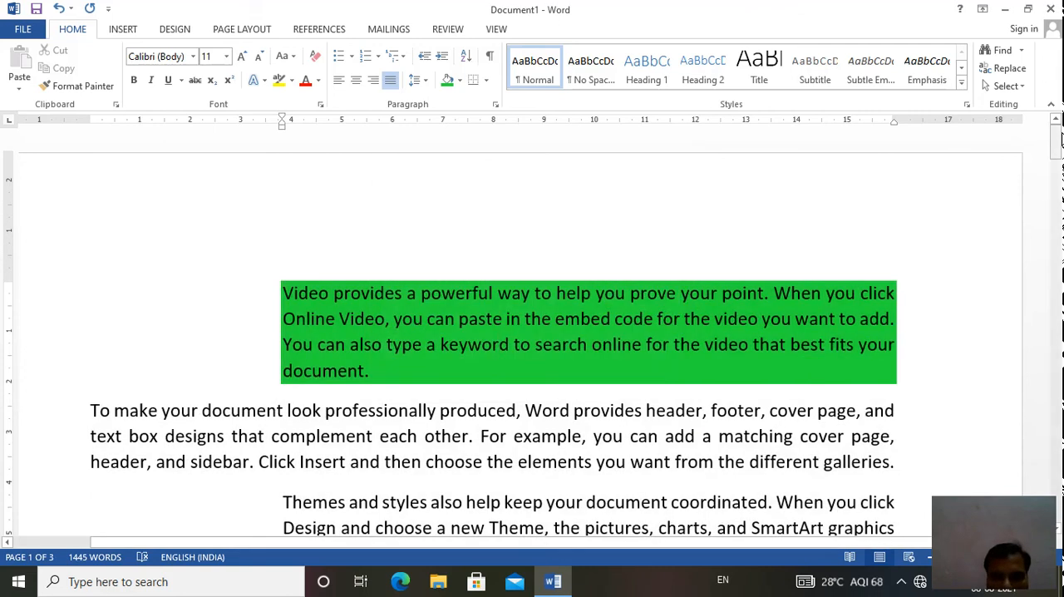
{"action": "left_click_drag", "start_coordinate": [1058, 145], "coordinate": [1058, 146]}
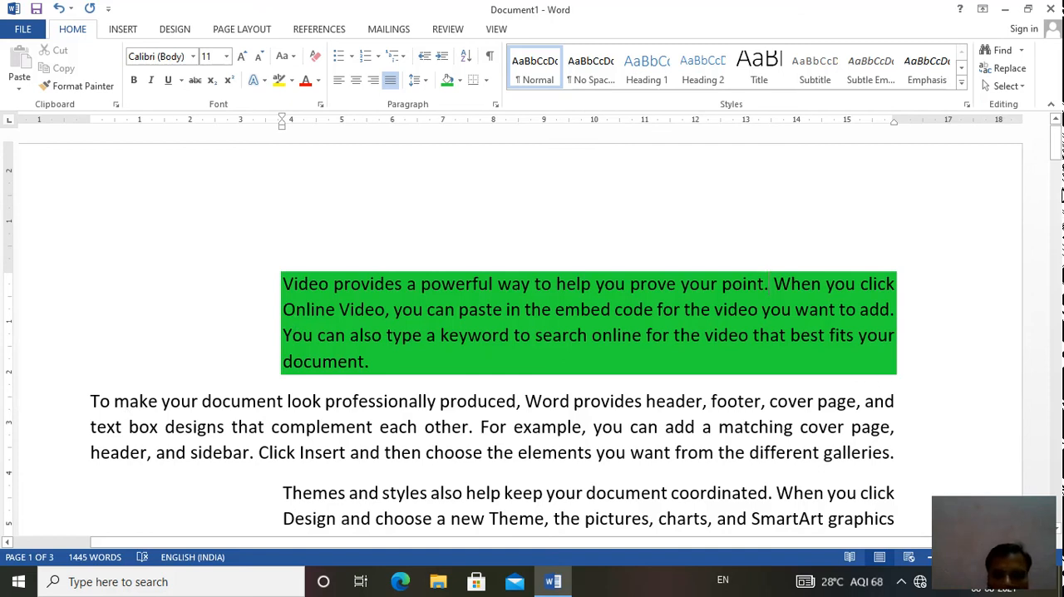
{"action": "left_click_drag", "start_coordinate": [1057, 151], "coordinate": [1057, 168]}
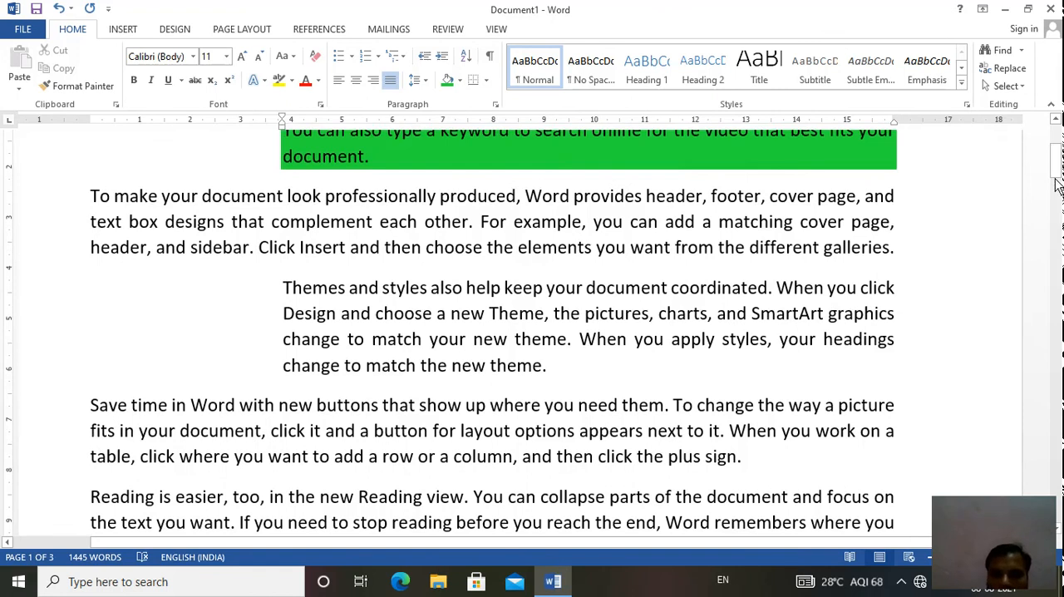
{"action": "left_click_drag", "start_coordinate": [1057, 173], "coordinate": [1057, 152]}
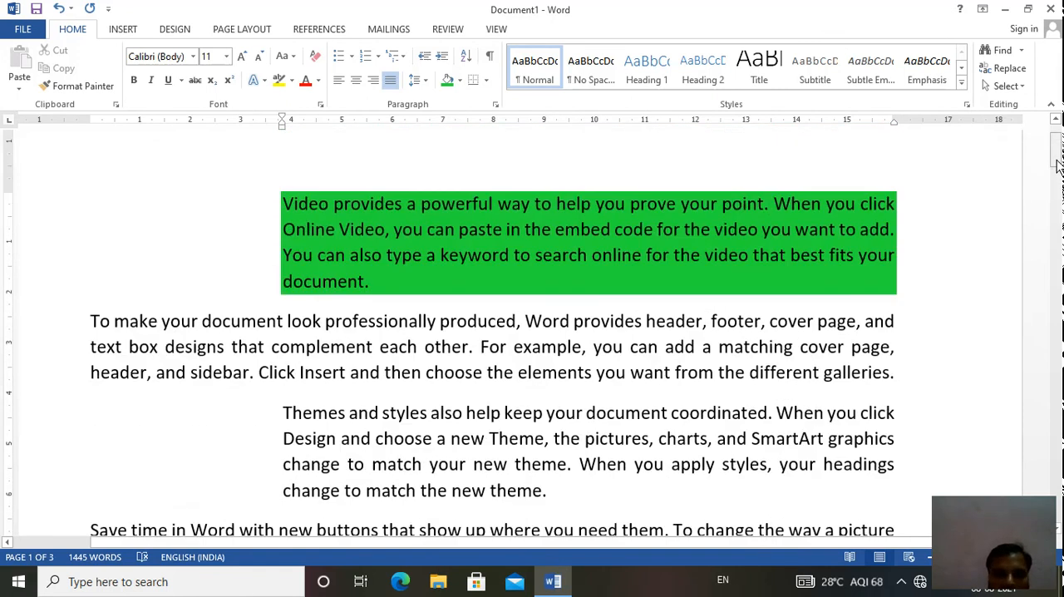
- Sort all paragraphs of the document as text in descending order, with no header row
{"action": "left_click", "coordinate": [468, 60]}
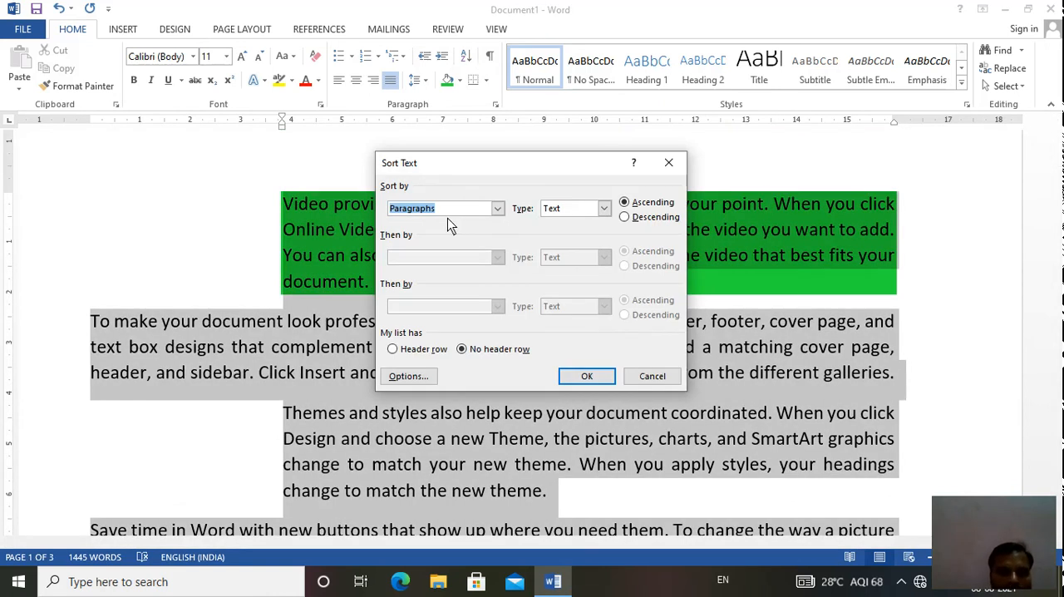
{"action": "left_click", "coordinate": [608, 211]}
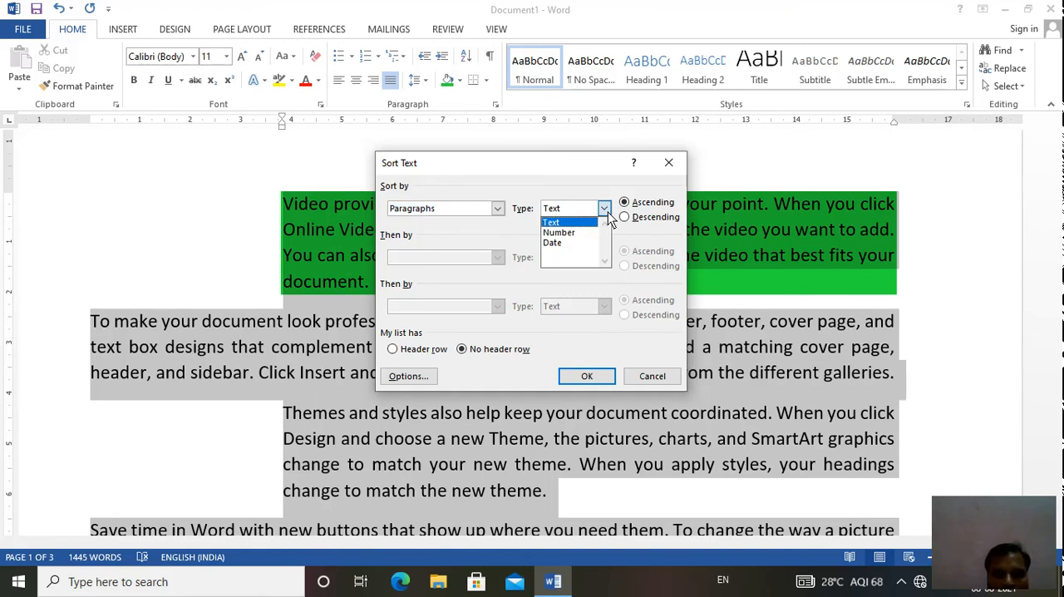
{"action": "left_click", "coordinate": [562, 222]}
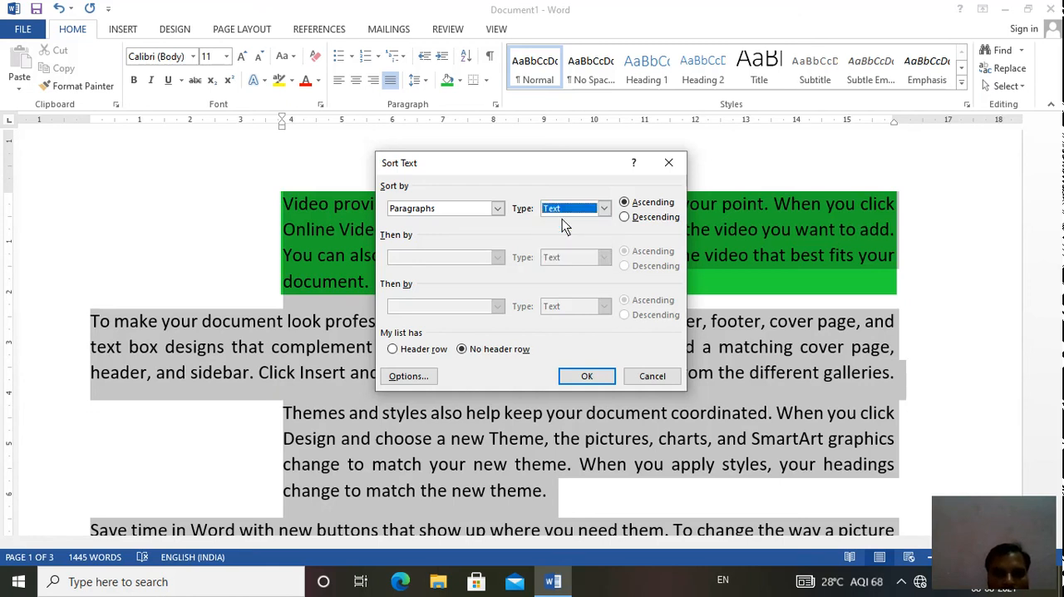
{"action": "left_click", "coordinate": [627, 221]}
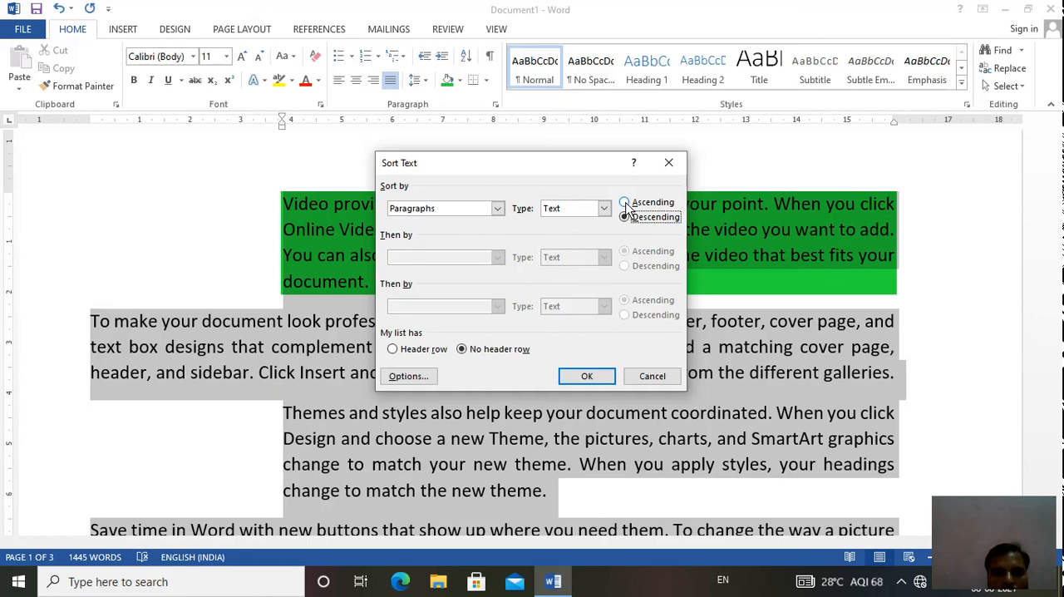
{"action": "left_click", "coordinate": [585, 376]}
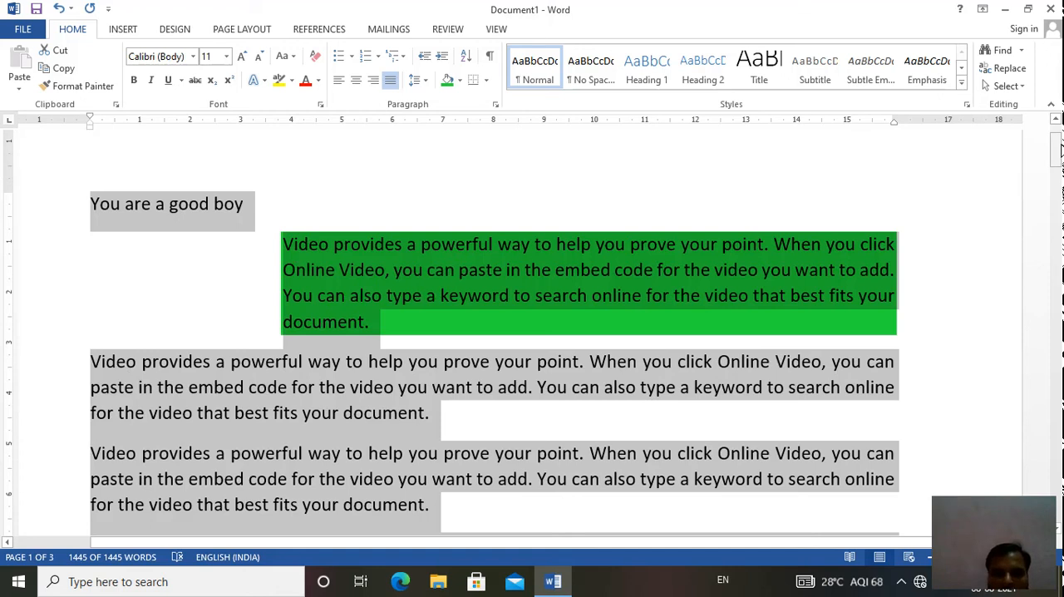
- Sort all paragraphs of the document as text in ascending order, with no header row
{"action": "left_click_drag", "start_coordinate": [1059, 146], "coordinate": [1060, 198]}
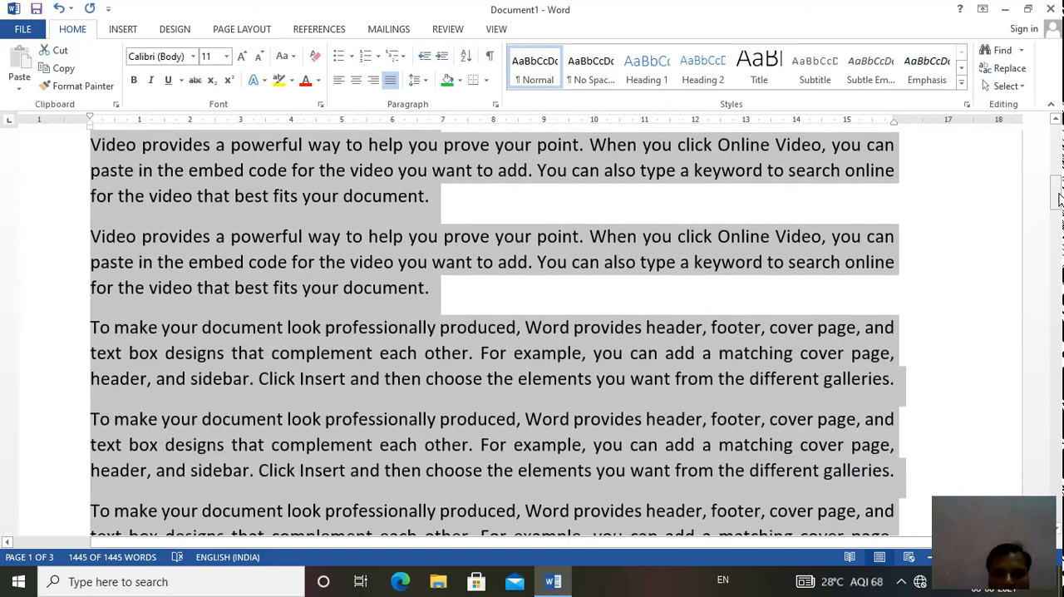
{"action": "left_click_drag", "start_coordinate": [1060, 200], "coordinate": [1060, 329]}
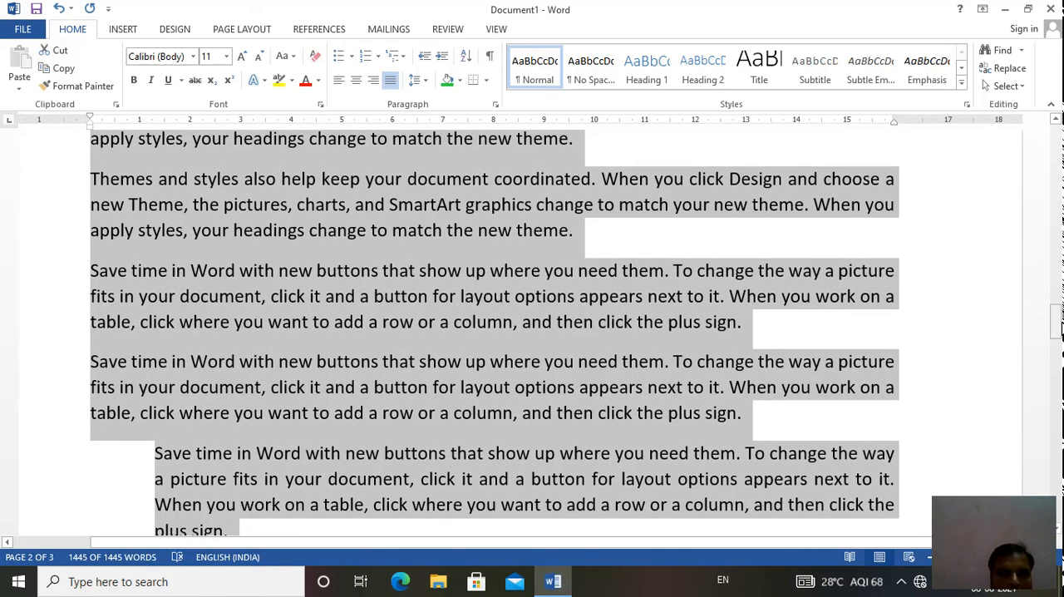
{"action": "left_click", "coordinate": [467, 56]}
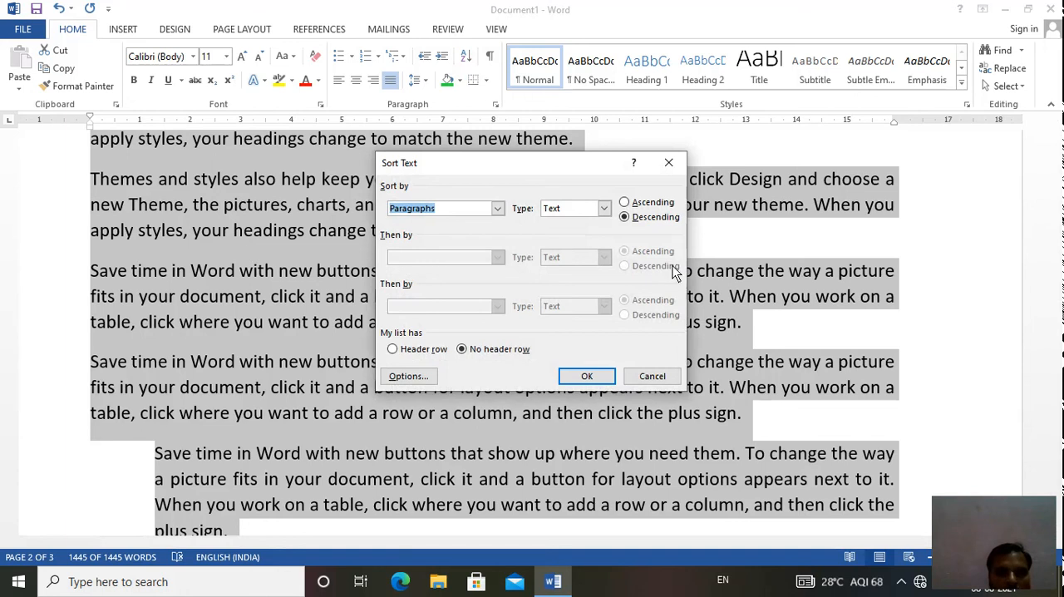
{"action": "left_click", "coordinate": [624, 203]}
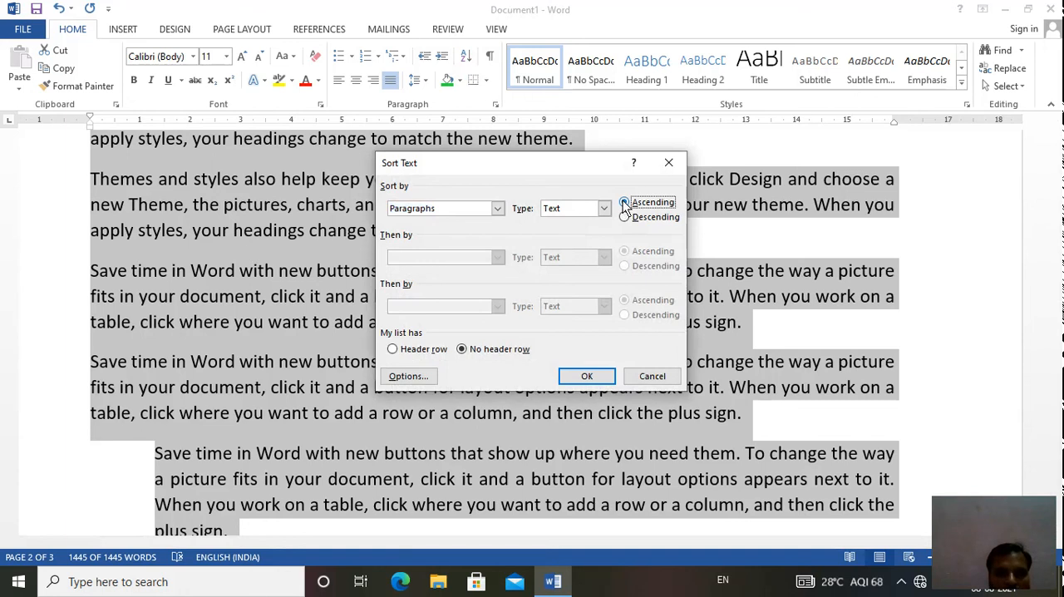
{"action": "left_click", "coordinate": [585, 378]}
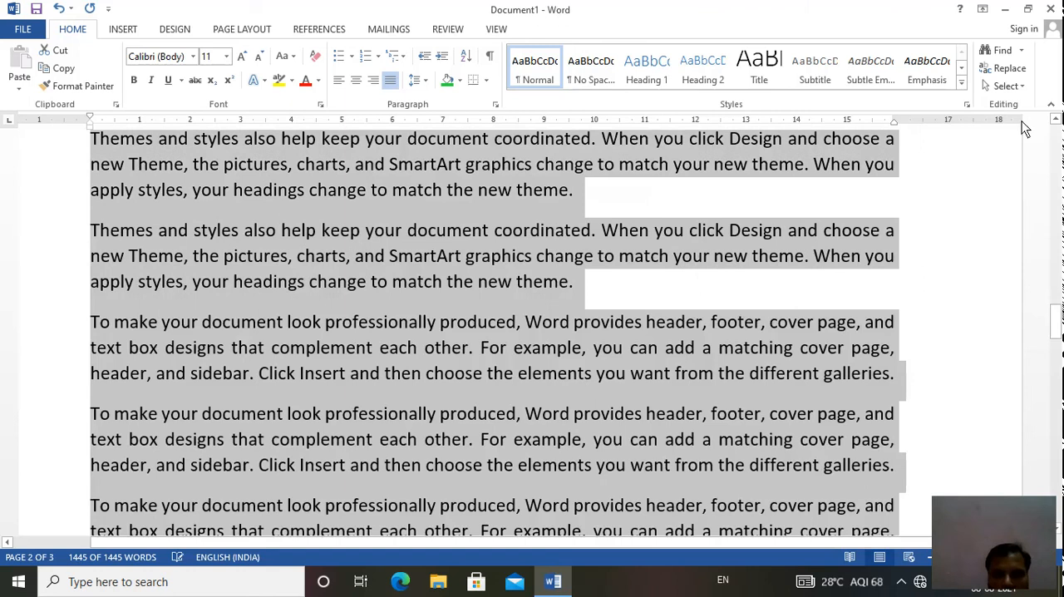
{"action": "left_click", "coordinate": [1058, 137]}
{"action": "left_click", "coordinate": [1058, 137]}
{"action": "left_click", "coordinate": [1059, 137]}
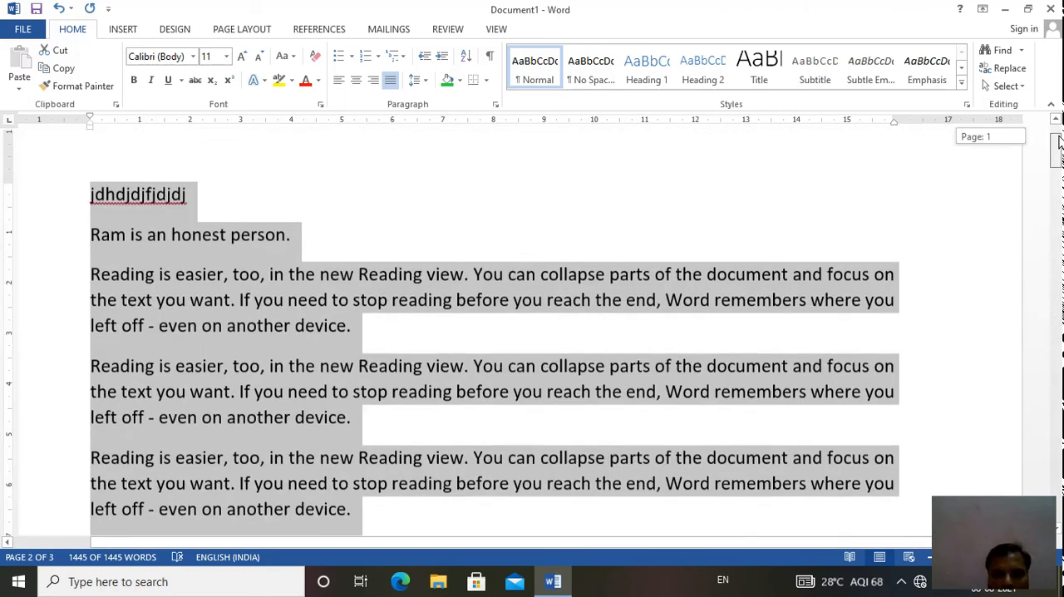
{"action": "left_click", "coordinate": [1056, 119]}
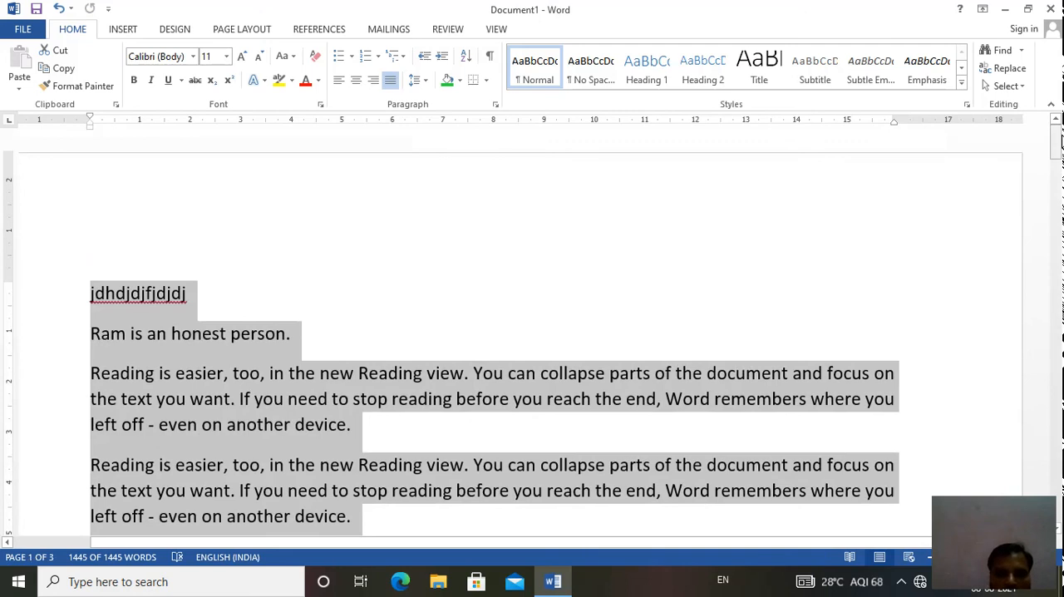
- Apply all borders to every paragraph of the document
{"action": "left_click_drag", "start_coordinate": [1059, 141], "coordinate": [1061, 189]}
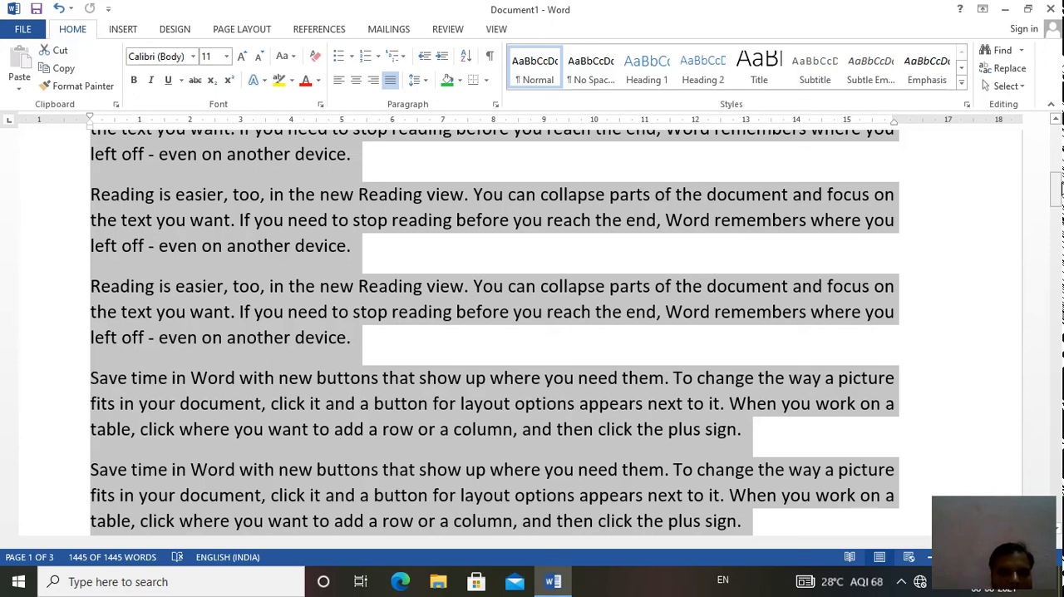
{"action": "left_click", "coordinate": [487, 80]}
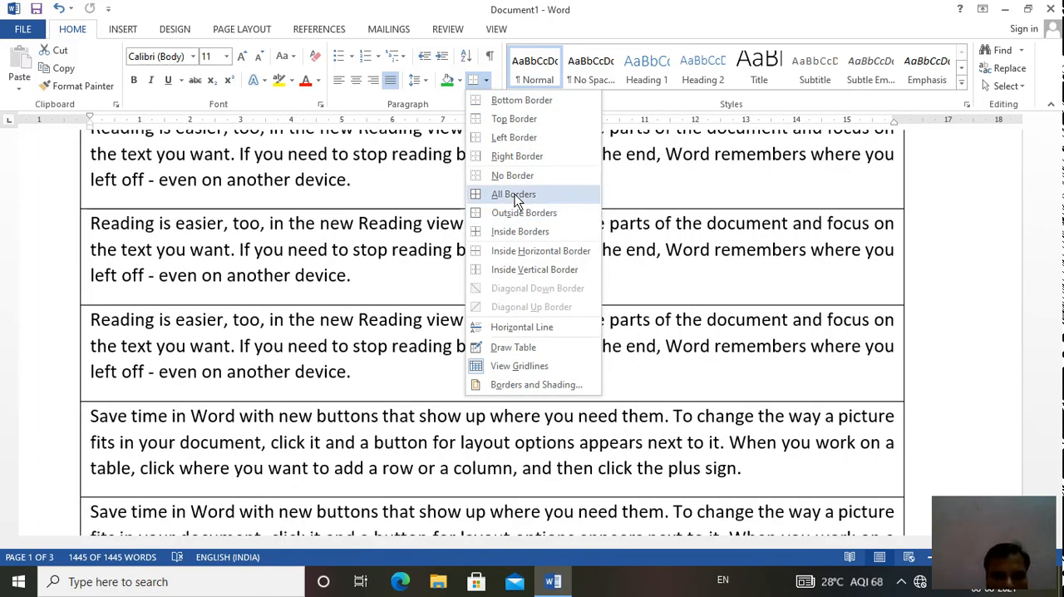
{"action": "left_click", "coordinate": [515, 196]}
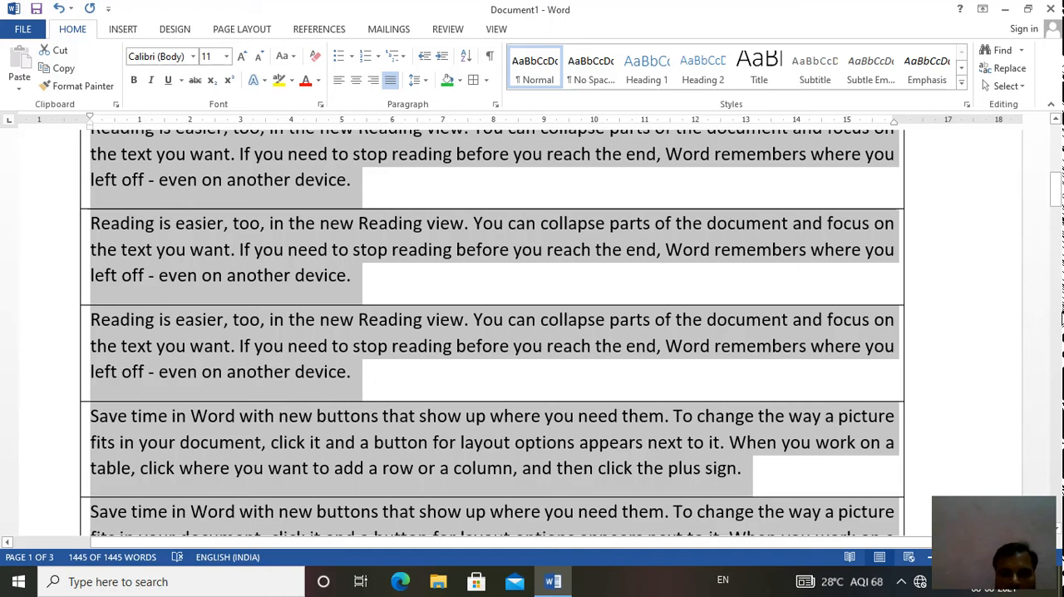
{"action": "left_click_drag", "start_coordinate": [1060, 206], "coordinate": [1058, 238]}
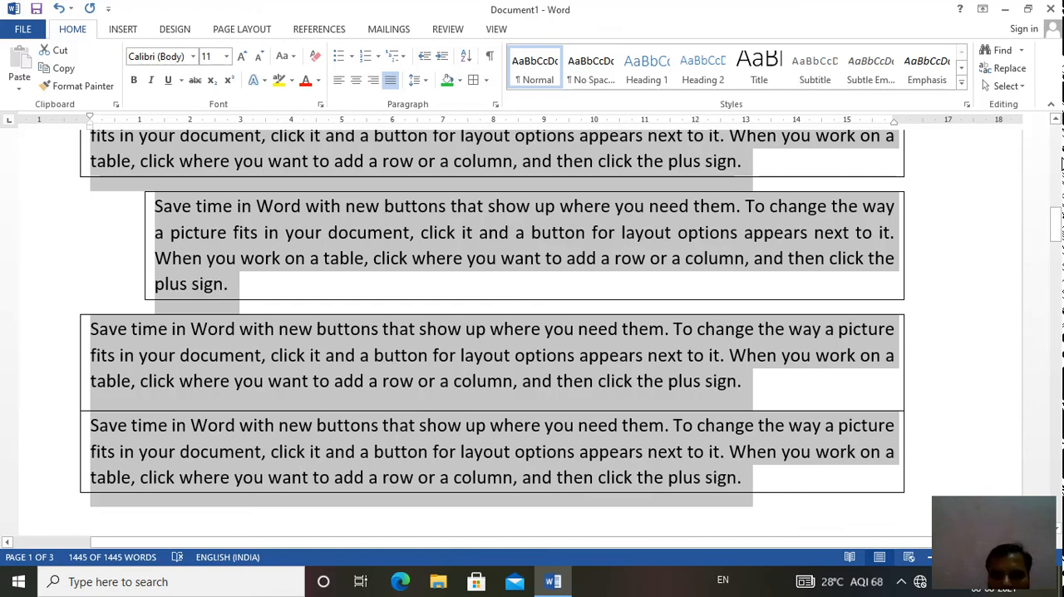
- Remove the borders from all paragraphs of the document
{"action": "left_click", "coordinate": [1053, 163]}
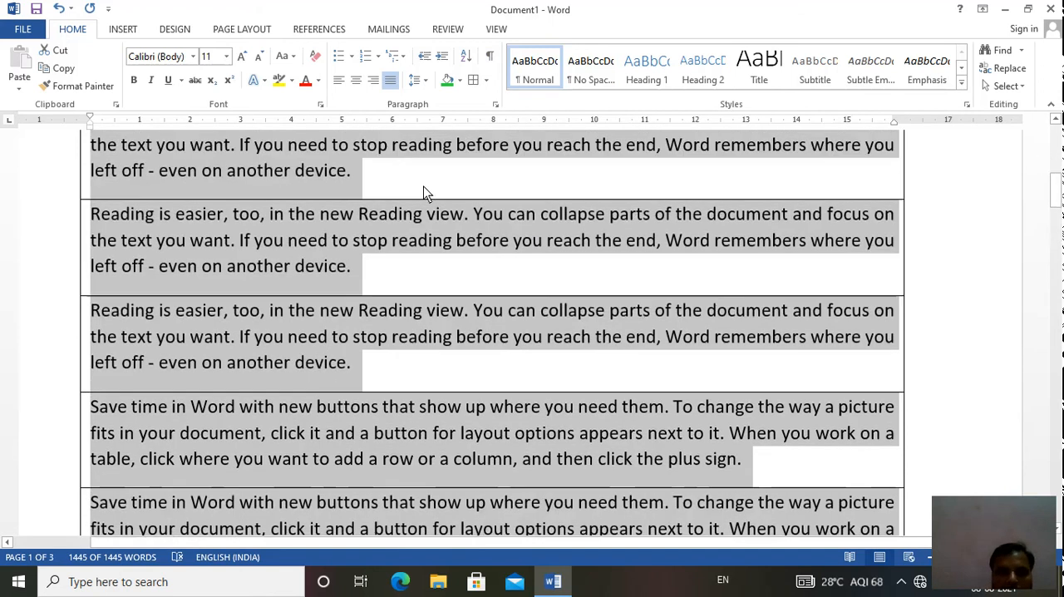
{"action": "left_click", "coordinate": [487, 80]}
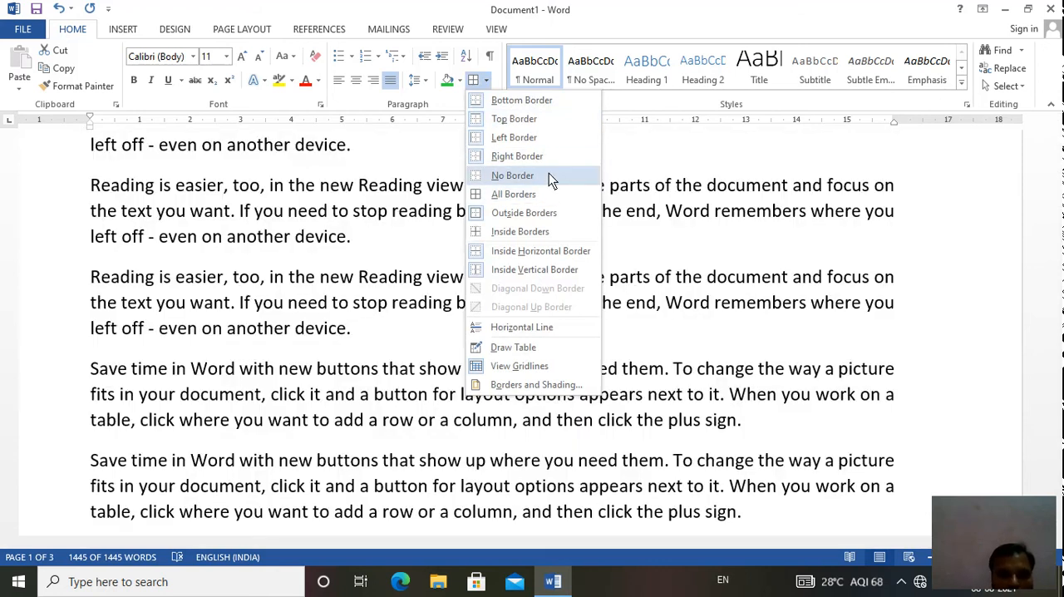
{"action": "left_click", "coordinate": [549, 173]}
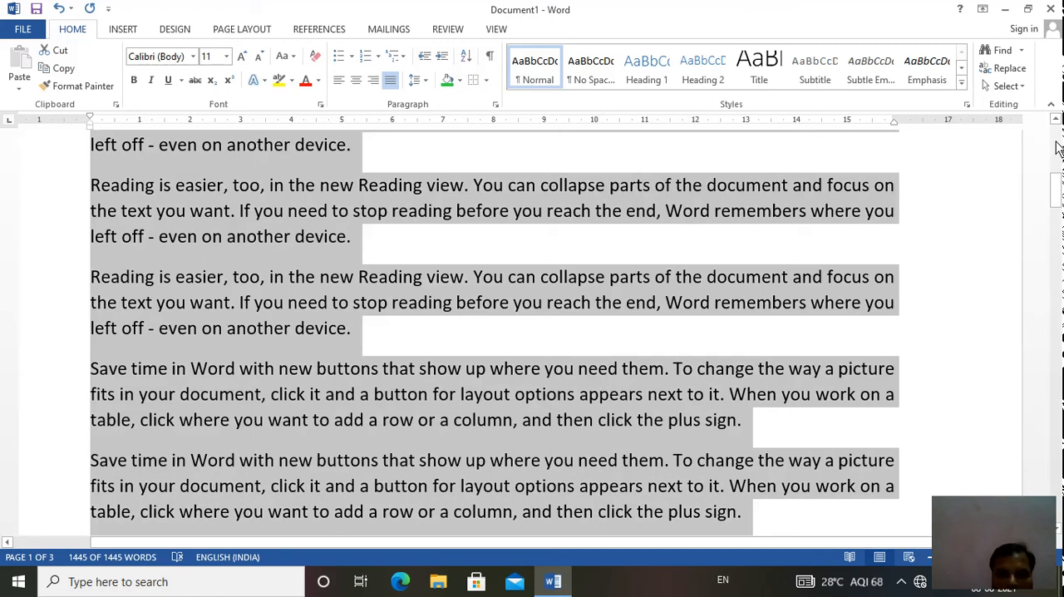
- Show the paragraph marks and other hidden formatting symbols, and clear the text selection
{"action": "scroll", "coordinate": [1057, 148], "scroll_direction": "up", "scroll_amount": 10}
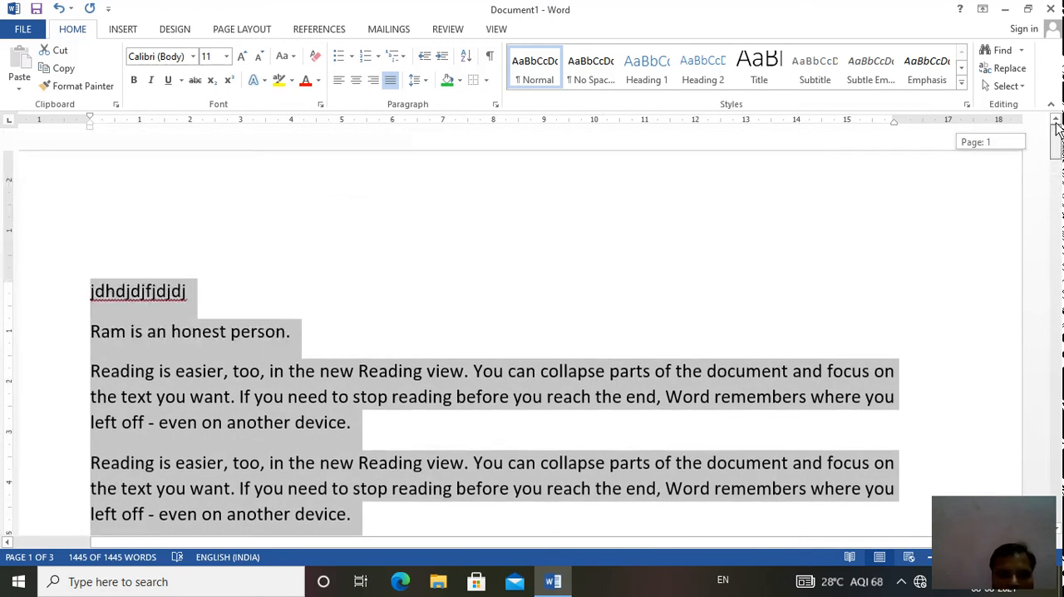
{"action": "left_click", "coordinate": [490, 63]}
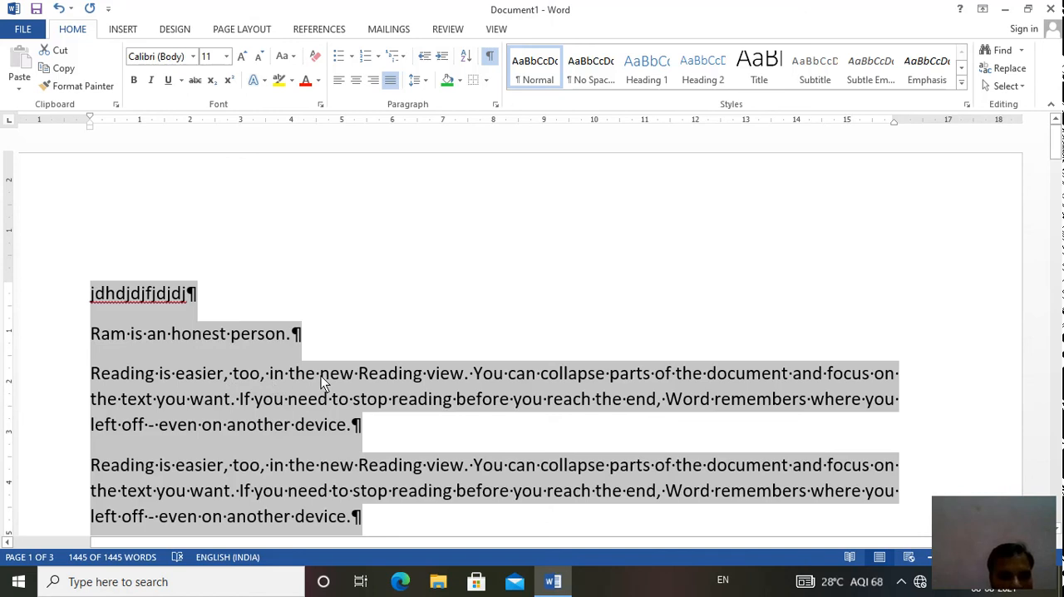
{"action": "left_click", "coordinate": [359, 430]}
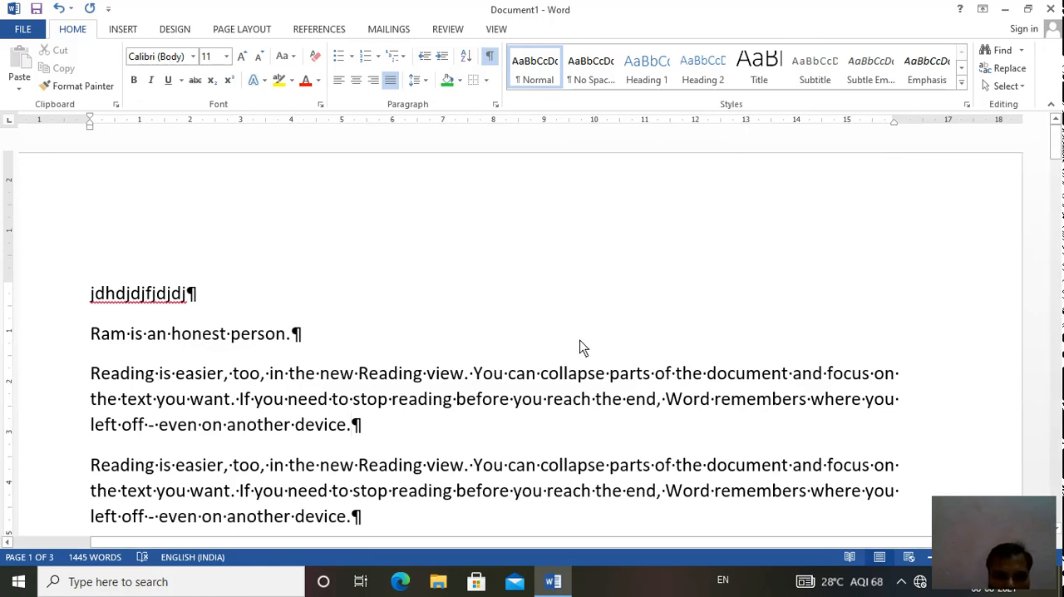
{"action": "left_click", "coordinate": [300, 377]}
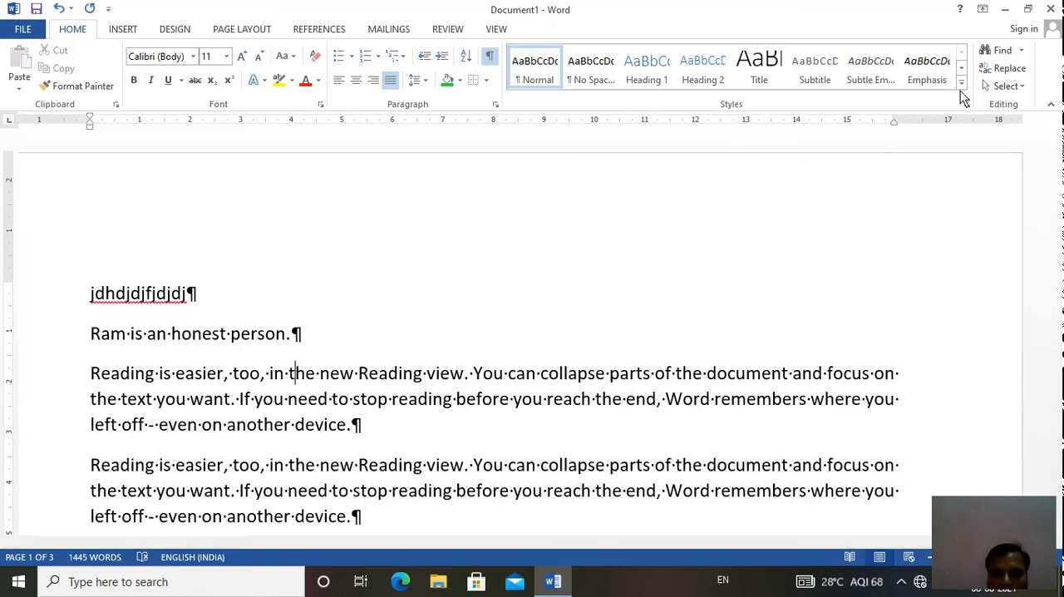
{"action": "left_click", "coordinate": [961, 83]}
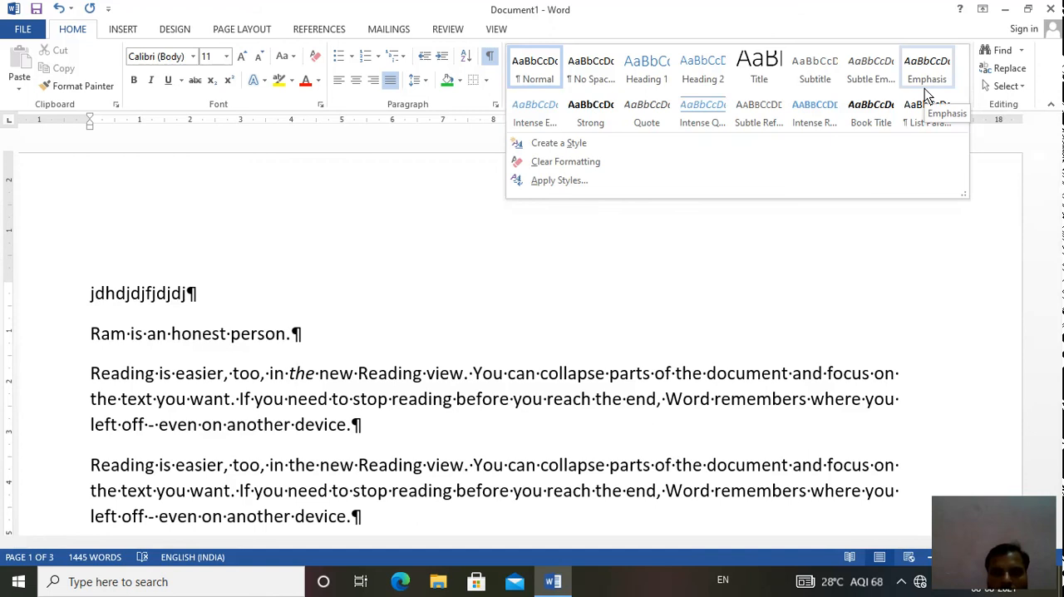
{"action": "left_click", "coordinate": [621, 246]}
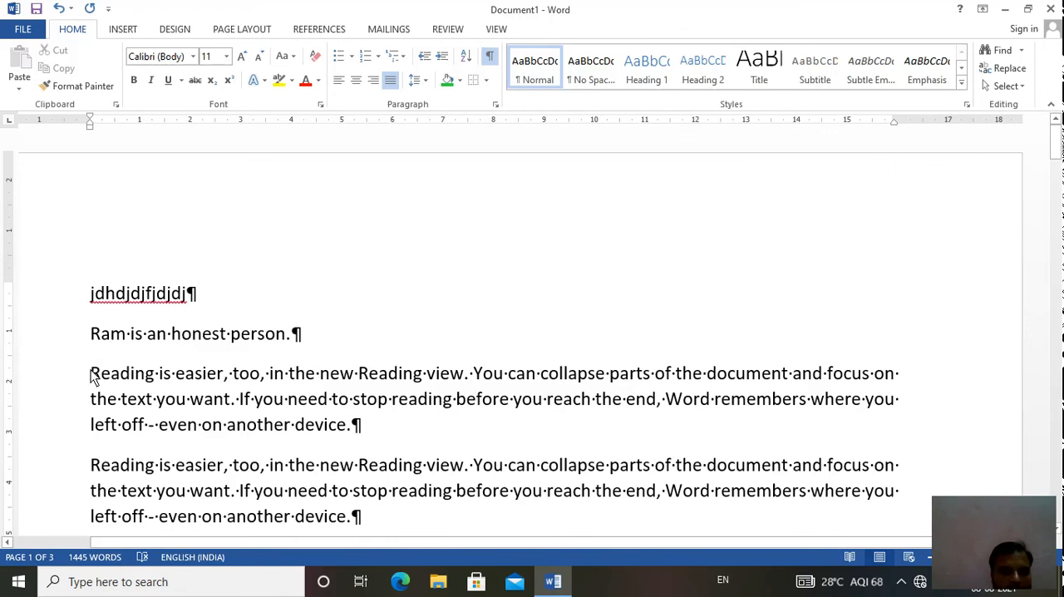
- Apply the Subtle Emphasis style to the first paragraph beginning "Reading is easier" and deselect it
{"action": "left_click_drag", "start_coordinate": [91, 374], "coordinate": [361, 426]}
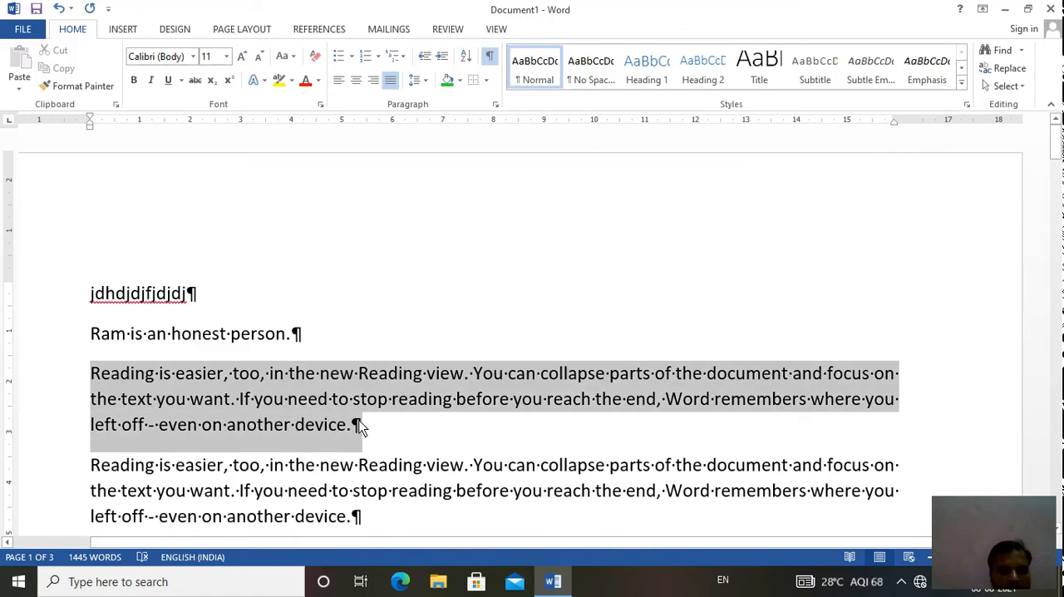
{"action": "left_click", "coordinate": [787, 74]}
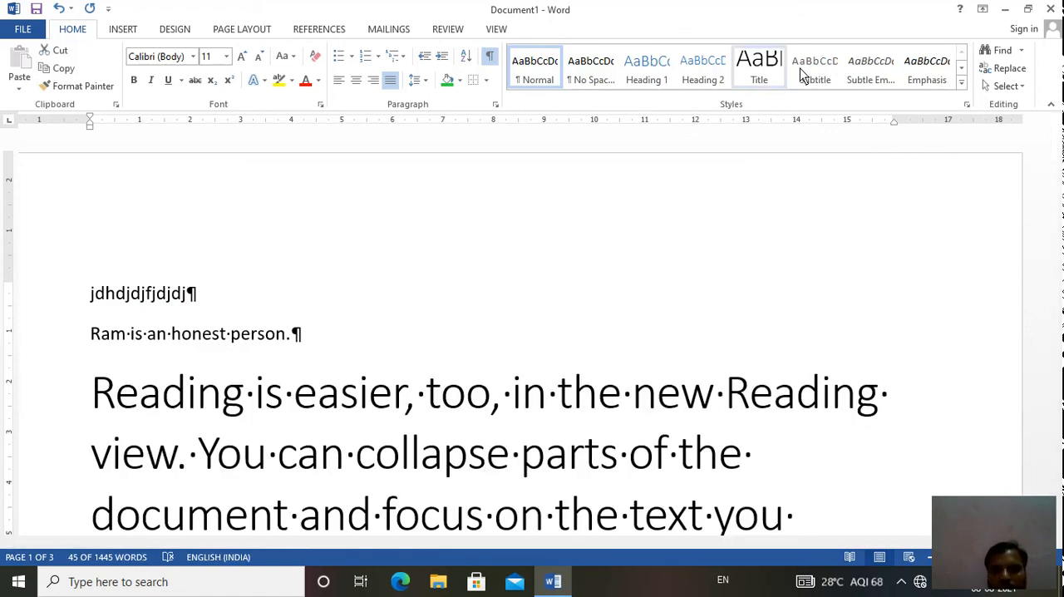
{"action": "left_click", "coordinate": [961, 85]}
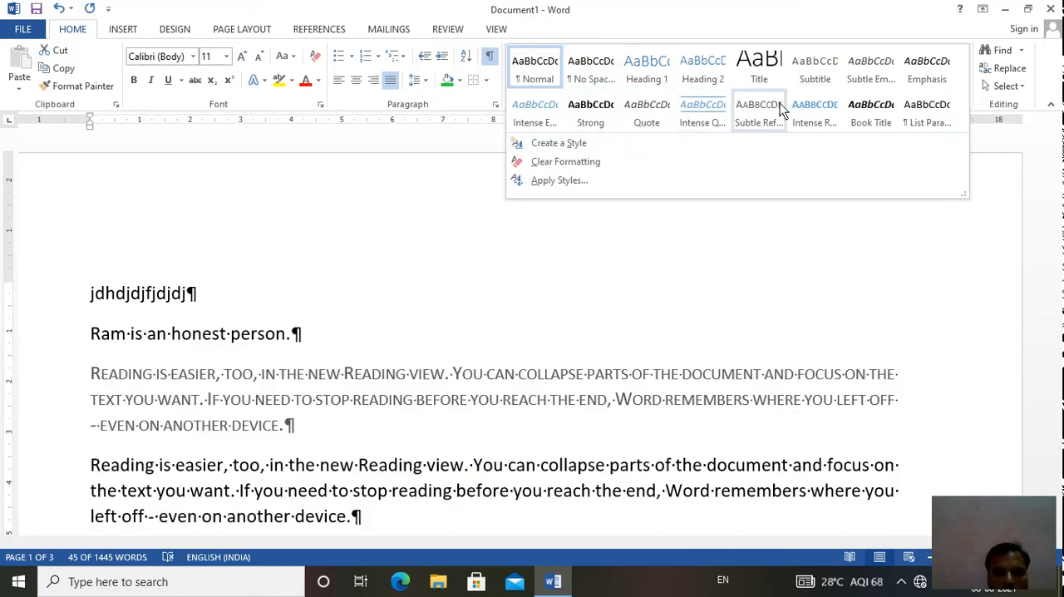
{"action": "left_click", "coordinate": [875, 68]}
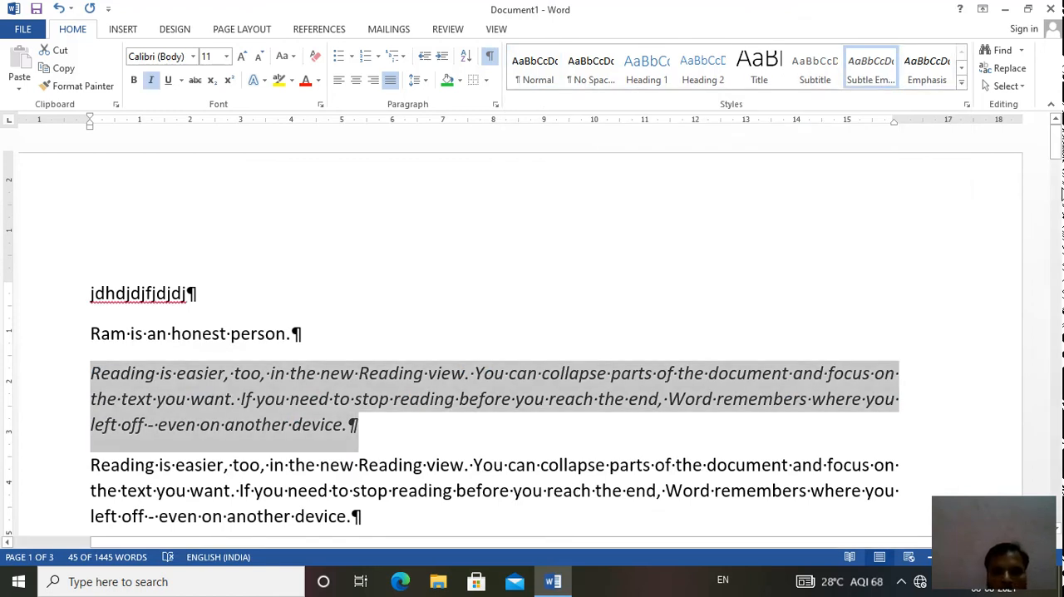
{"action": "left_click", "coordinate": [967, 255]}
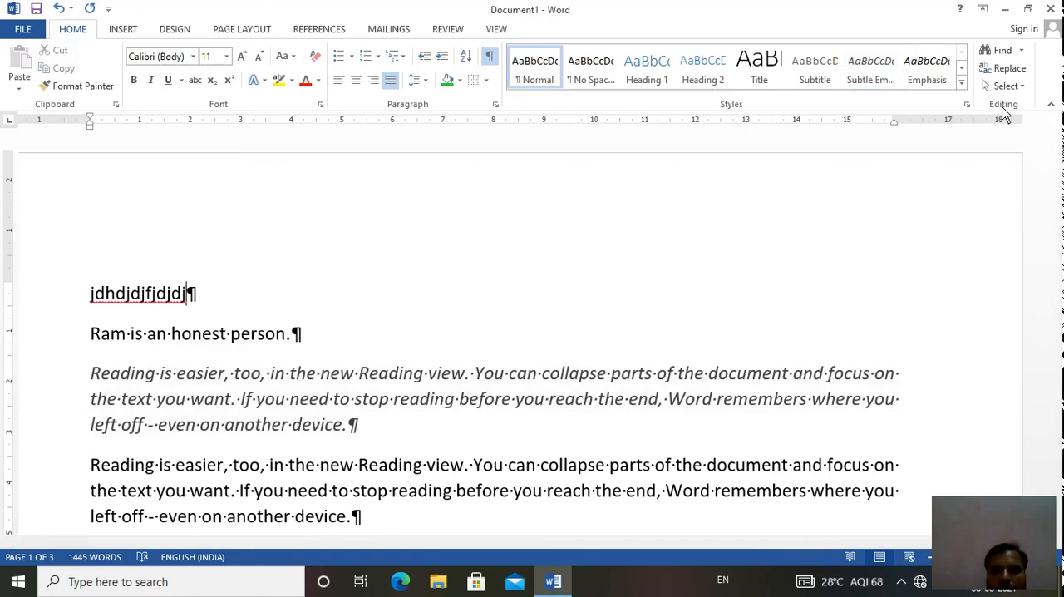
- Search the document for "Reading" and close the search
{"action": "left_click", "coordinate": [1022, 51]}
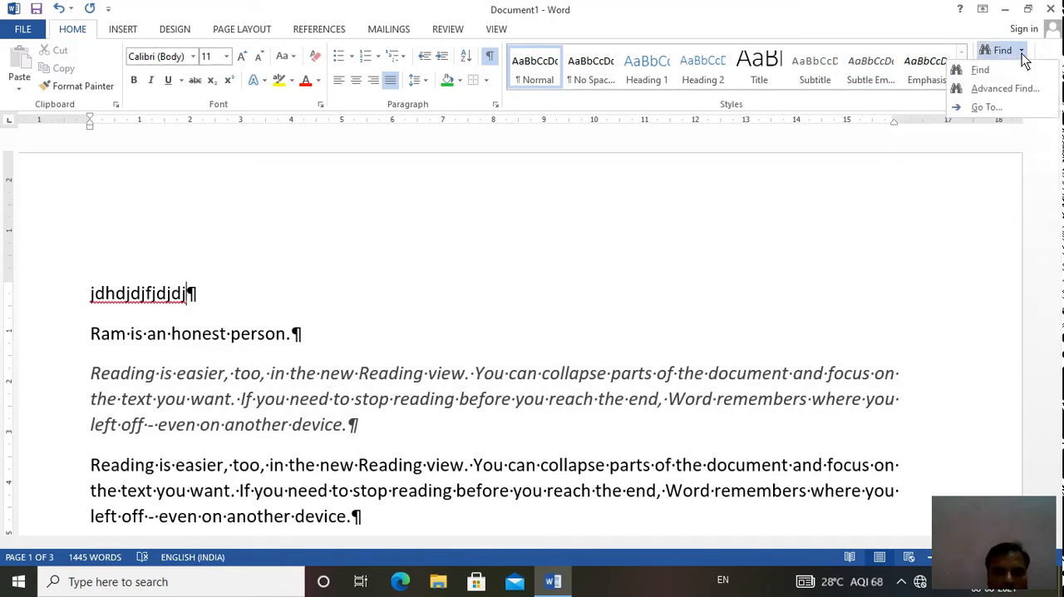
{"action": "left_click", "coordinate": [980, 71]}
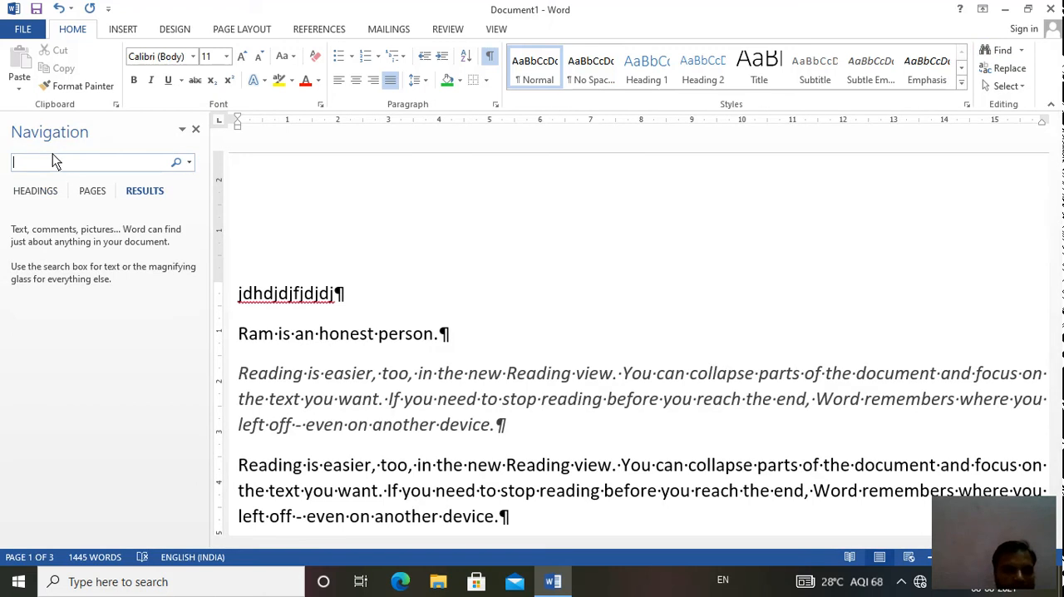
{"action": "type", "text": "R"}
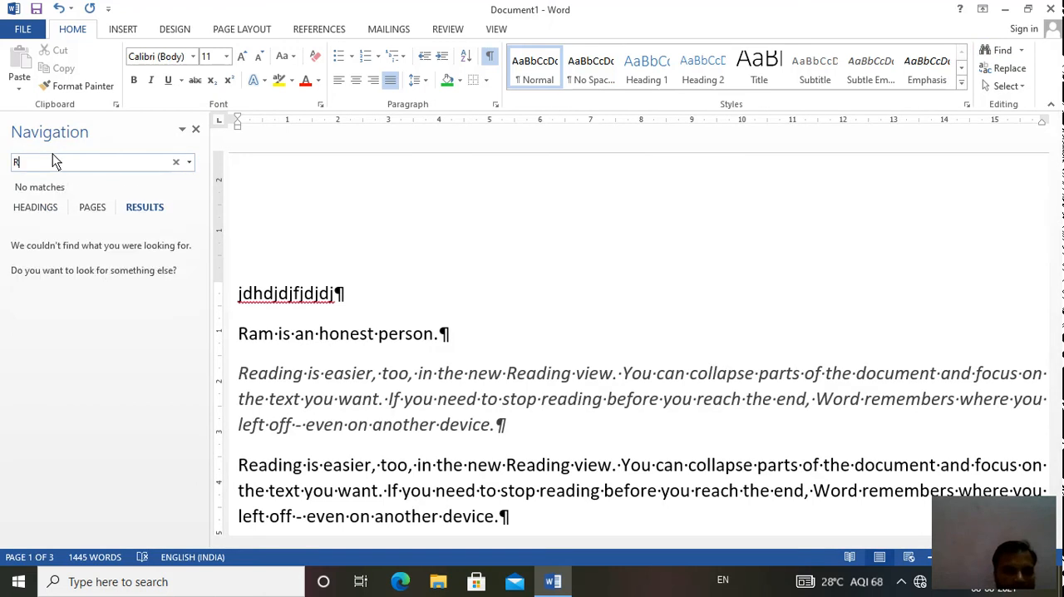
{"action": "type", "text": "eadi"}
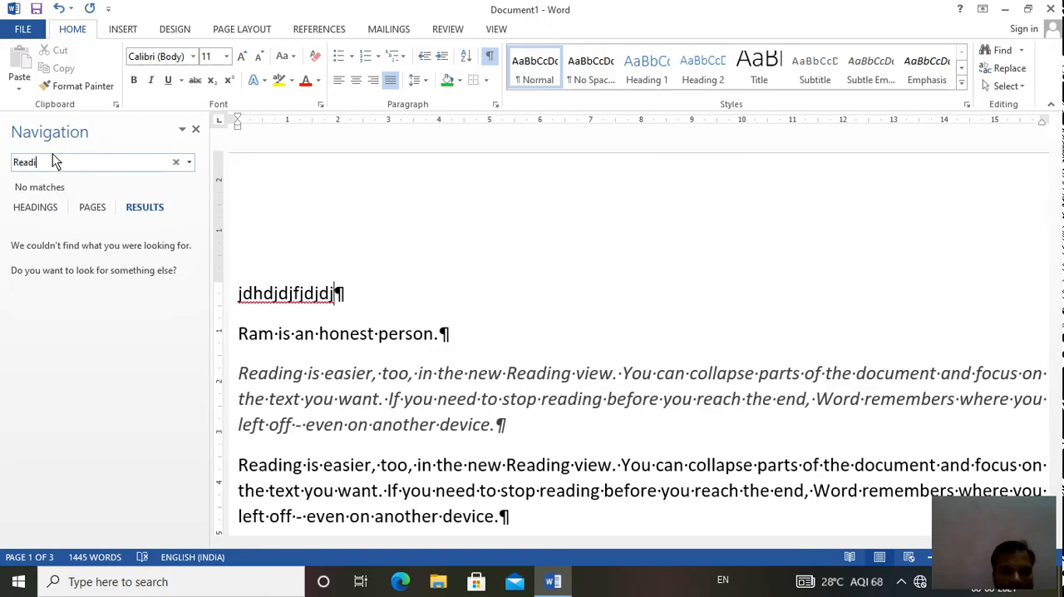
{"action": "type", "text": "ng"}
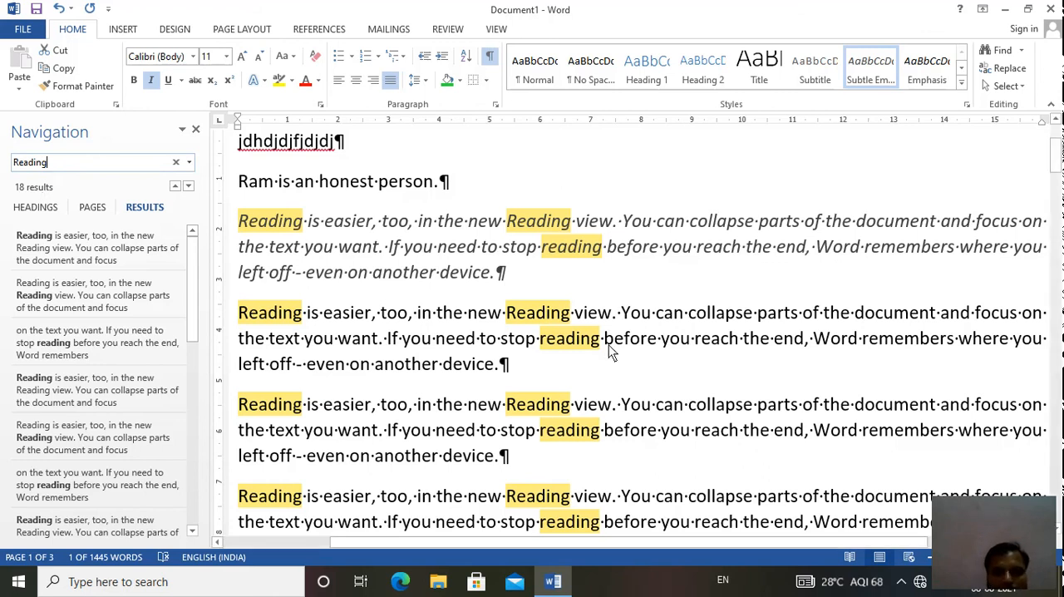
{"action": "left_click", "coordinate": [195, 131]}
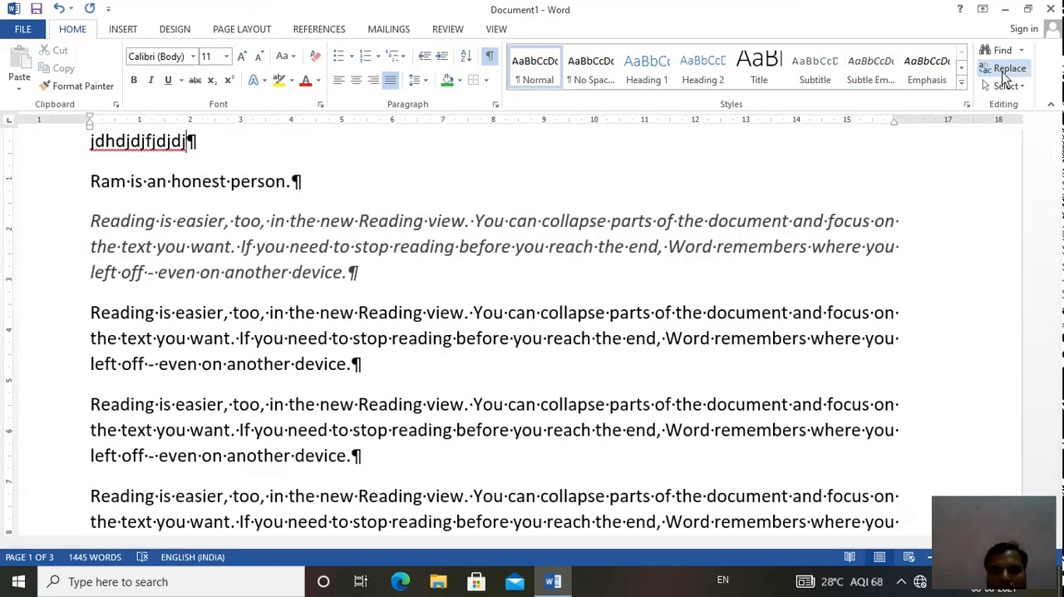
- Replace all occurrences of "Reading" in the document with "Ram"
{"action": "left_click", "coordinate": [1004, 73]}
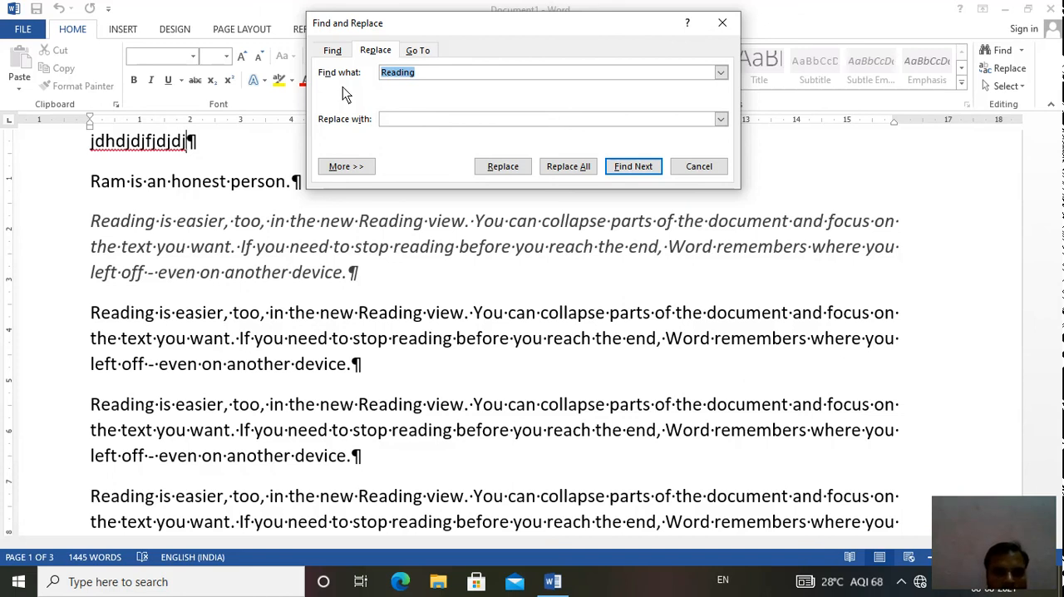
{"action": "left_click", "coordinate": [432, 77]}
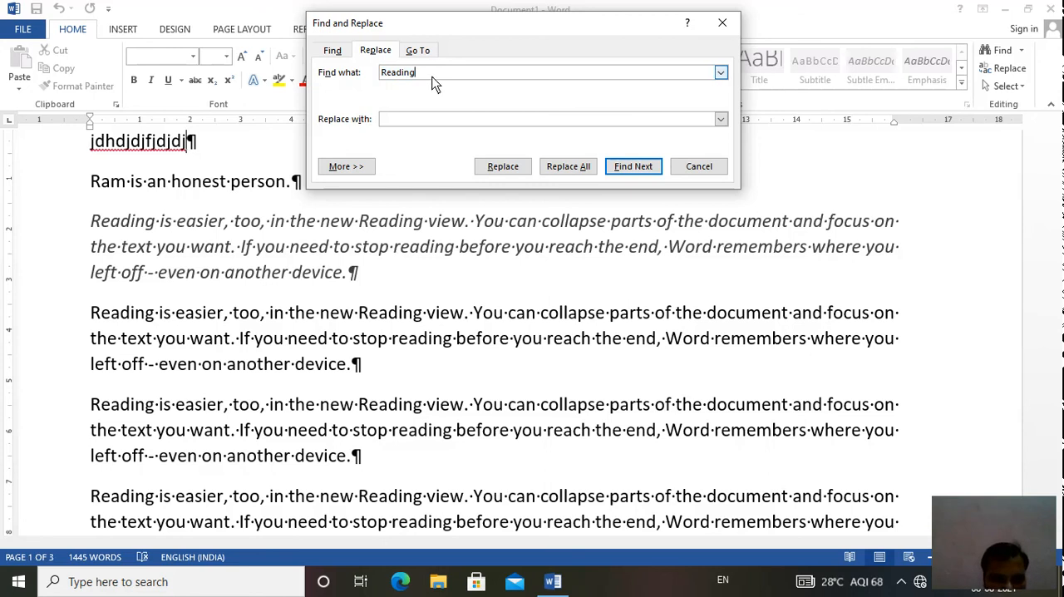
{"action": "left_click", "coordinate": [404, 120]}
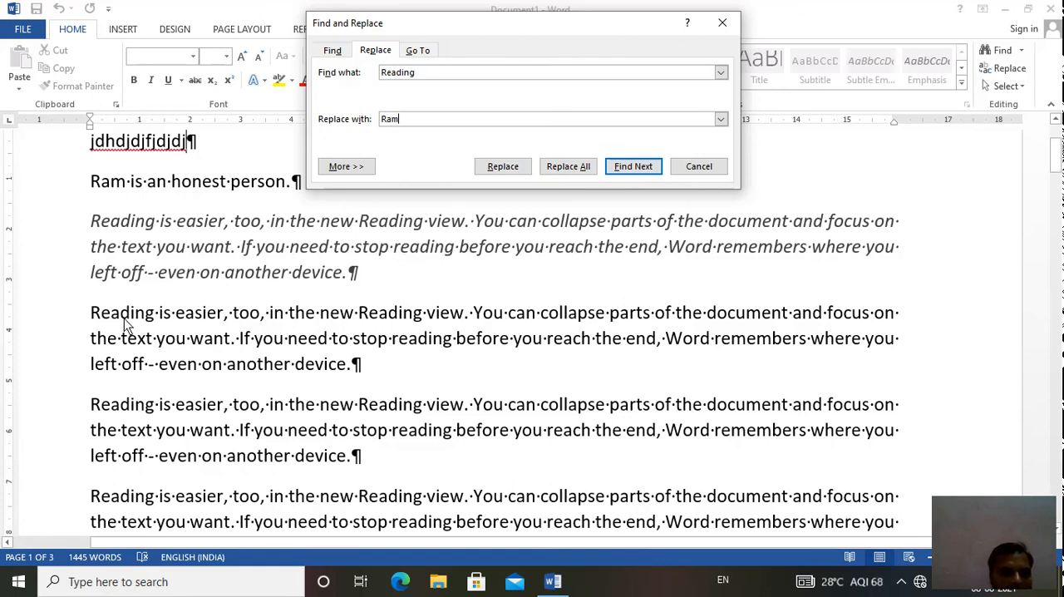
{"action": "left_click", "coordinate": [572, 165]}
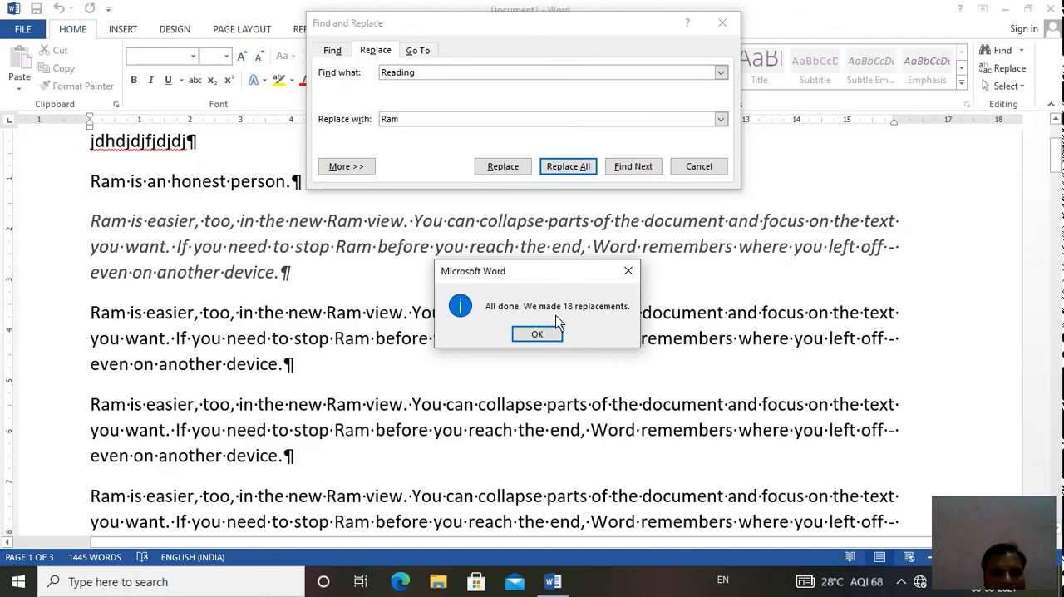
- Dismiss the replacement summary and close the Find and Replace dialog
{"action": "left_click", "coordinate": [545, 334]}
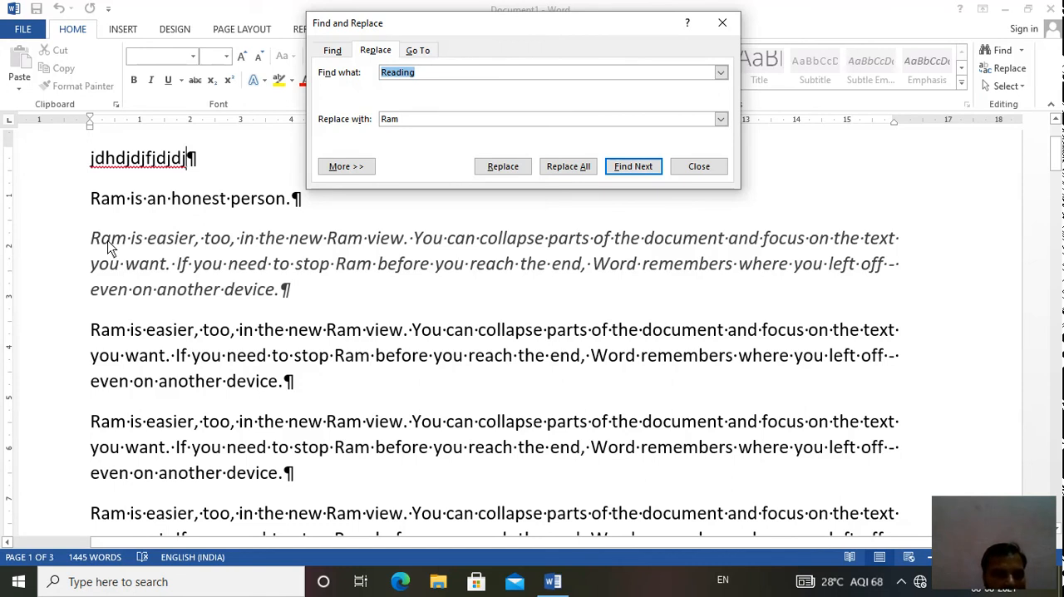
{"action": "left_click", "coordinate": [698, 168]}
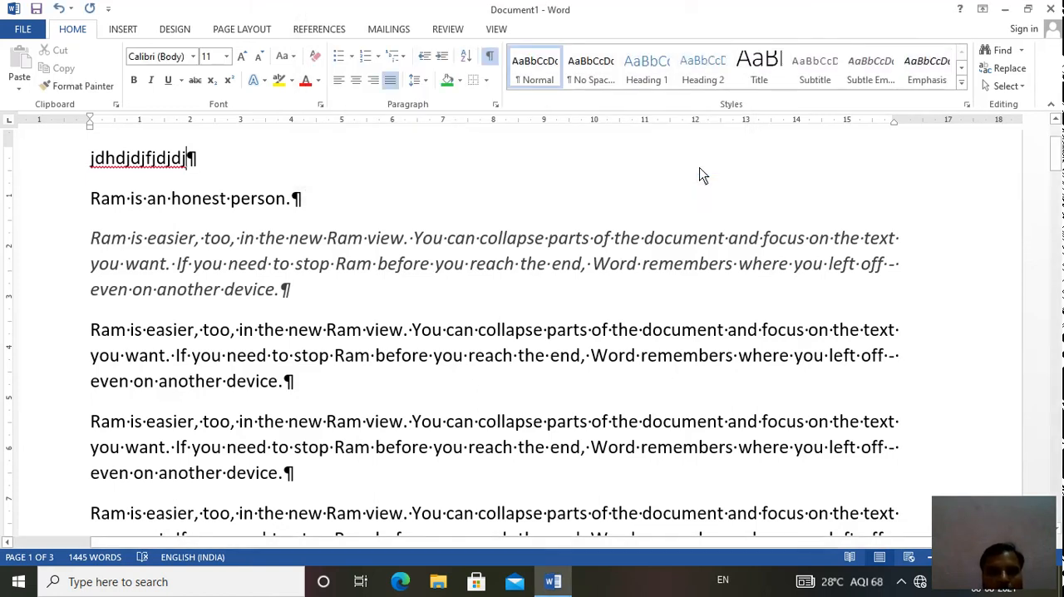
- Use Go To to jump to page 3 of the document and return to page 1
{"action": "left_click", "coordinate": [1005, 71]}
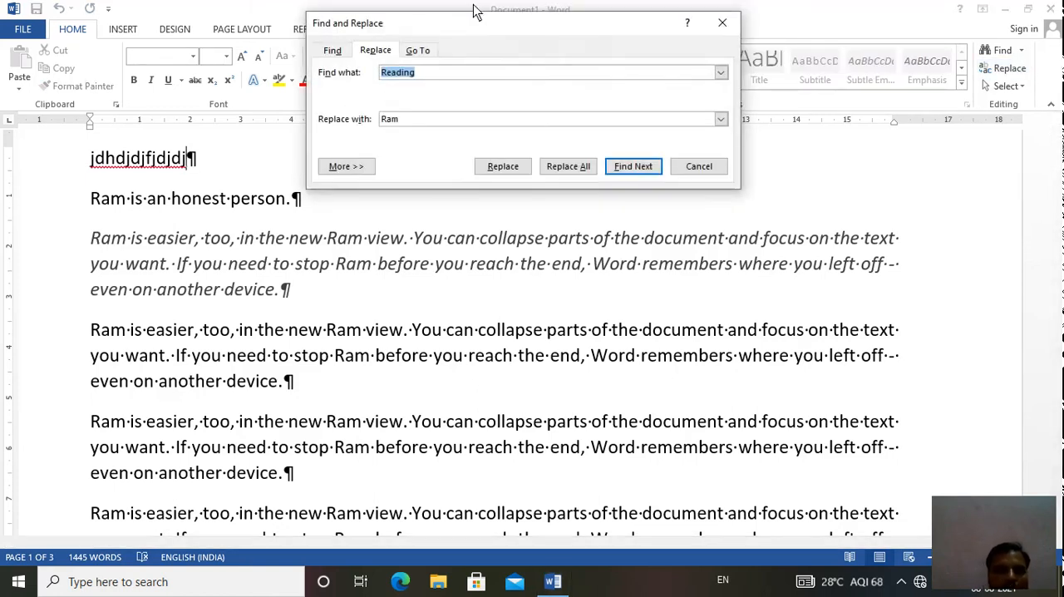
{"action": "left_click", "coordinate": [418, 51]}
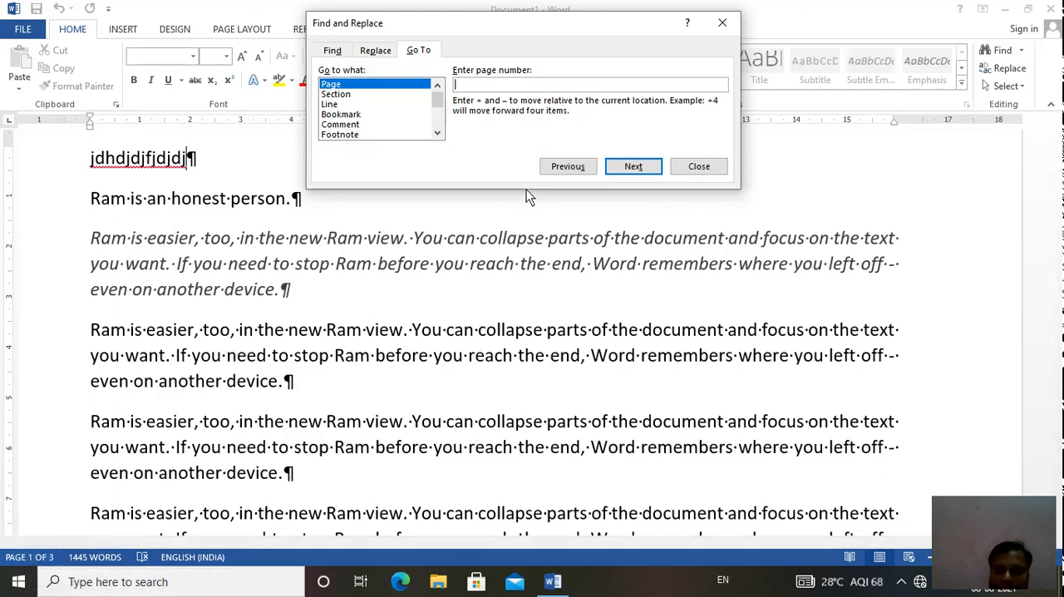
{"action": "type", "text": "3"}
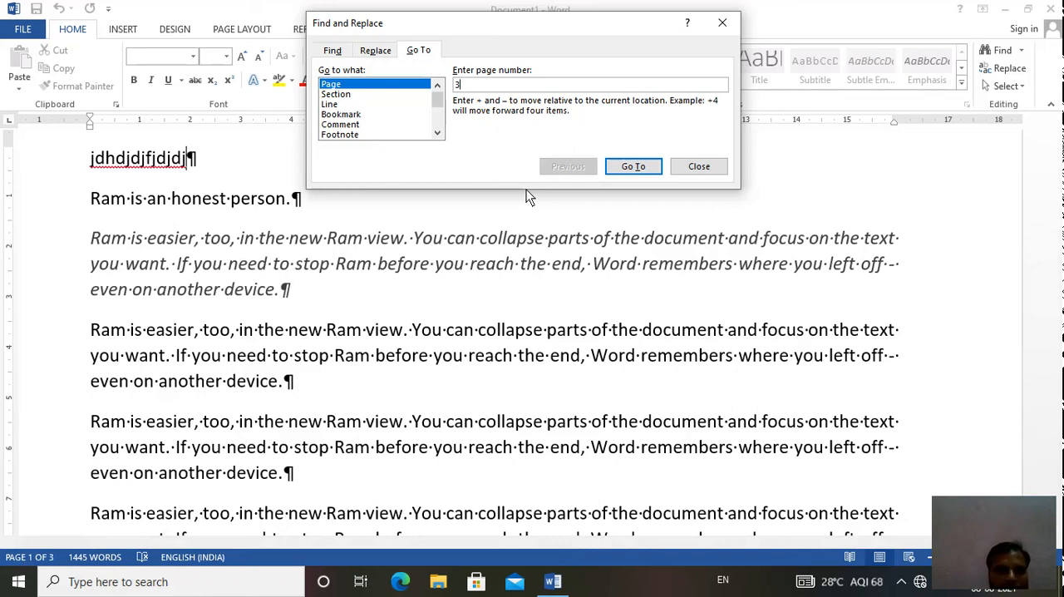
{"action": "left_click", "coordinate": [633, 168]}
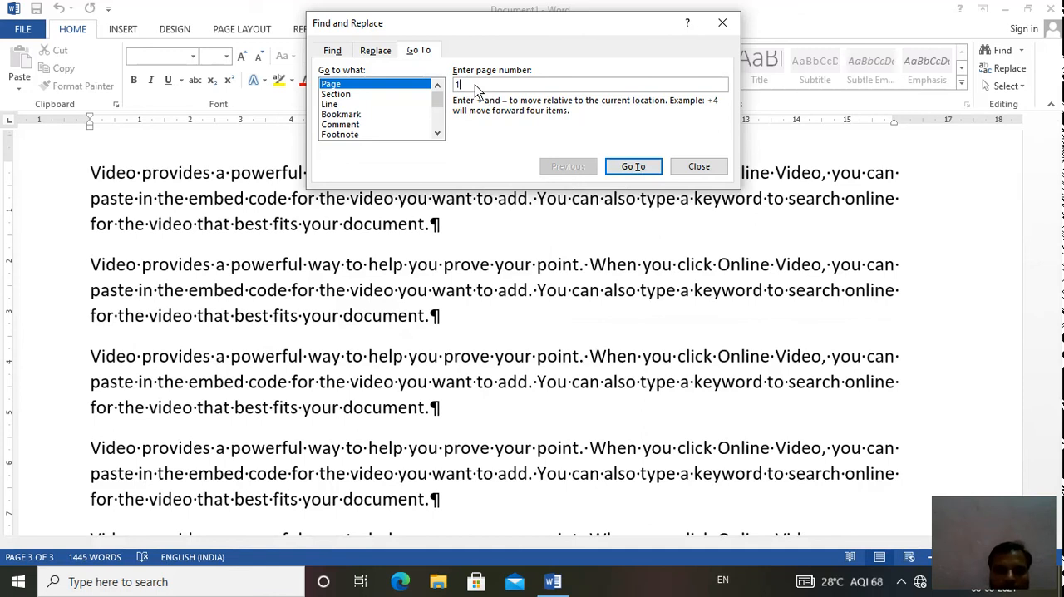
{"action": "left_click", "coordinate": [615, 170]}
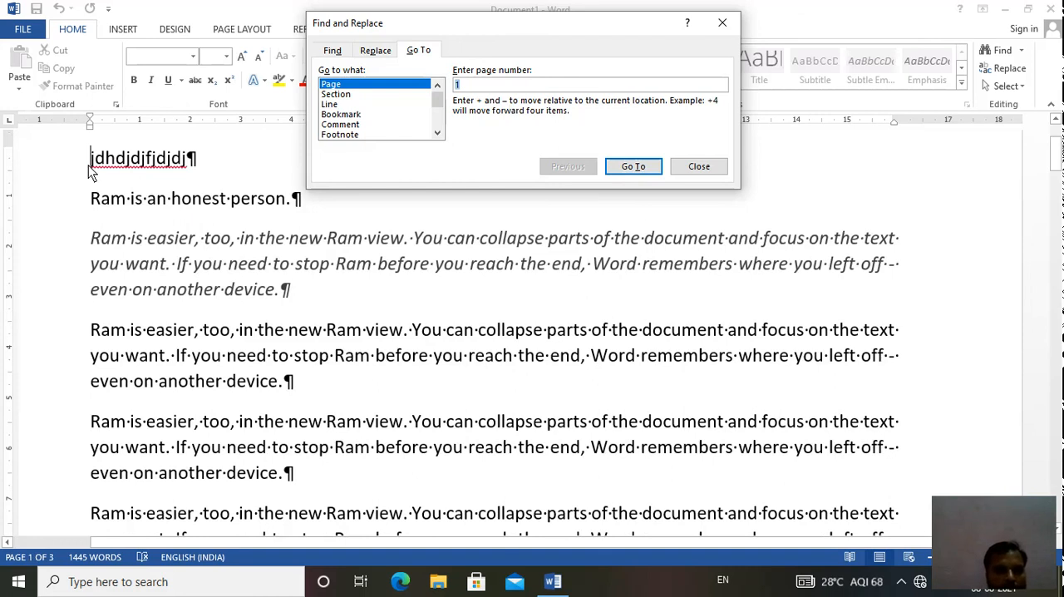
- Go to line 10 of the document, close the dialog and place the cursor at the start of that line
{"action": "left_click", "coordinate": [328, 104]}
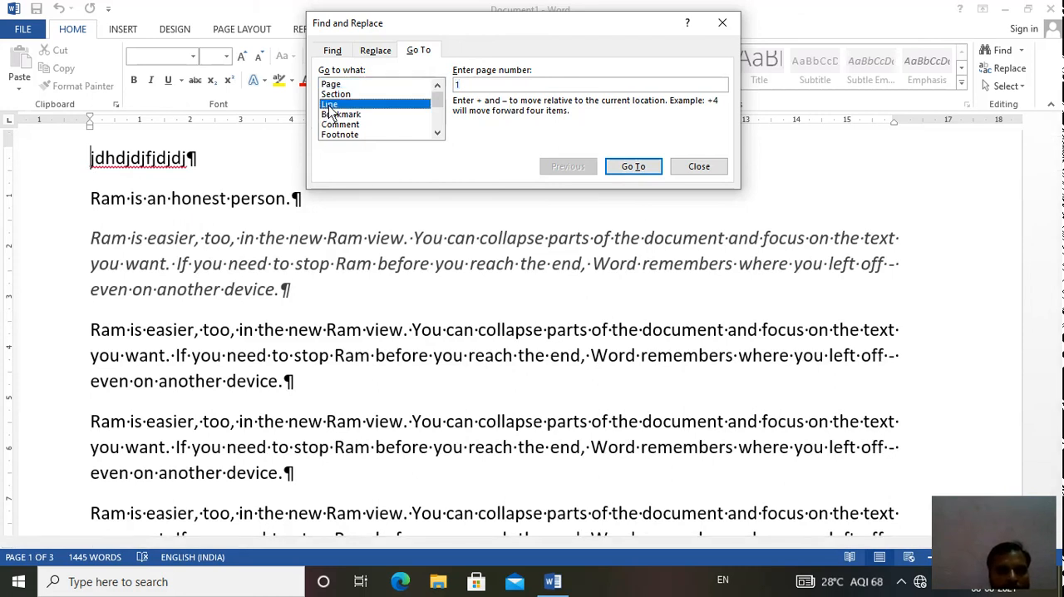
{"action": "left_click", "coordinate": [477, 82]}
{"action": "type", "text": "10"}
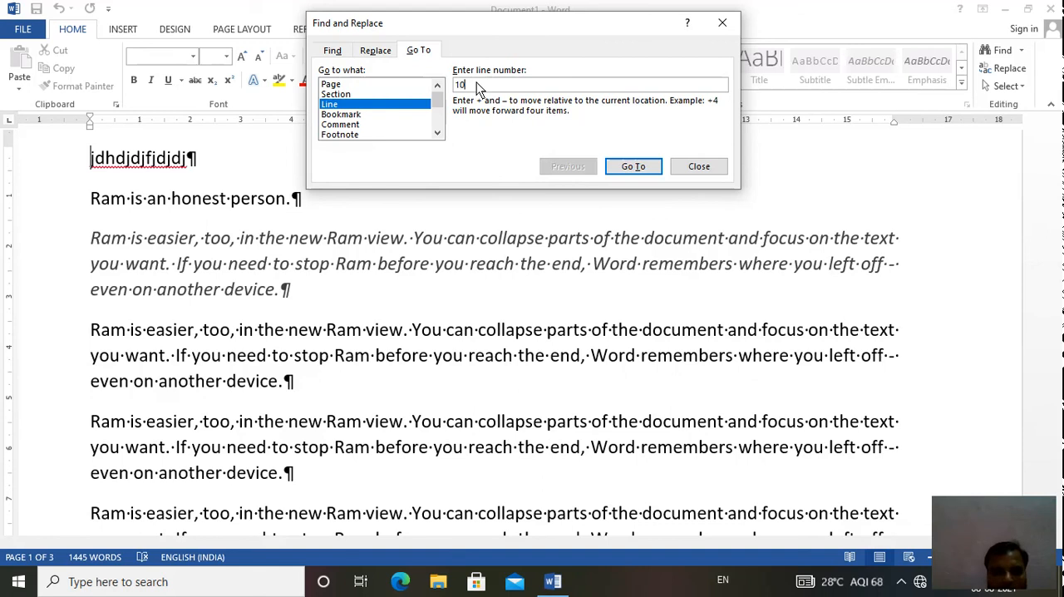
{"action": "left_click", "coordinate": [631, 166]}
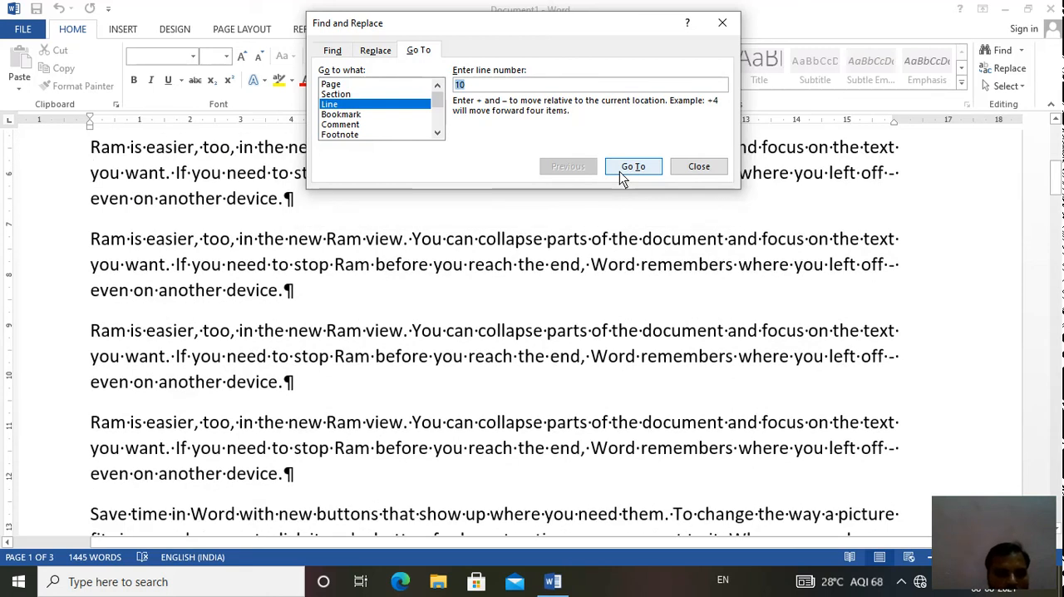
{"action": "left_click", "coordinate": [691, 173]}
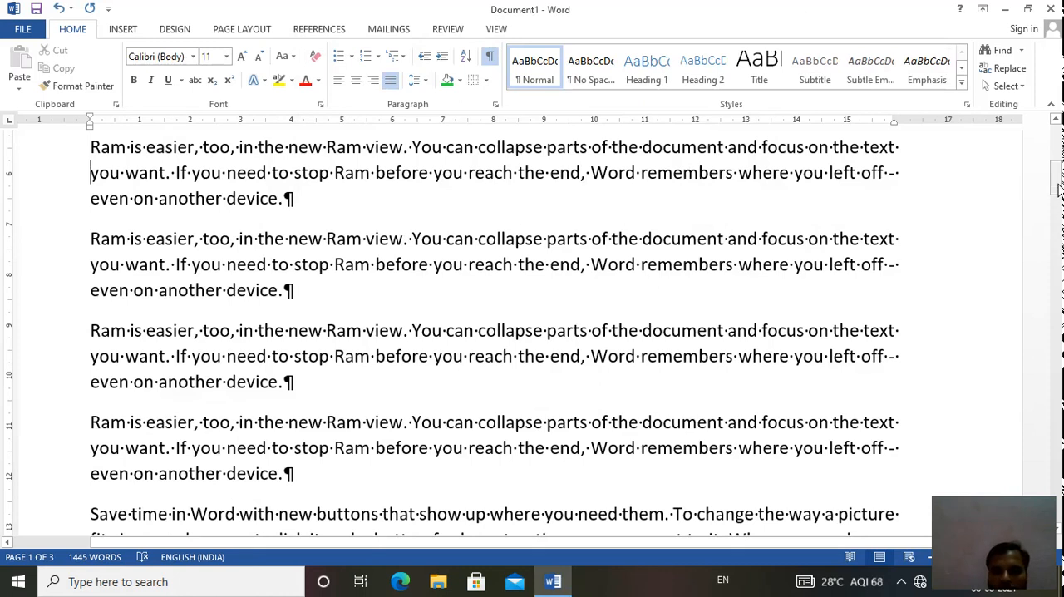
{"action": "left_click_drag", "start_coordinate": [1058, 189], "coordinate": [1057, 160]}
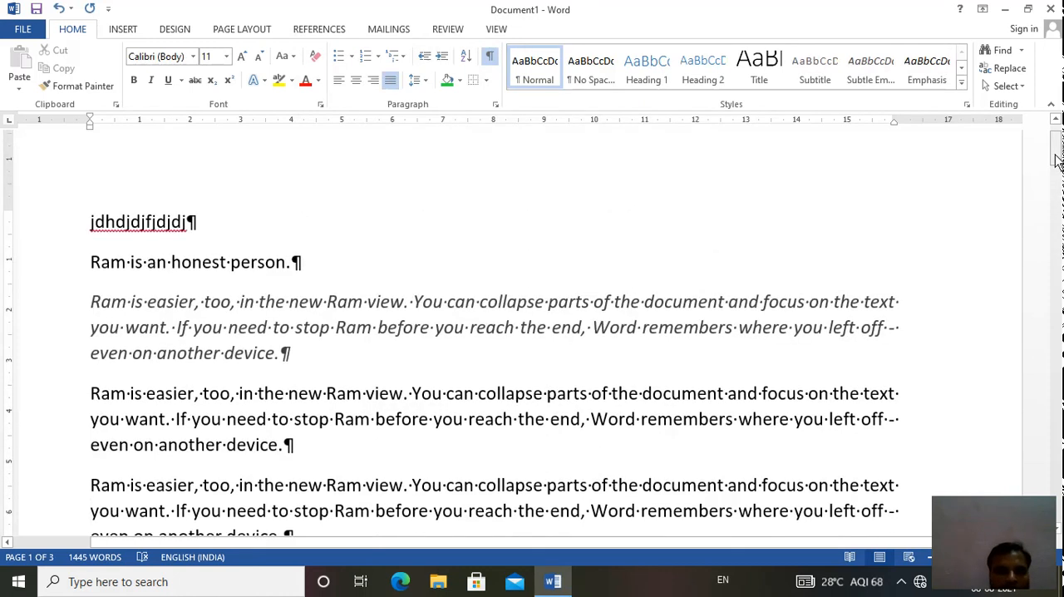
{"action": "left_click", "coordinate": [96, 515]}
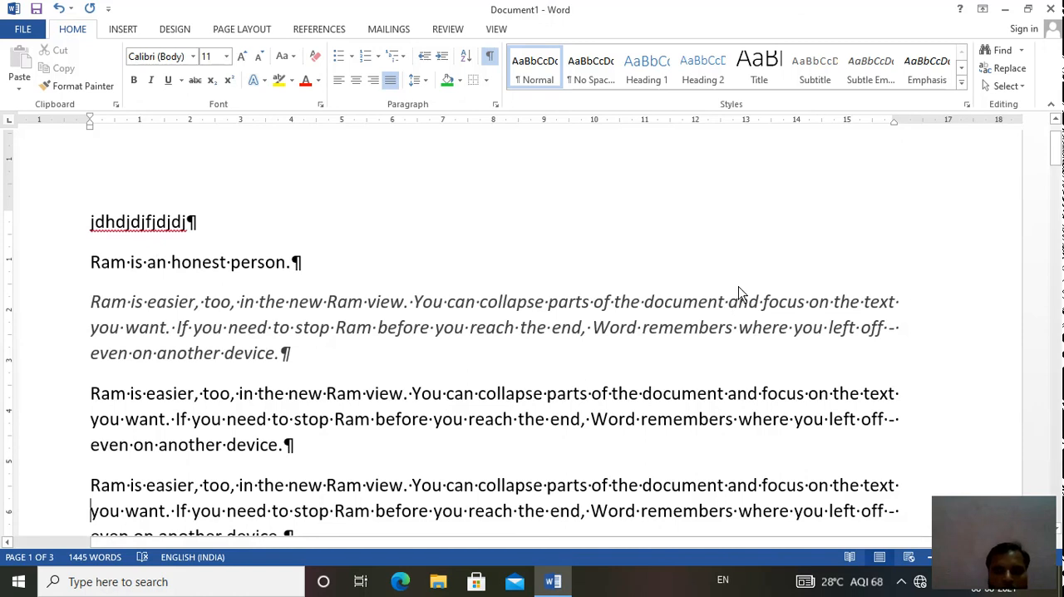
- Select all the text in the document and check the selection through its pages
{"action": "left_click", "coordinate": [1001, 86]}
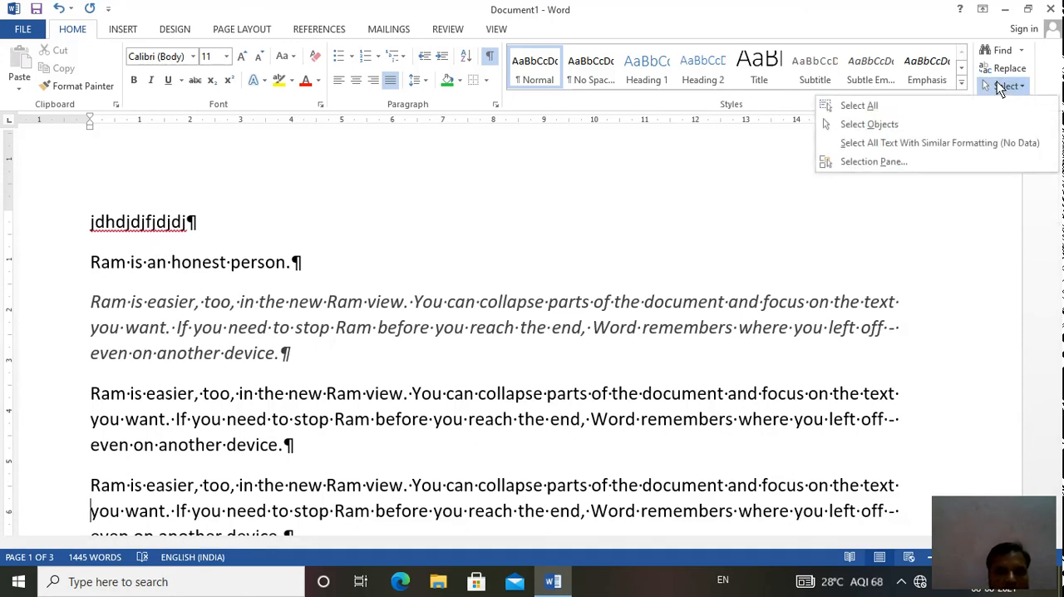
{"action": "left_click", "coordinate": [861, 102]}
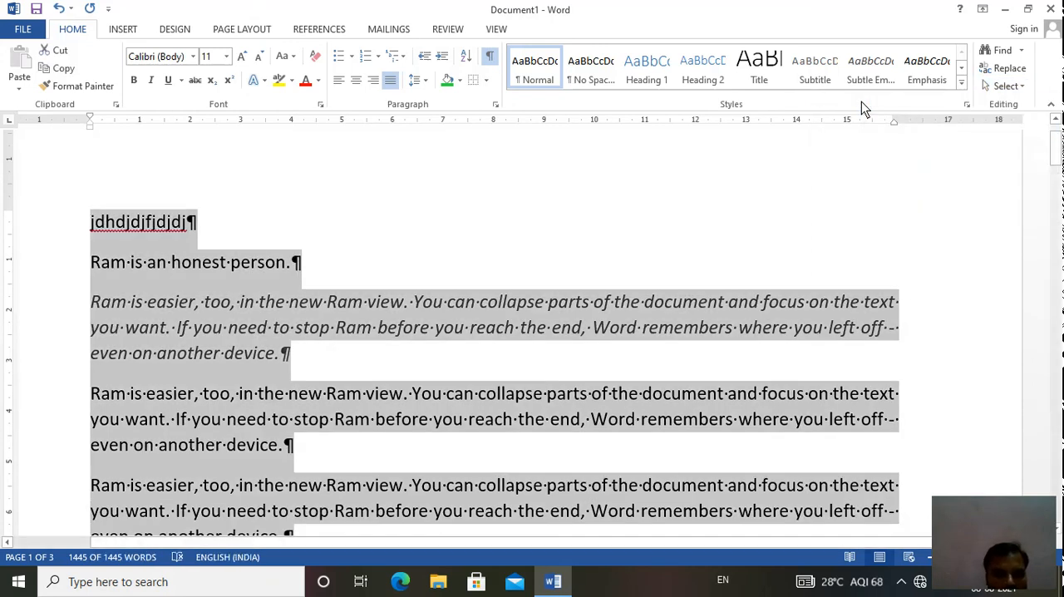
{"action": "left_click", "coordinate": [1057, 236]}
{"action": "left_click_drag", "start_coordinate": [1057, 240], "coordinate": [1058, 135]}
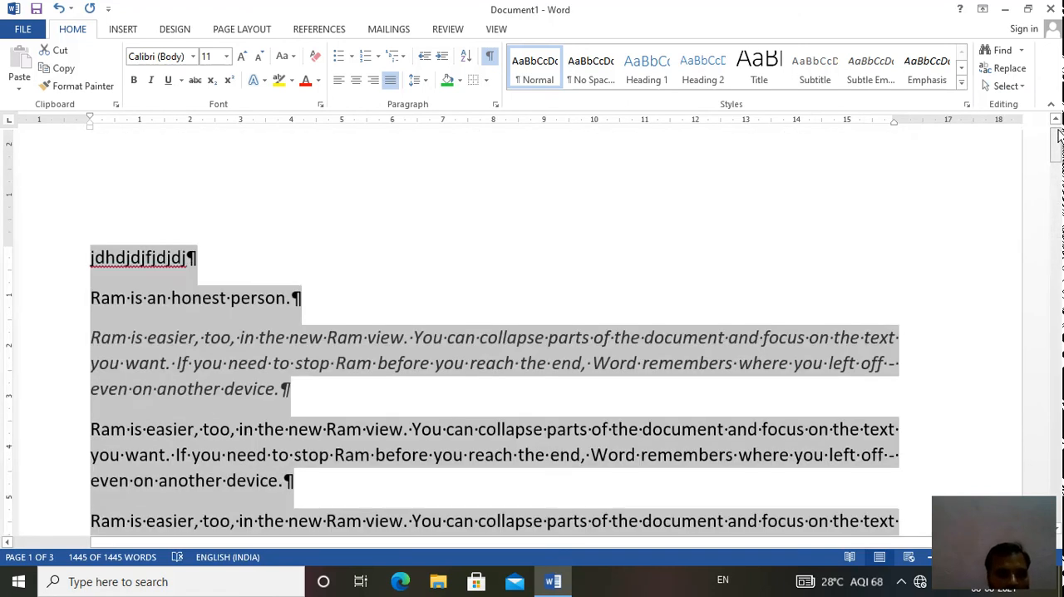